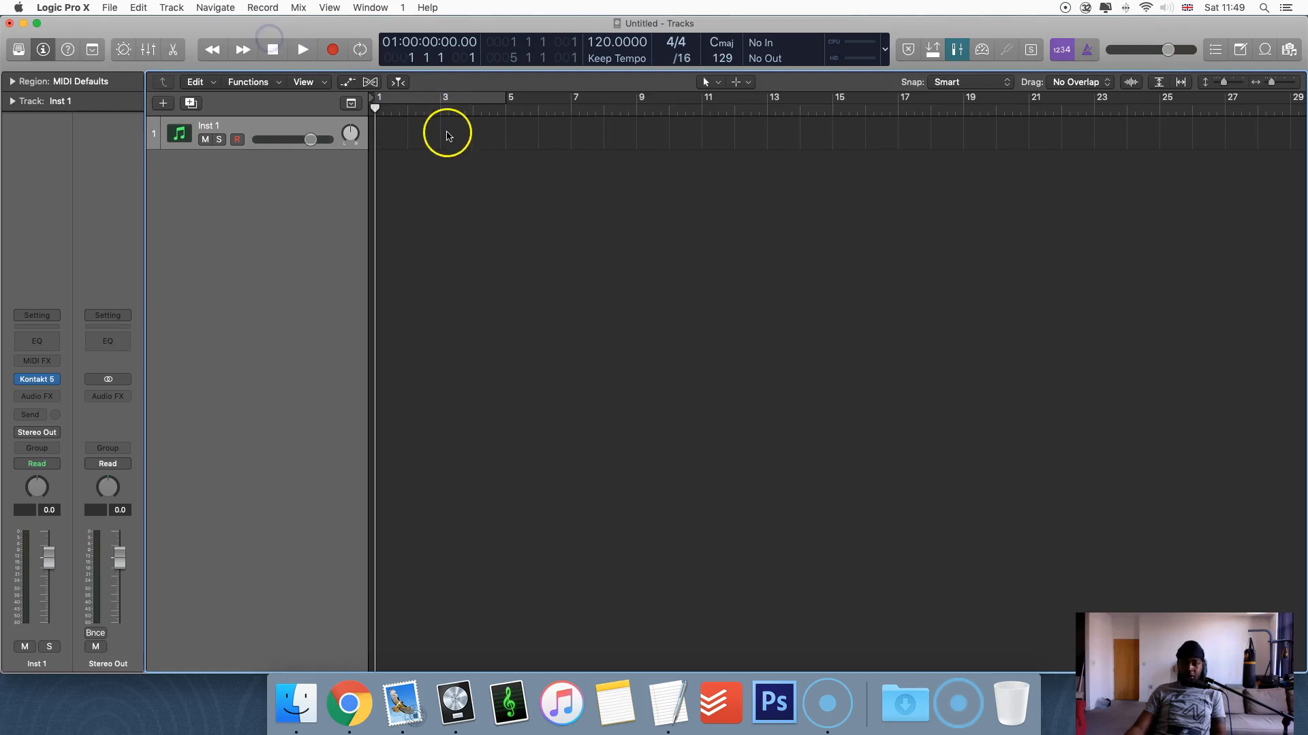
# - Open the Kontakt 5 instrument on the Inst 1 track to view its interface, and close it again
pyautogui.hscroll(1, 1221, 121)
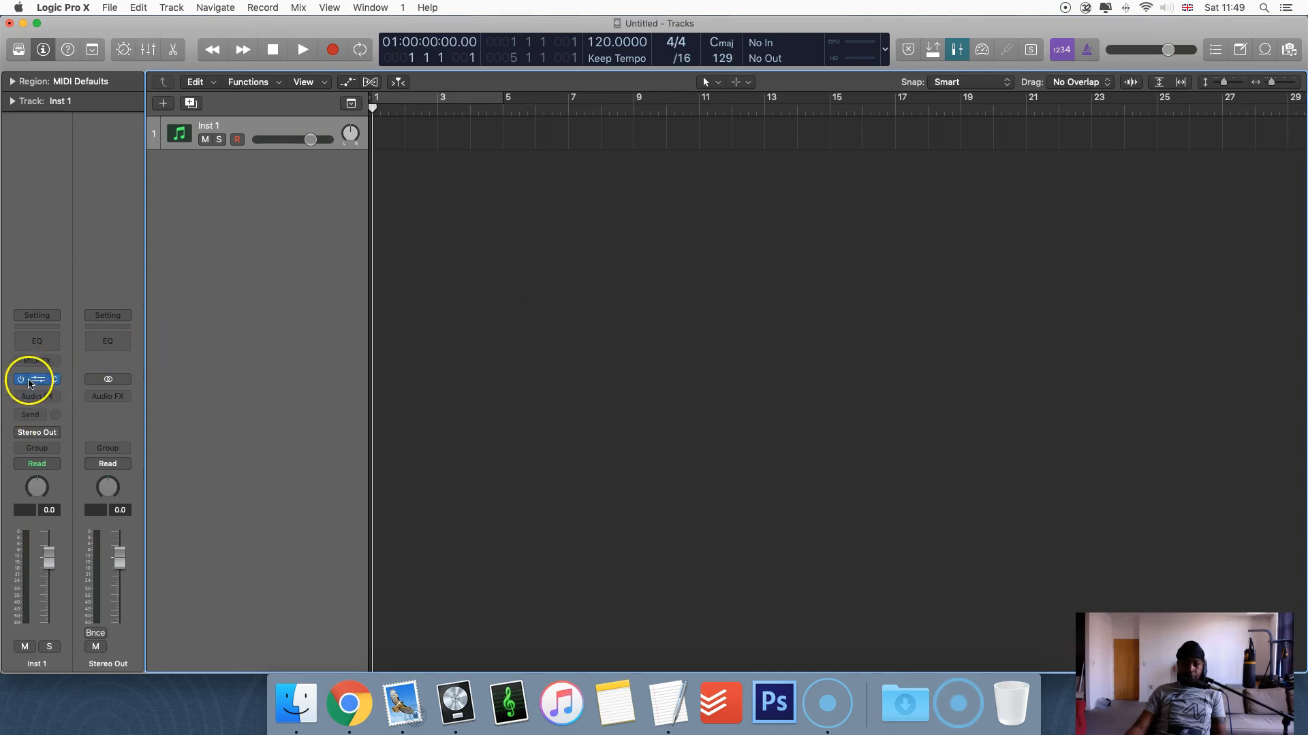
pyautogui.click(393, 332)
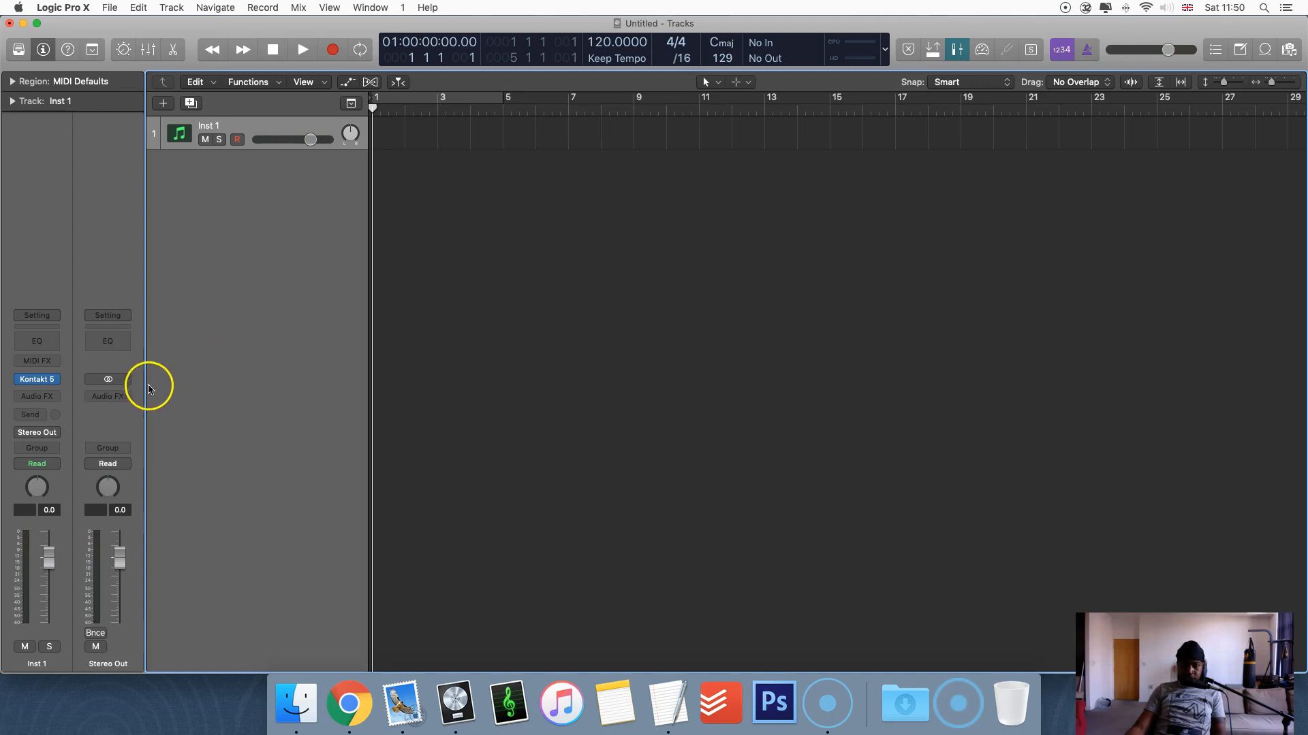
pyautogui.click(39, 381)
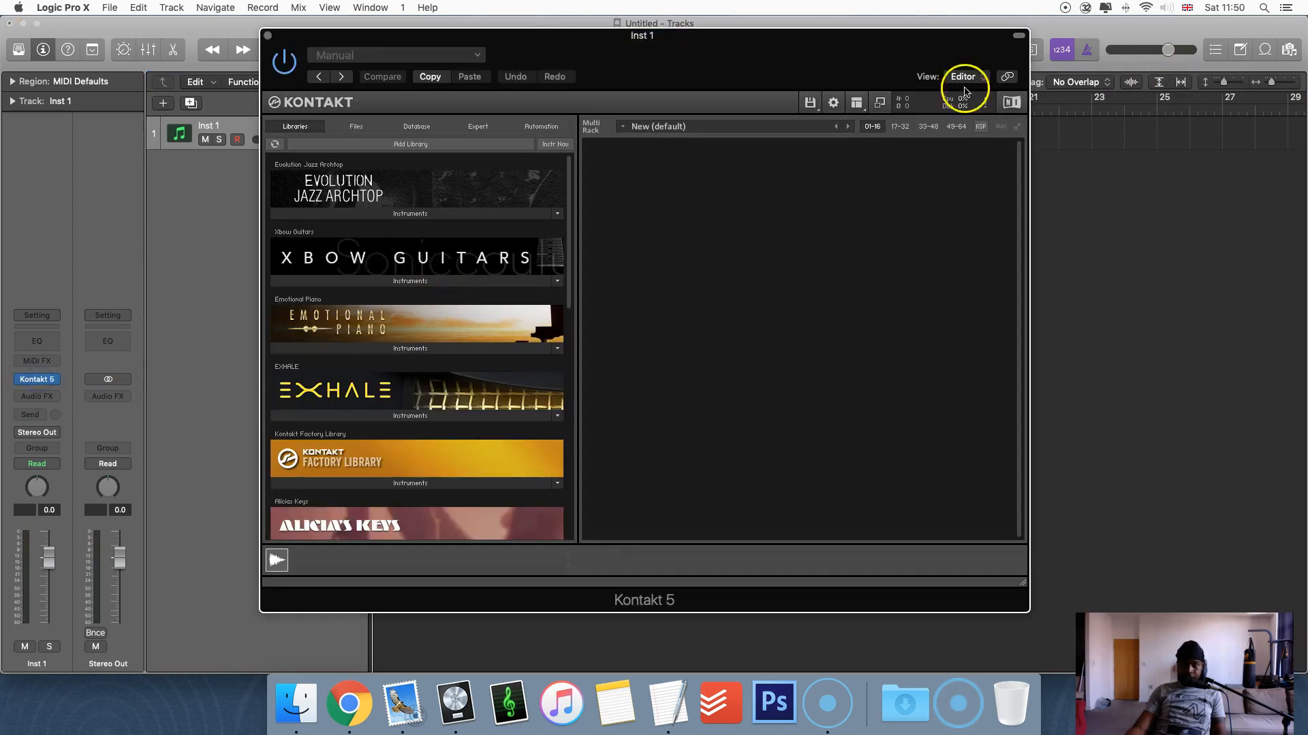
pyautogui.click(267, 35)
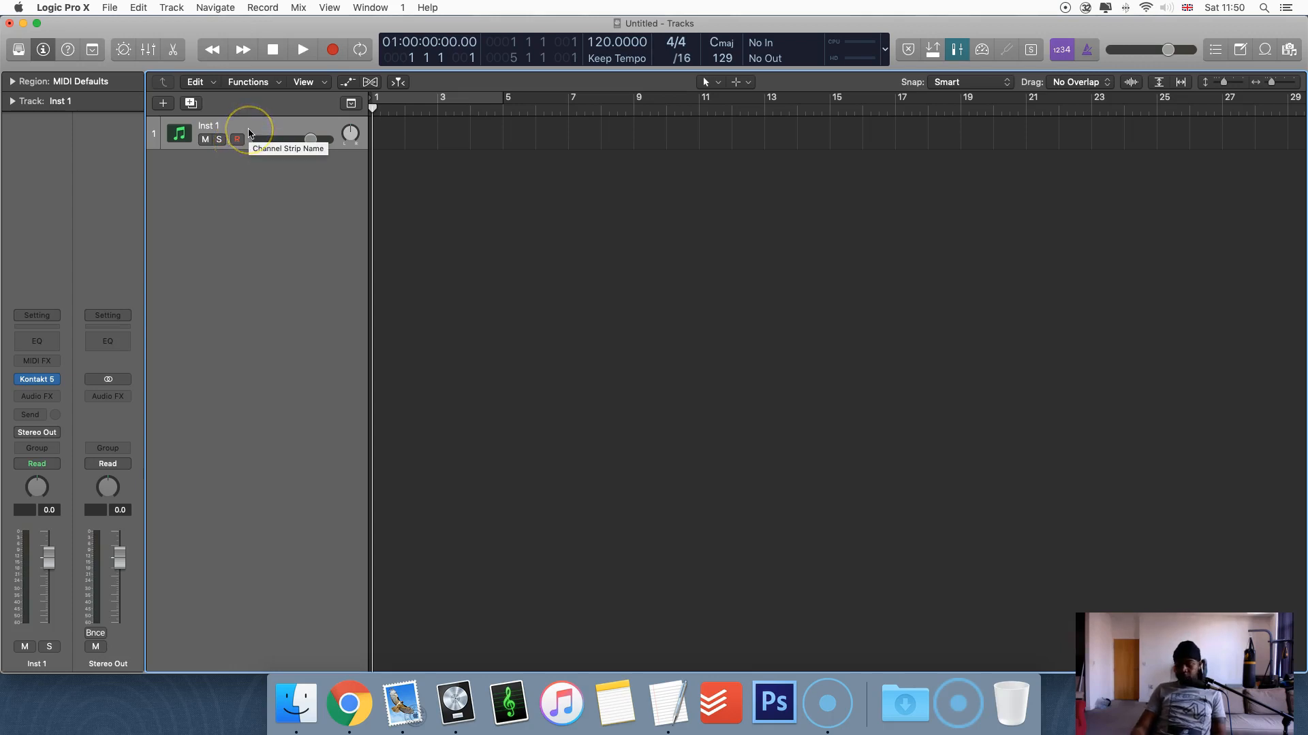
# - Duplicate the Inst 1 track twice to get three Kontakt 5 instrument tracks
pyautogui.press('super+d')
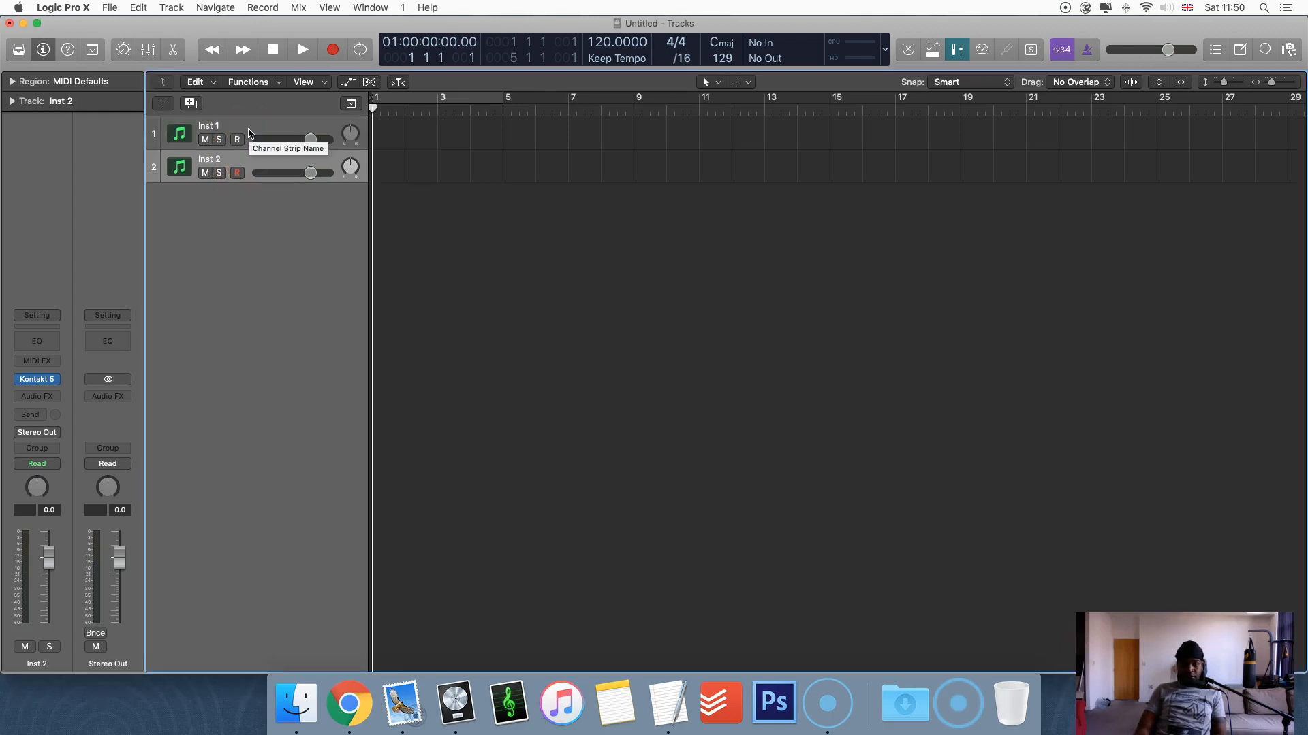
pyautogui.press('super+d')
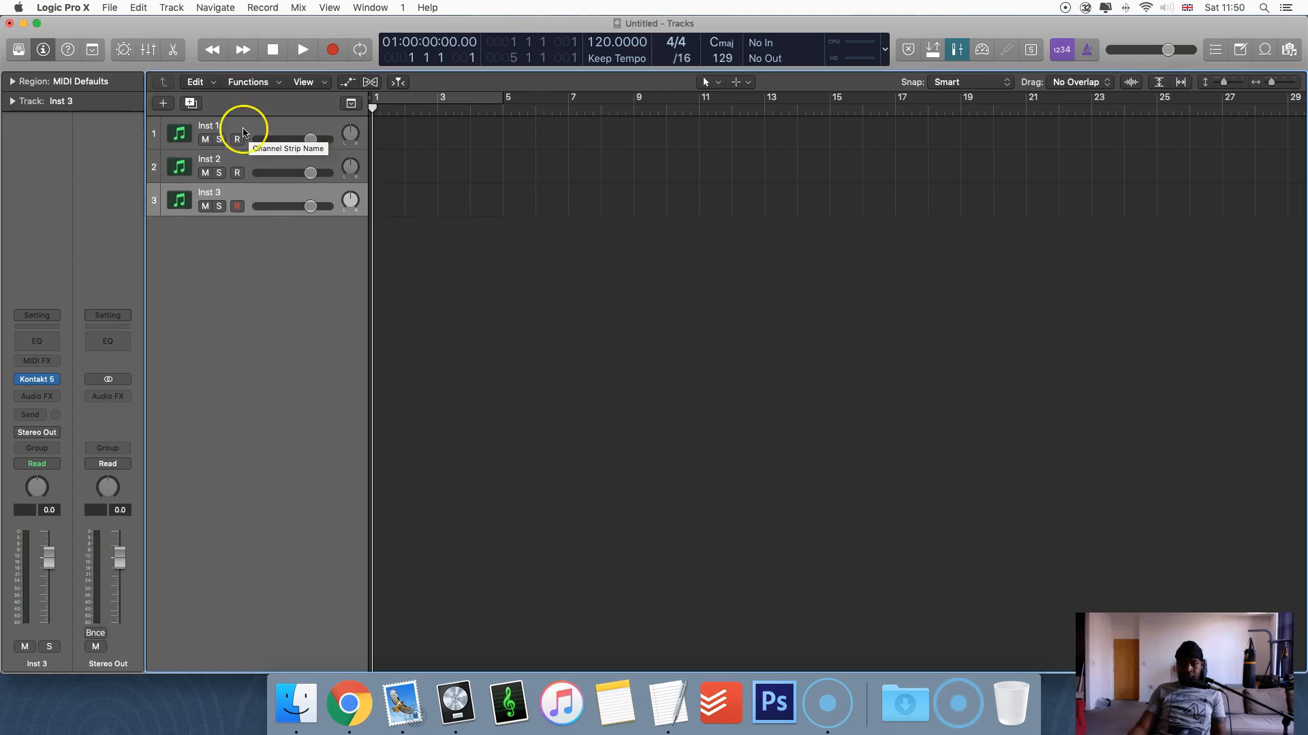
# - Open Kontakt on the Inst 1 track and browse to the Snare folder in /Volumes/Samsung_T5/Drums/Trap/All/
pyautogui.click(238, 130)
pyautogui.moveTo(39, 381)
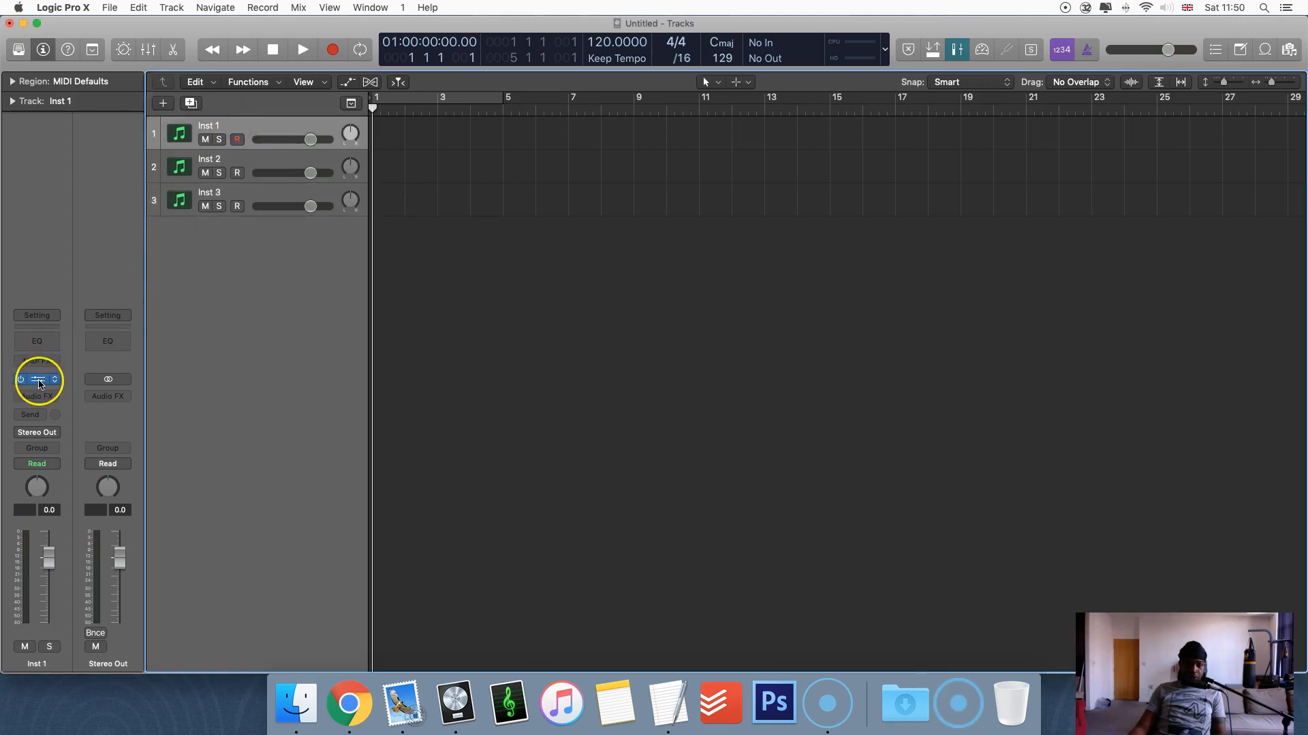
pyautogui.click(39, 382)
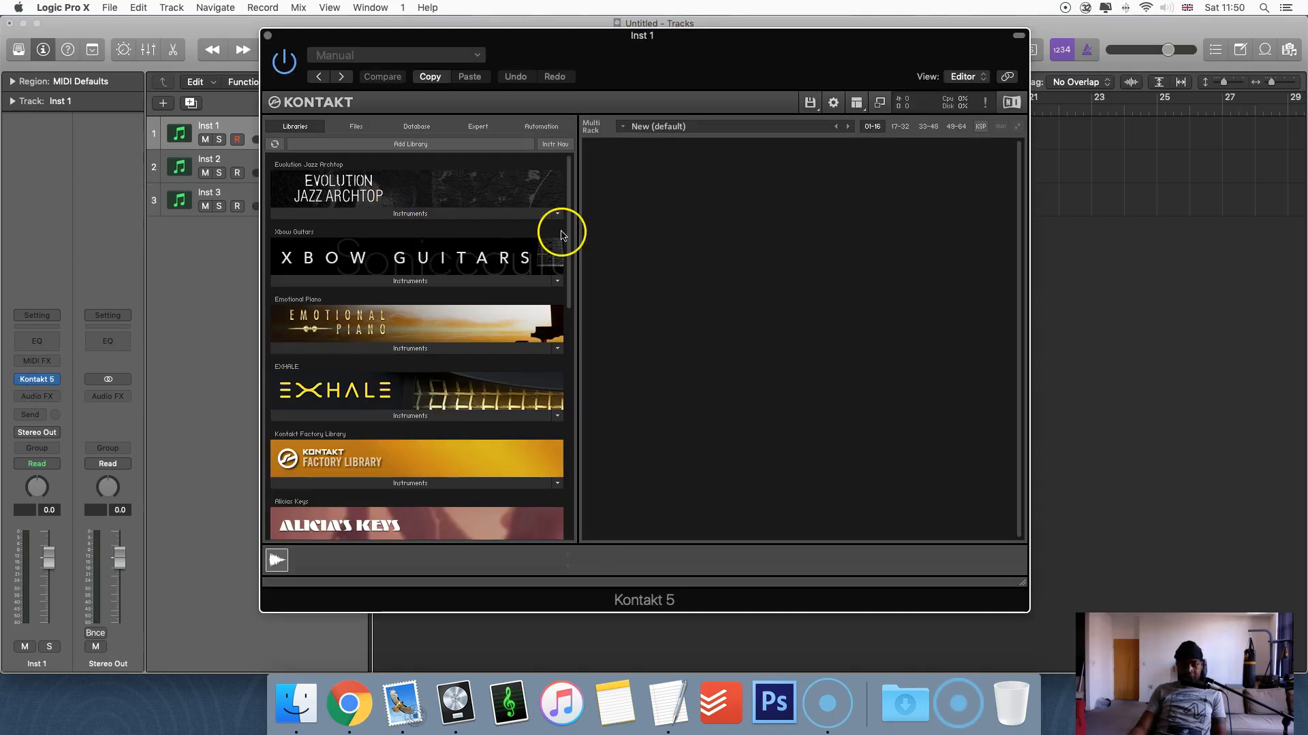
pyautogui.moveTo(690, 70); pyautogui.dragTo(676, 72)
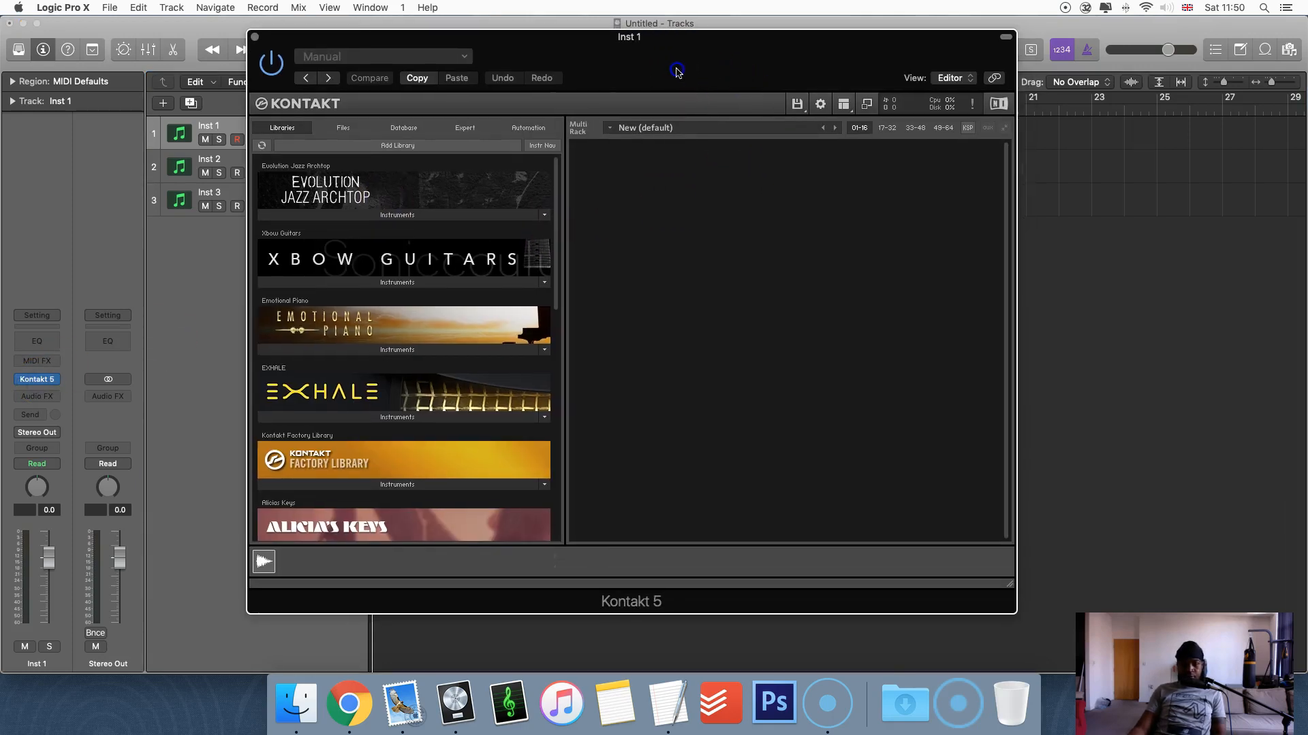
pyautogui.click(342, 129)
pyautogui.click(308, 146)
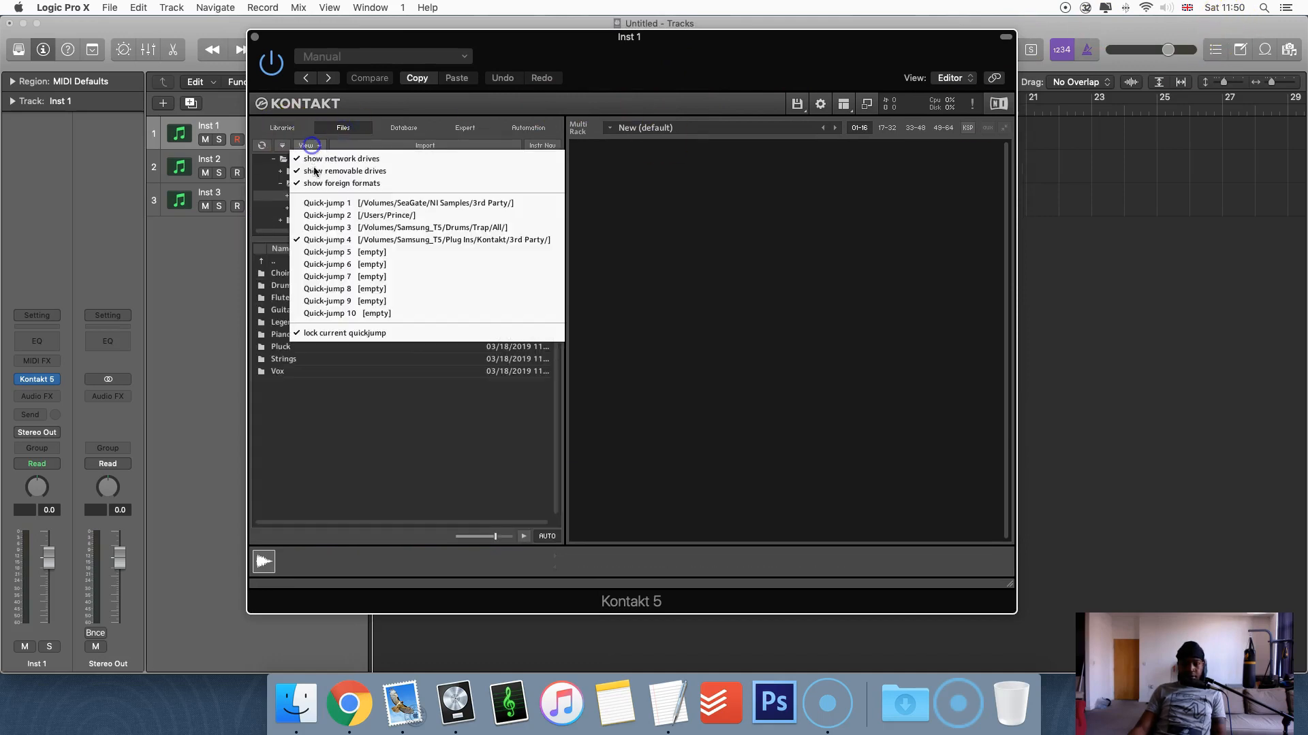
pyautogui.click(383, 228)
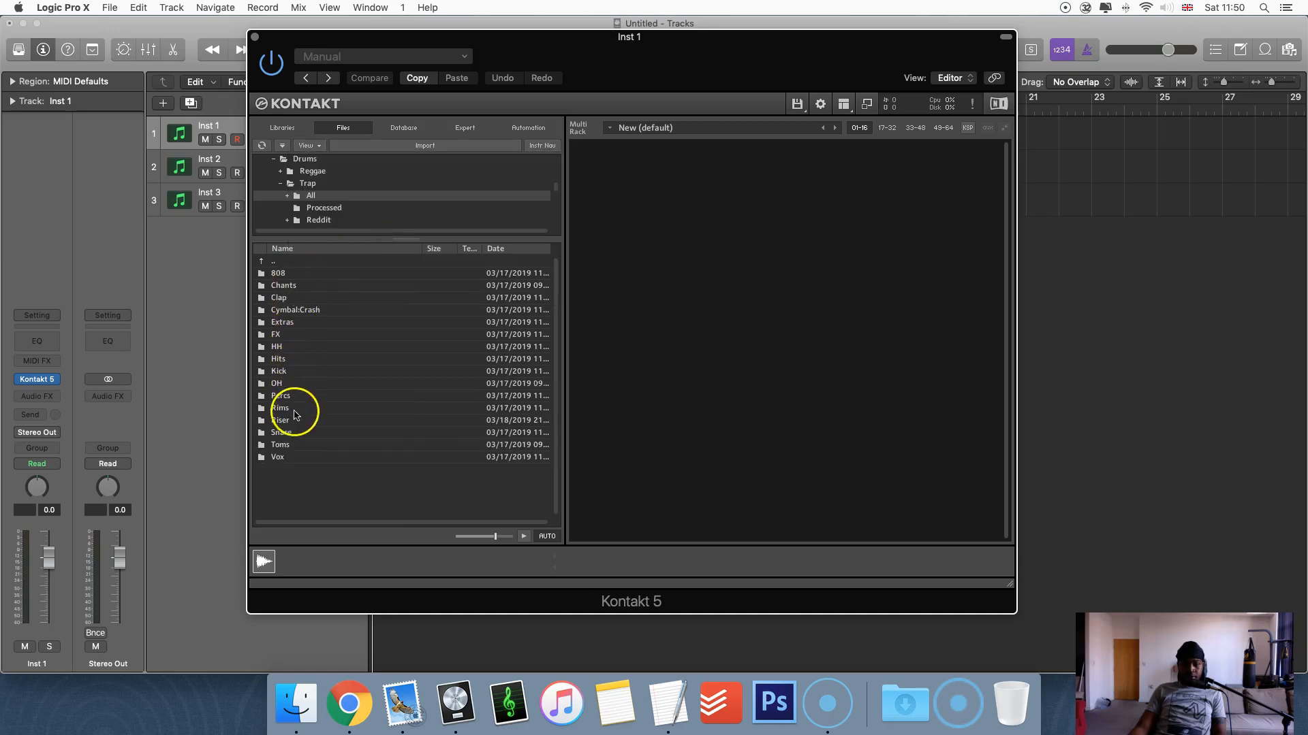
pyautogui.click(299, 433)
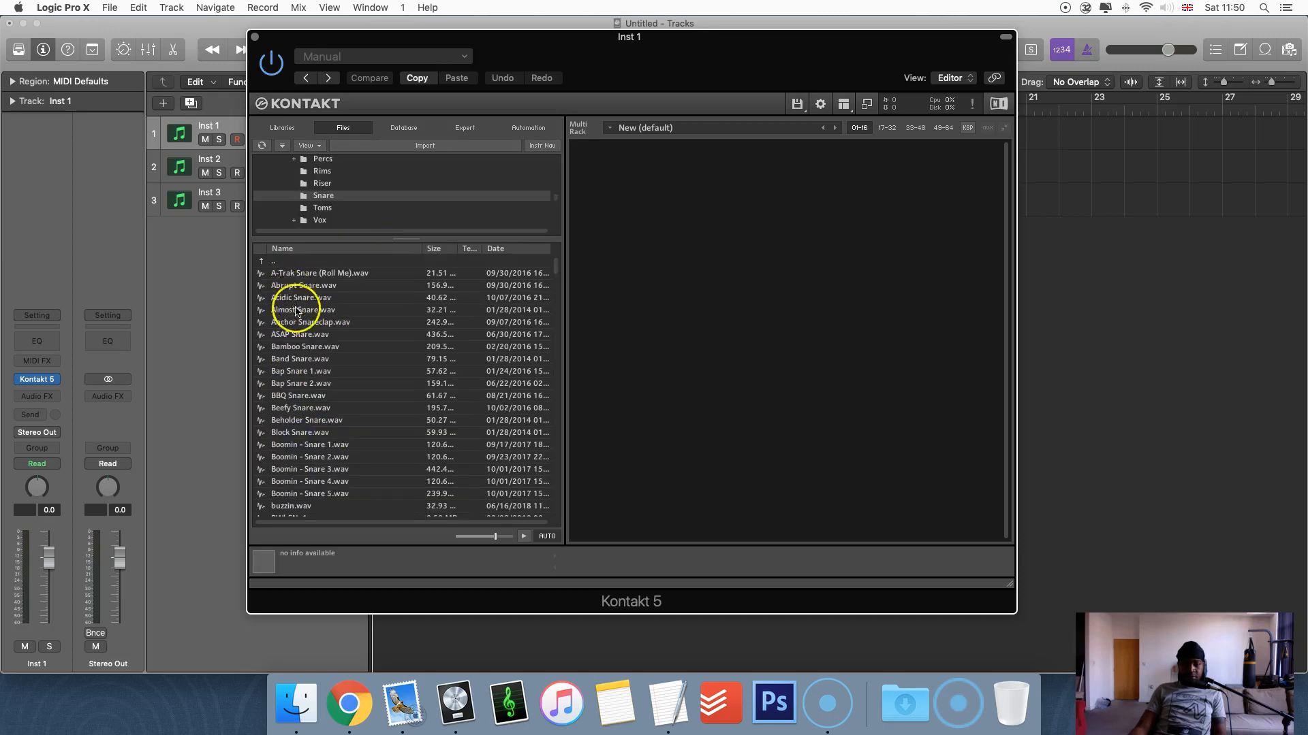
# - Audition several snare samples and load Hard Metro Snare.wav into the Kontakt rack
pyautogui.scroll(-10, 315, 374)
pyautogui.click(305, 370)
pyautogui.click(306, 395)
pyautogui.click(308, 408)
pyautogui.click(314, 457)
pyautogui.click(317, 431)
pyautogui.click(312, 421)
pyautogui.click(313, 422)
pyautogui.scroll(-1, 303, 436)
pyautogui.click(294, 407)
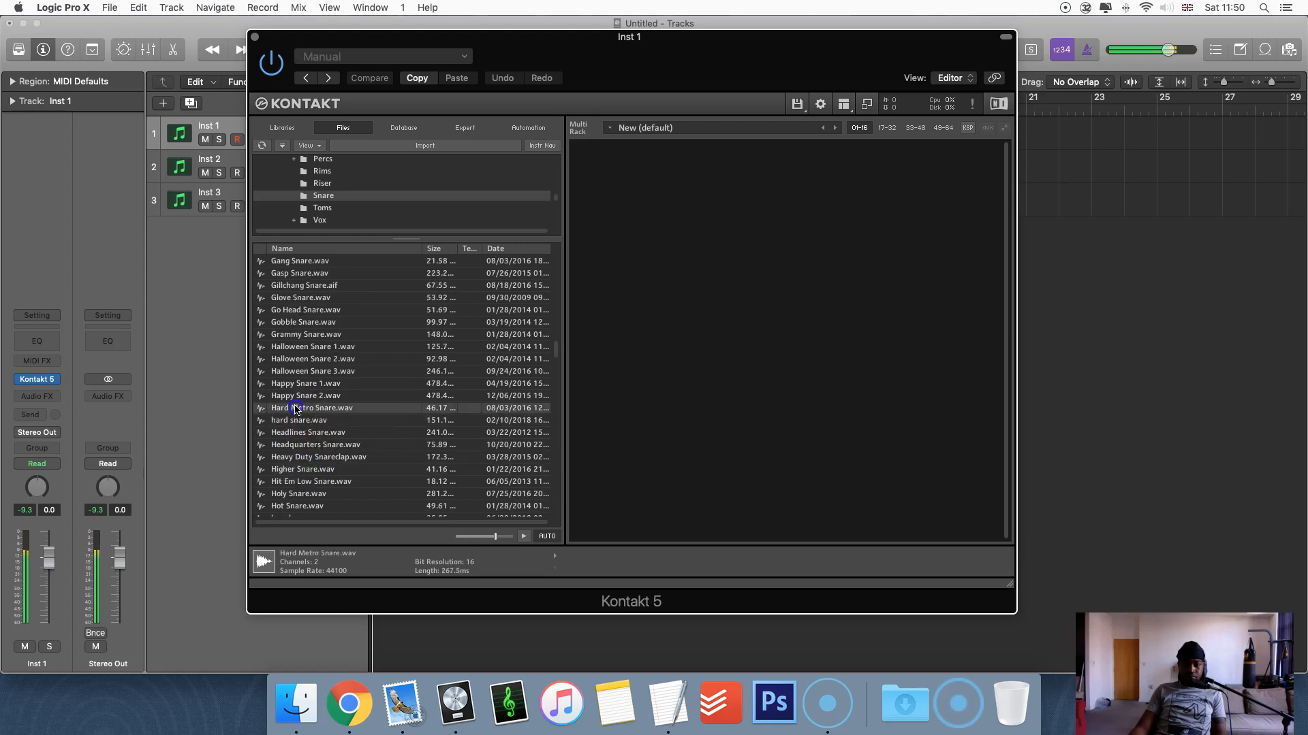
pyautogui.click(297, 409)
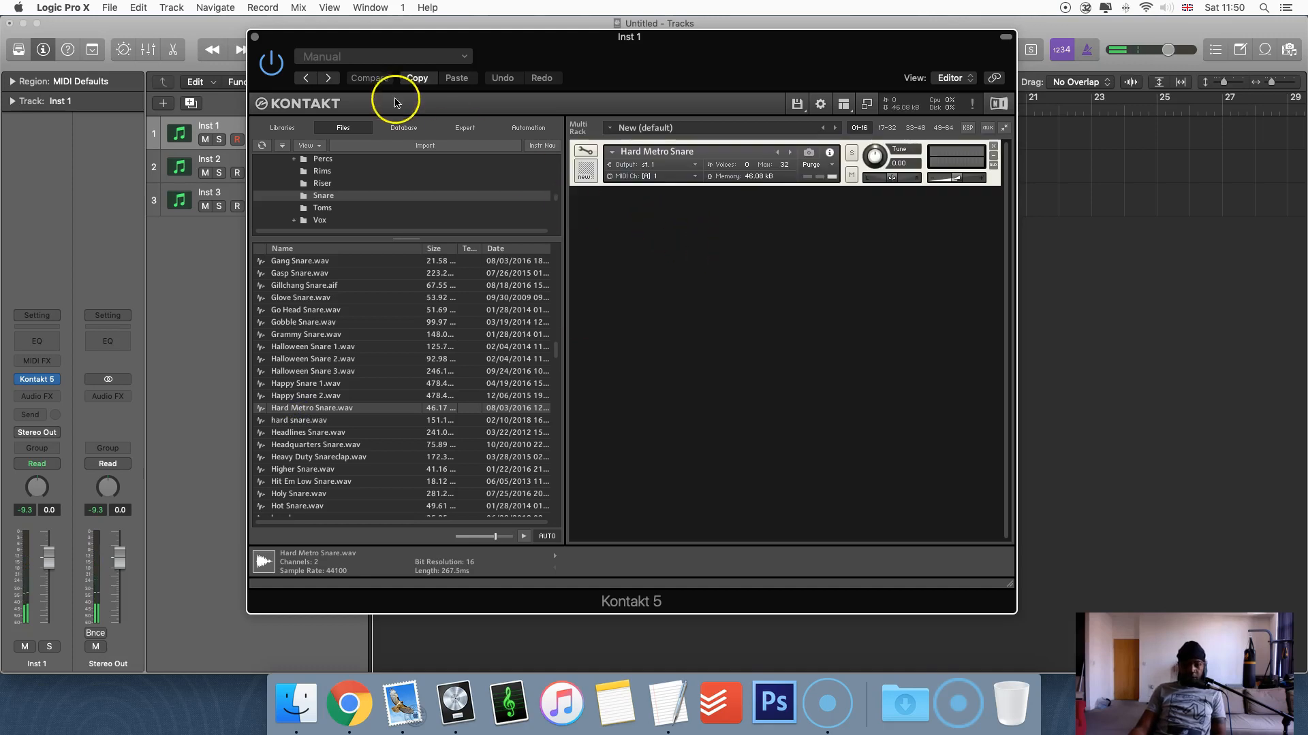
# - Return to the Inst 1 track and set the Hard Metro Snare instrument's MIDI channel to omni
pyautogui.scroll(1, 409, 277)
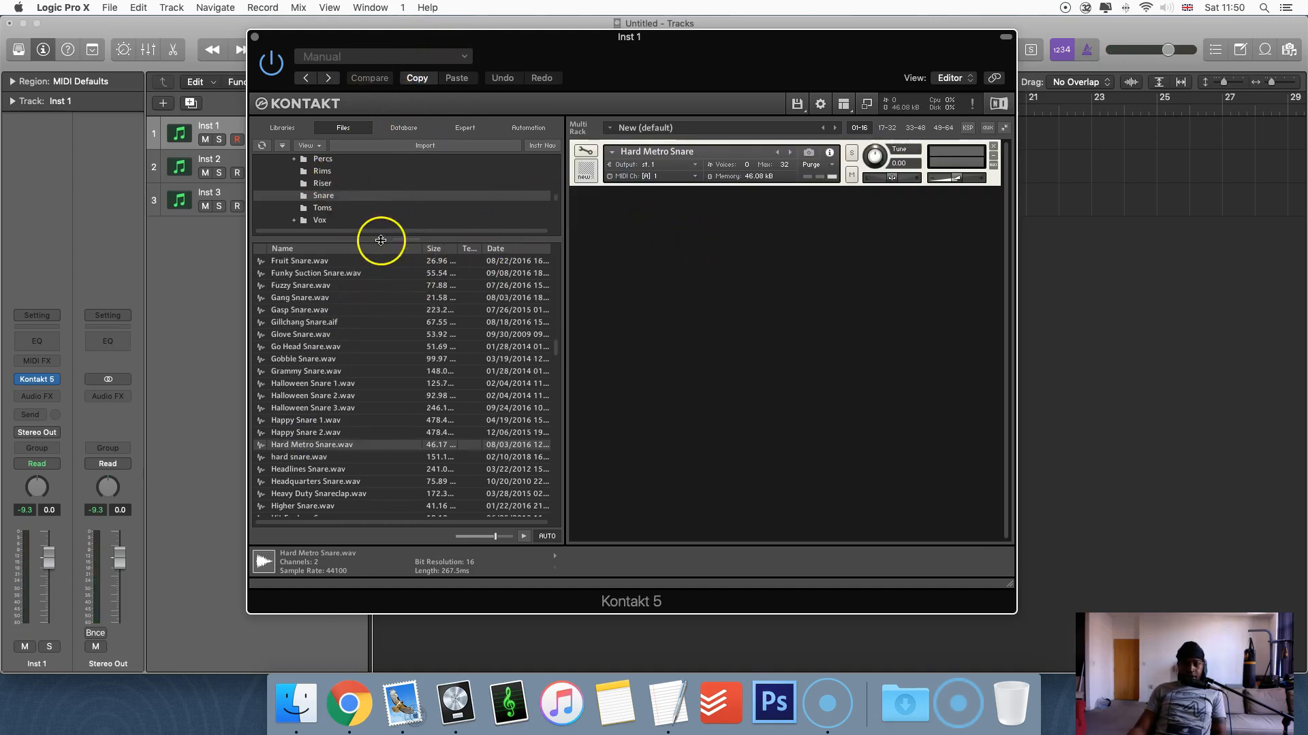
pyautogui.click(208, 161)
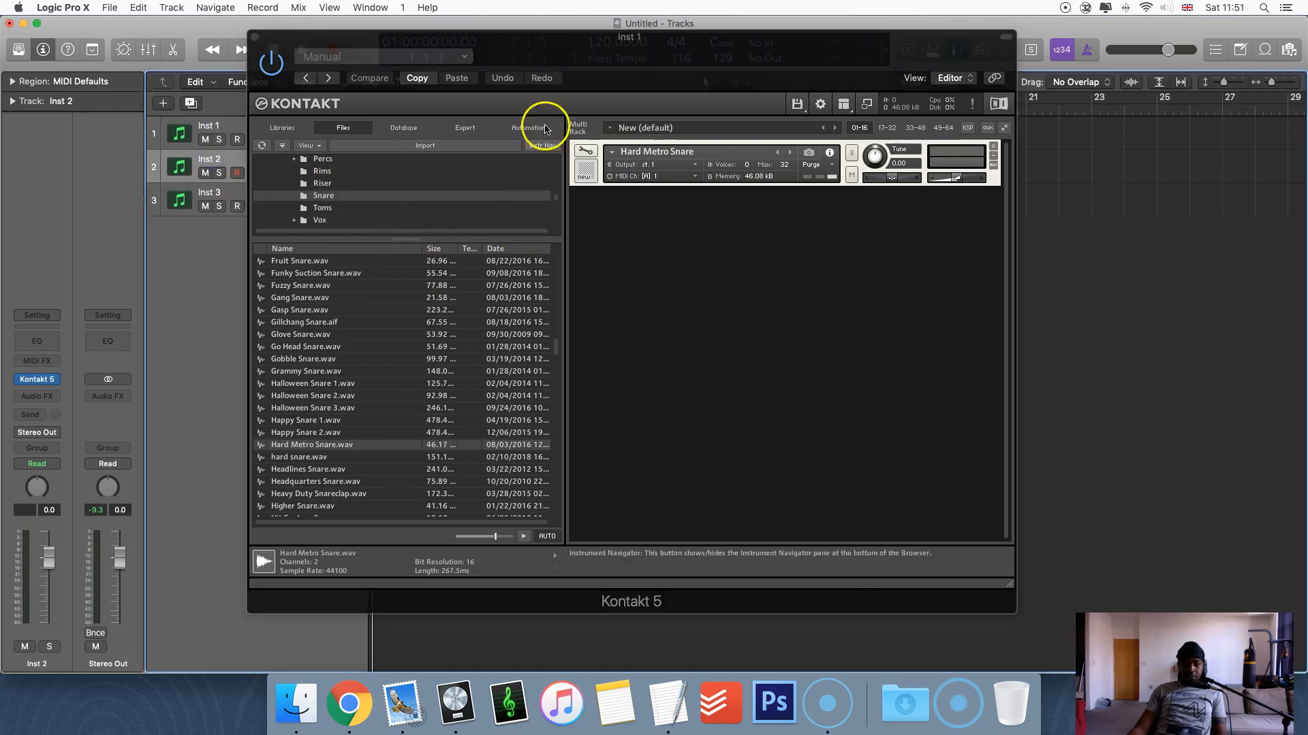
pyautogui.moveTo(611, 70); pyautogui.dragTo(569, 130)
pyautogui.click(230, 129)
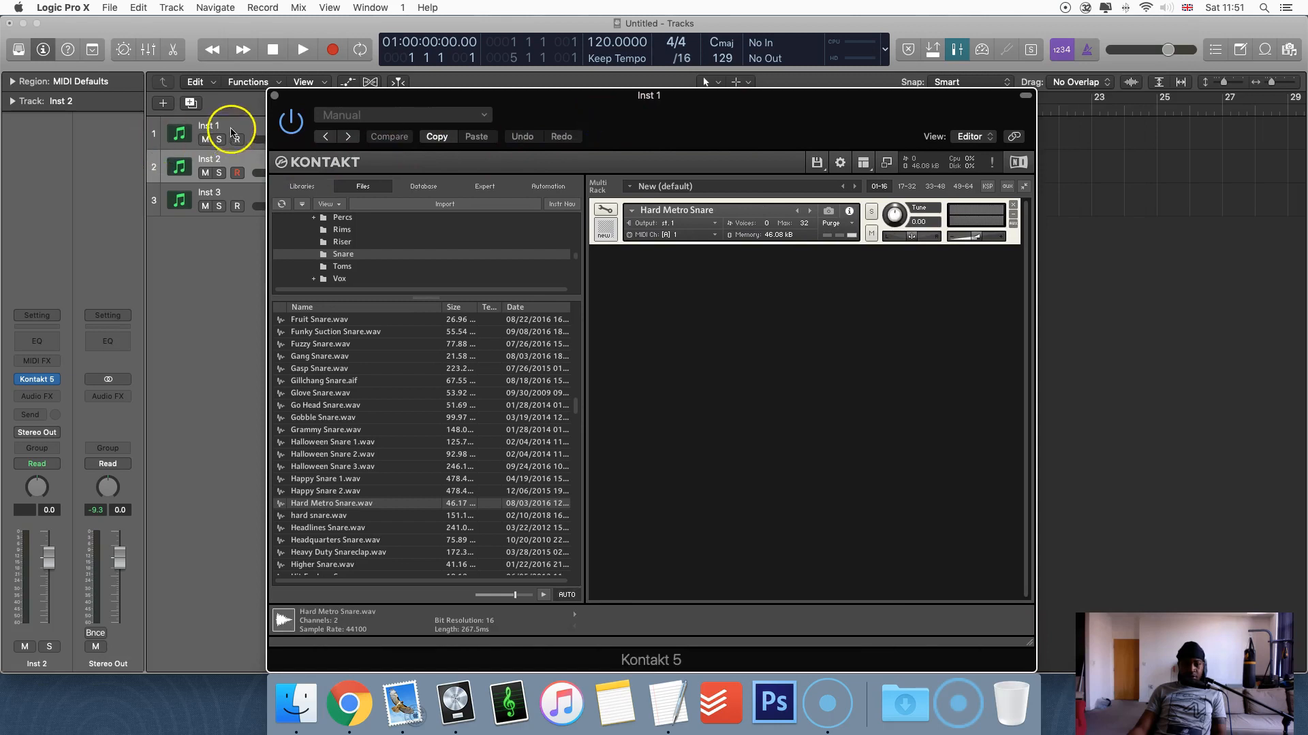
pyautogui.moveTo(693, 144); pyautogui.dragTo(658, 123)
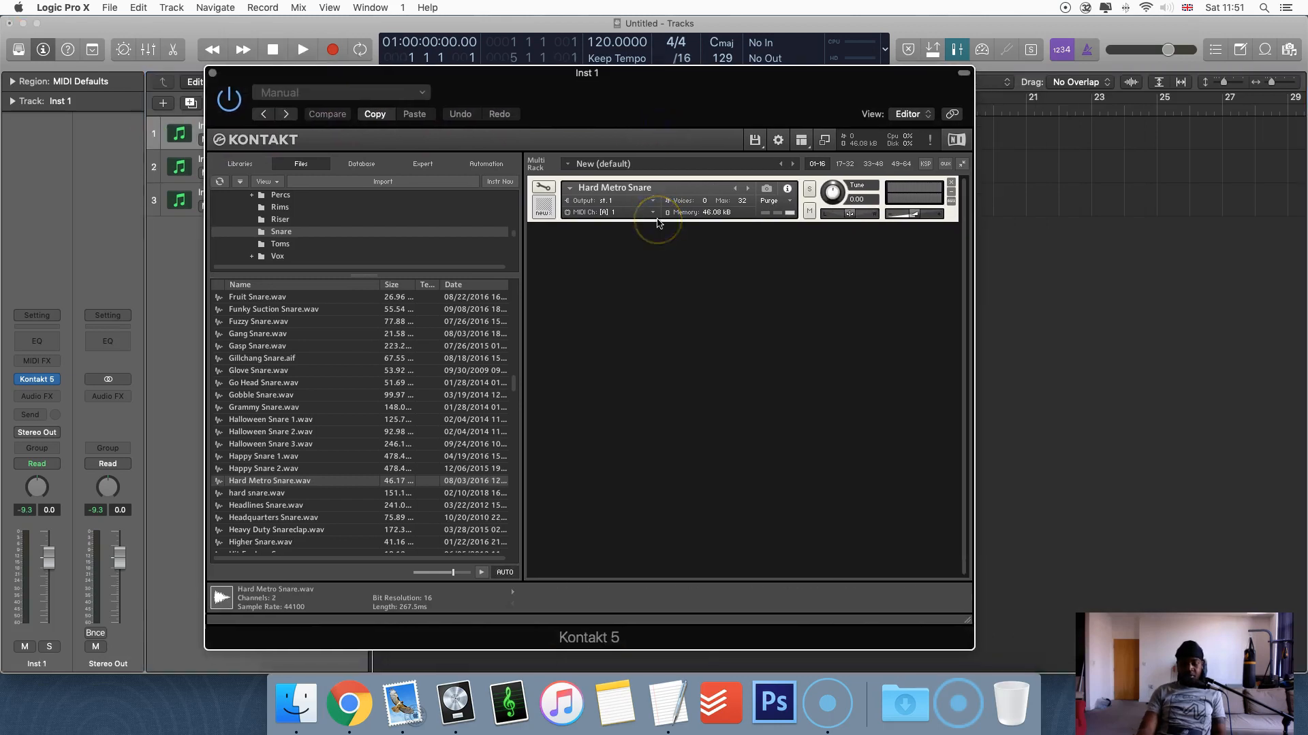
pyautogui.click(606, 213)
pyautogui.click(640, 230)
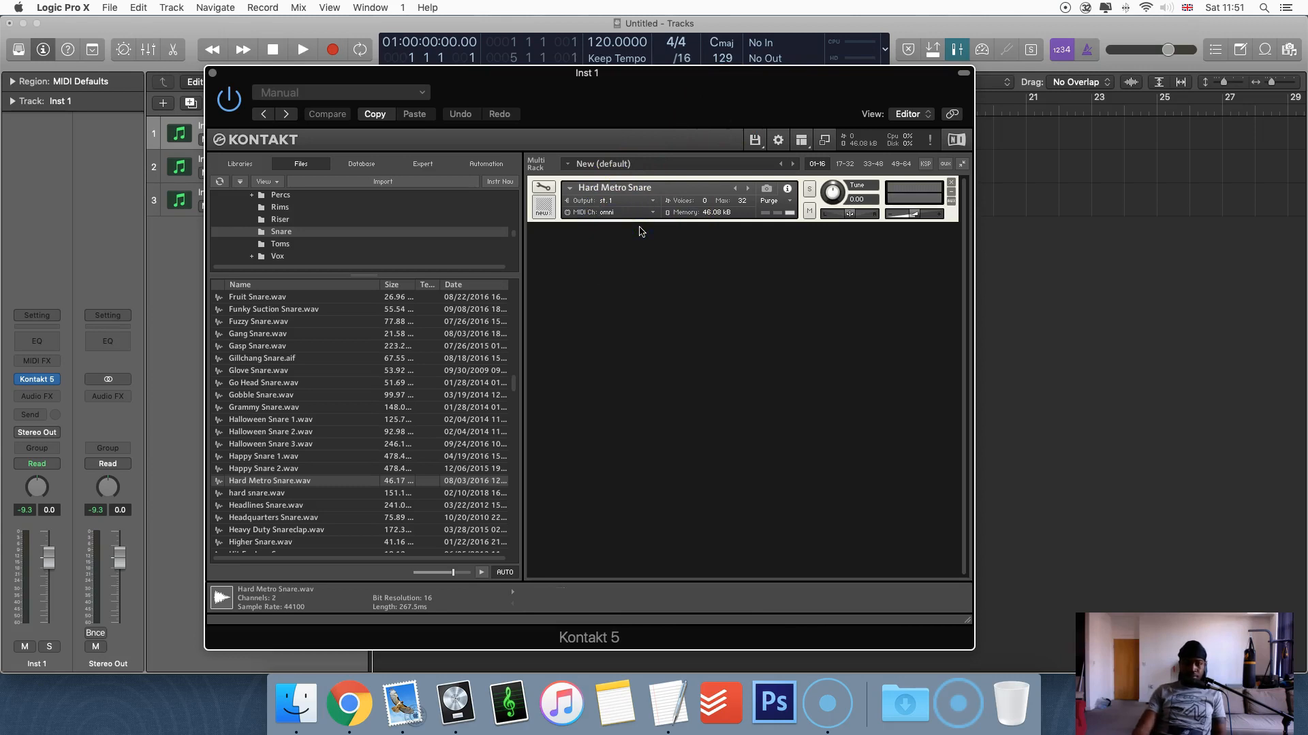
# - Record-enable the Inst 1 track, moving the Kontakt window aside to reach the track and back again
pyautogui.moveTo(648, 81); pyautogui.dragTo(712, 203)
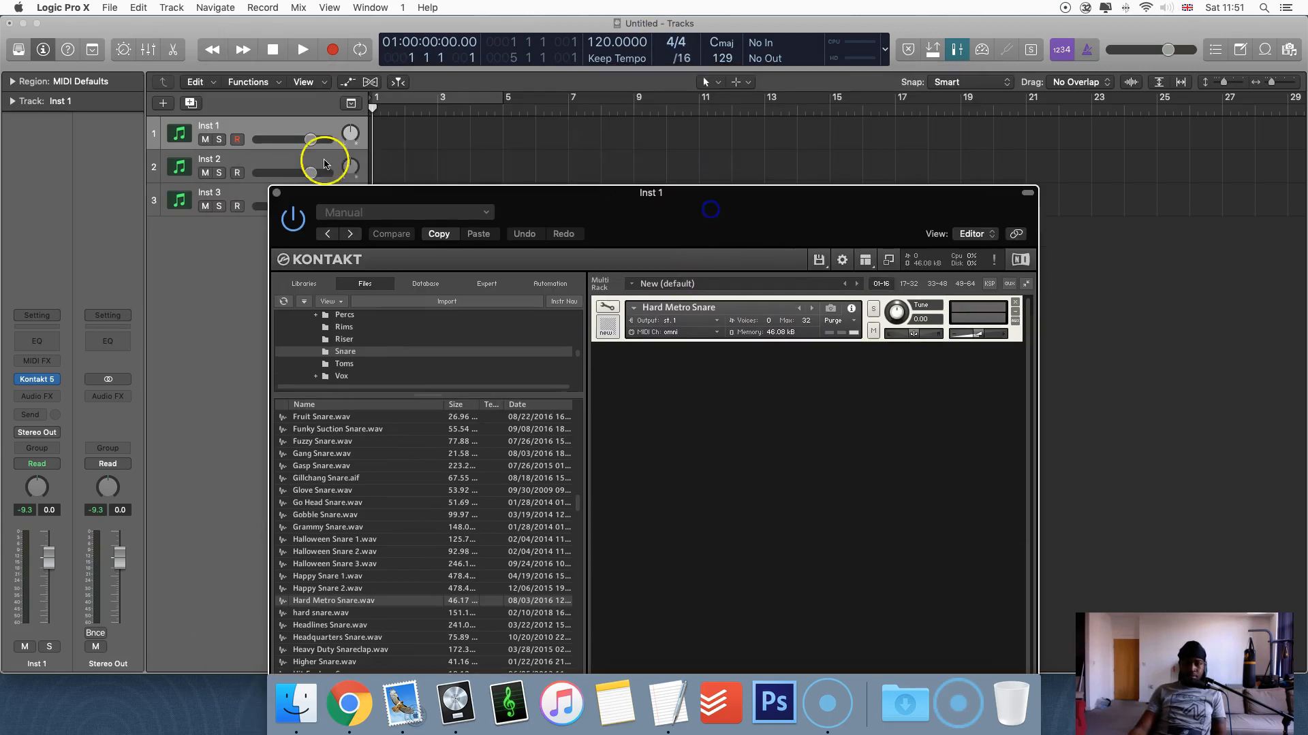
pyautogui.click(307, 127)
pyautogui.click(237, 140)
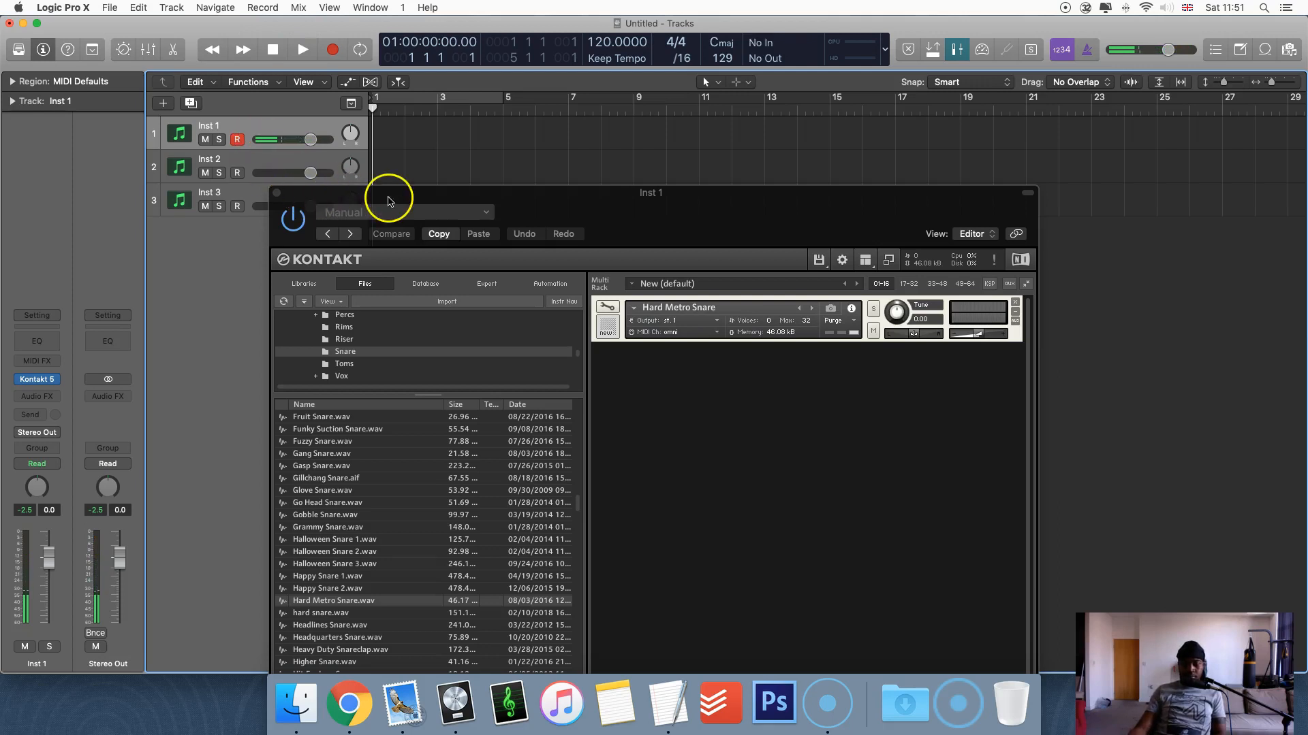
pyautogui.doubleClick(574, 194)
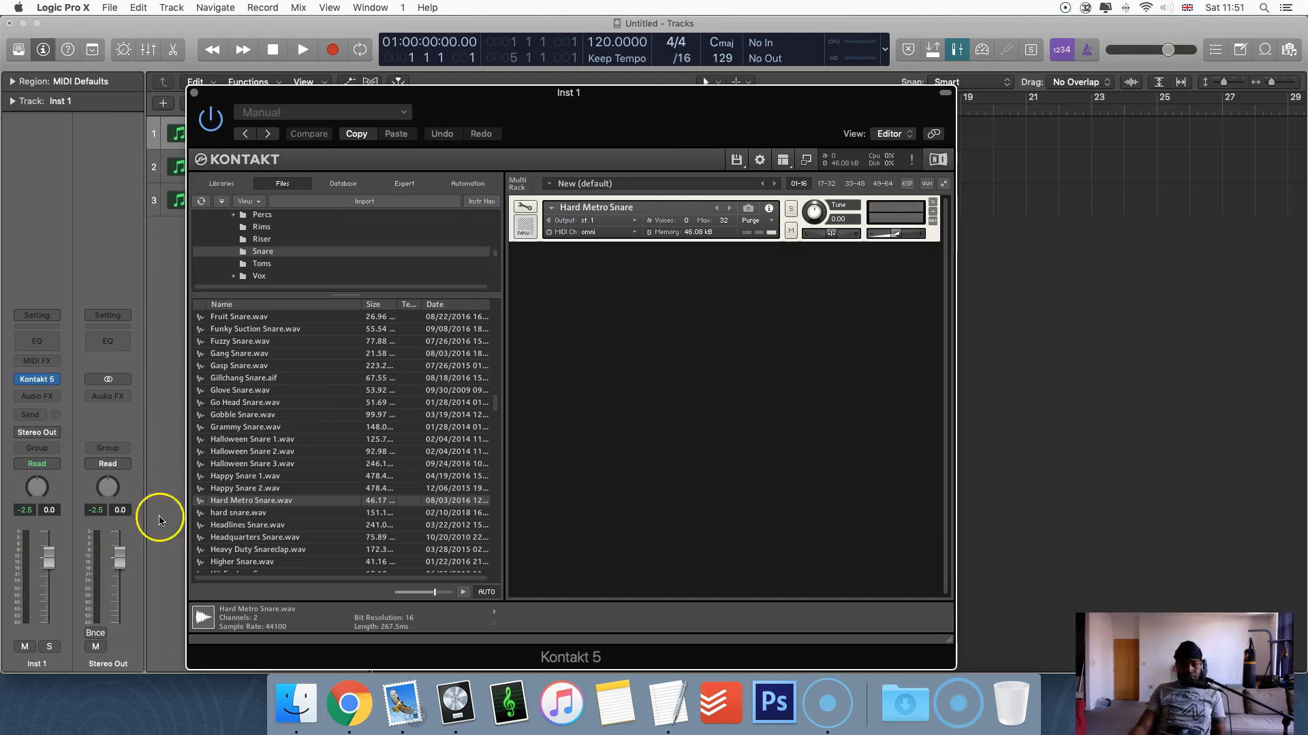
# - Switch Kontakt's file browser from the Snare folder to the Percs folder within Trap/All
pyautogui.click(235, 402)
pyautogui.scroll(2, 260, 383)
pyautogui.scroll(10, 261, 383)
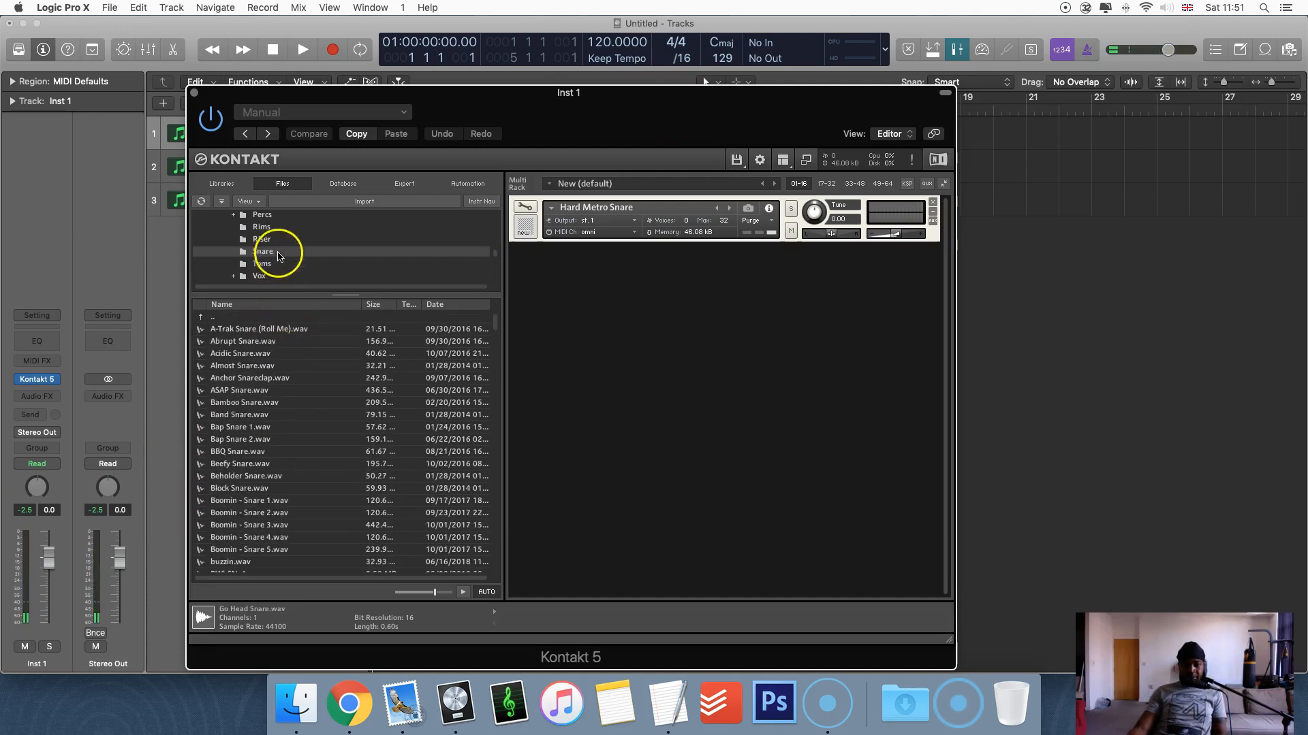
pyautogui.doubleClick(273, 215)
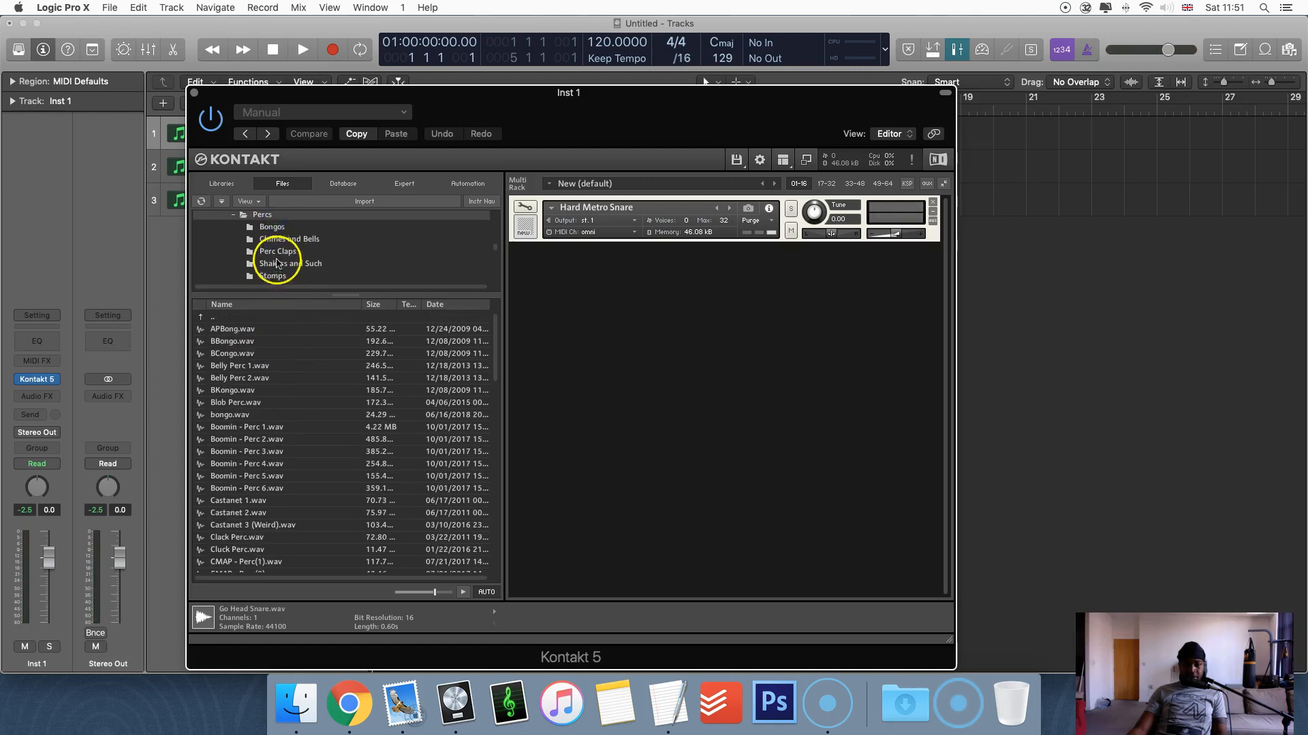
pyautogui.click(282, 215)
pyautogui.doubleClick(258, 322)
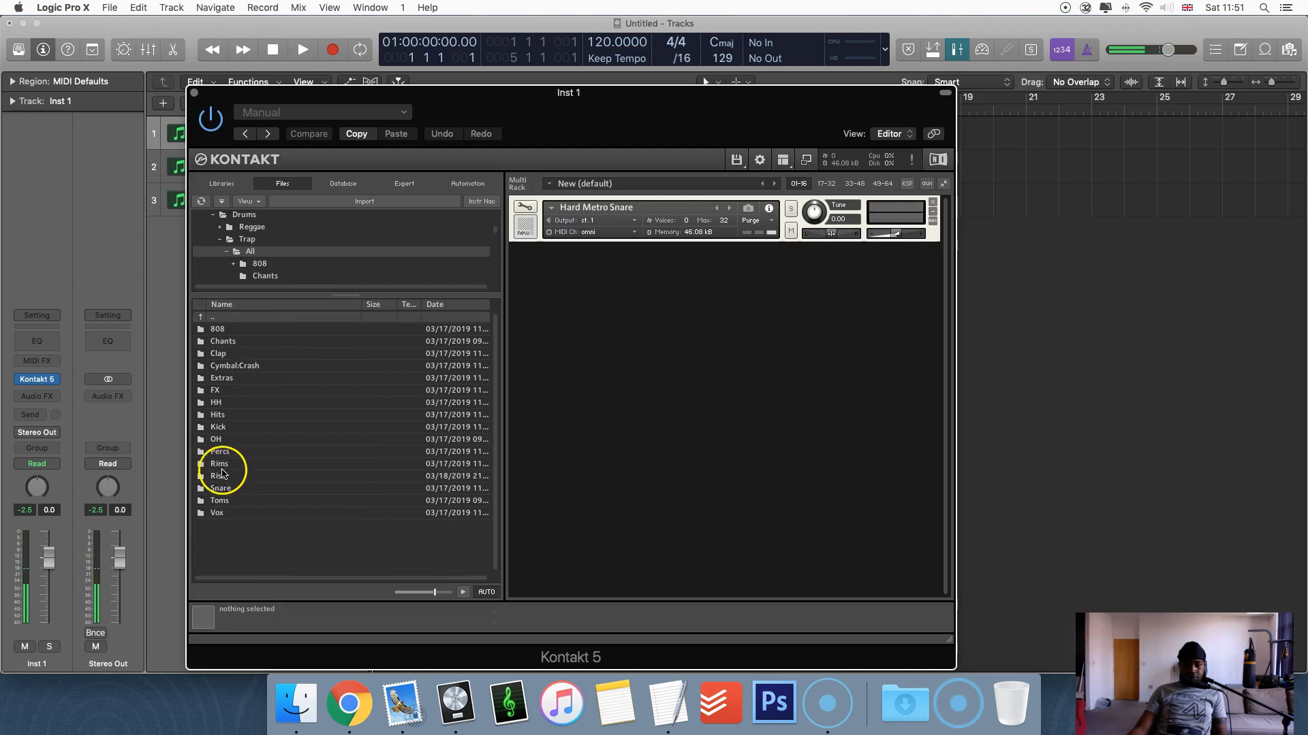
pyautogui.click(224, 453)
pyautogui.doubleClick(234, 455)
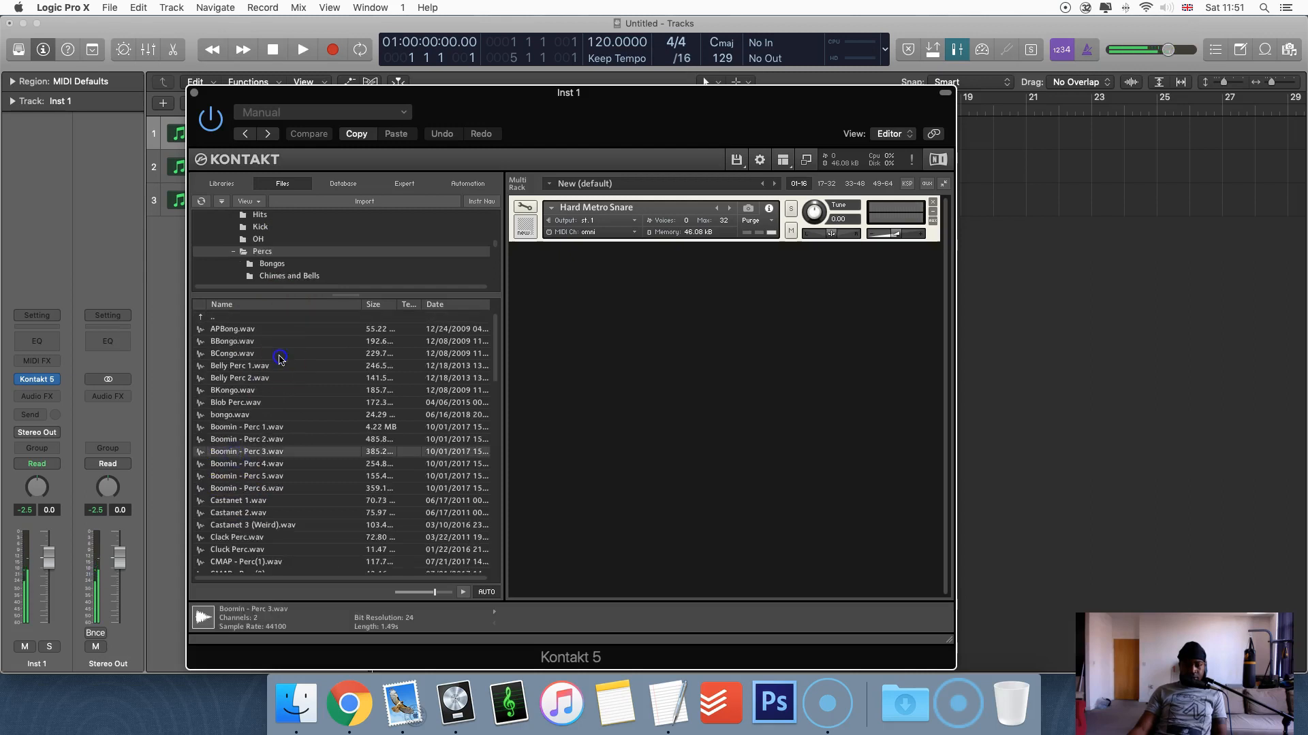
# - Audition percussion samples and load CMAP - Perc(4).wav as a second instrument in the Kontakt rack
pyautogui.click(280, 356)
pyautogui.scroll(-2, 279, 382)
pyautogui.click(274, 423)
pyautogui.scroll(-3, 267, 474)
pyautogui.click(268, 477)
pyautogui.click(259, 512)
pyautogui.click(252, 489)
pyautogui.click(249, 526)
pyautogui.click(247, 538)
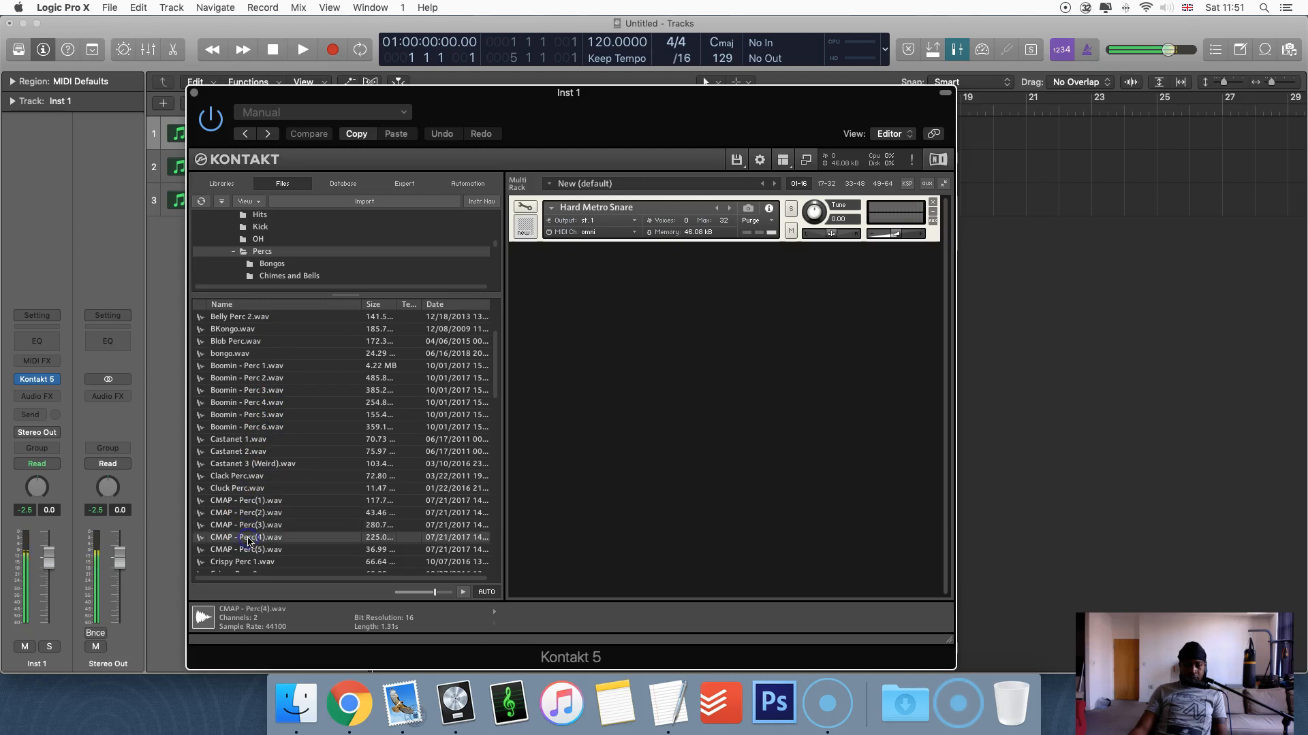
# - Audition CMAP - Perc(5).wav and the Crispy Perc samples for a sound to layer with the snare
pyautogui.scroll(-1, 248, 540)
pyautogui.click(247, 538)
pyautogui.scroll(-1, 247, 539)
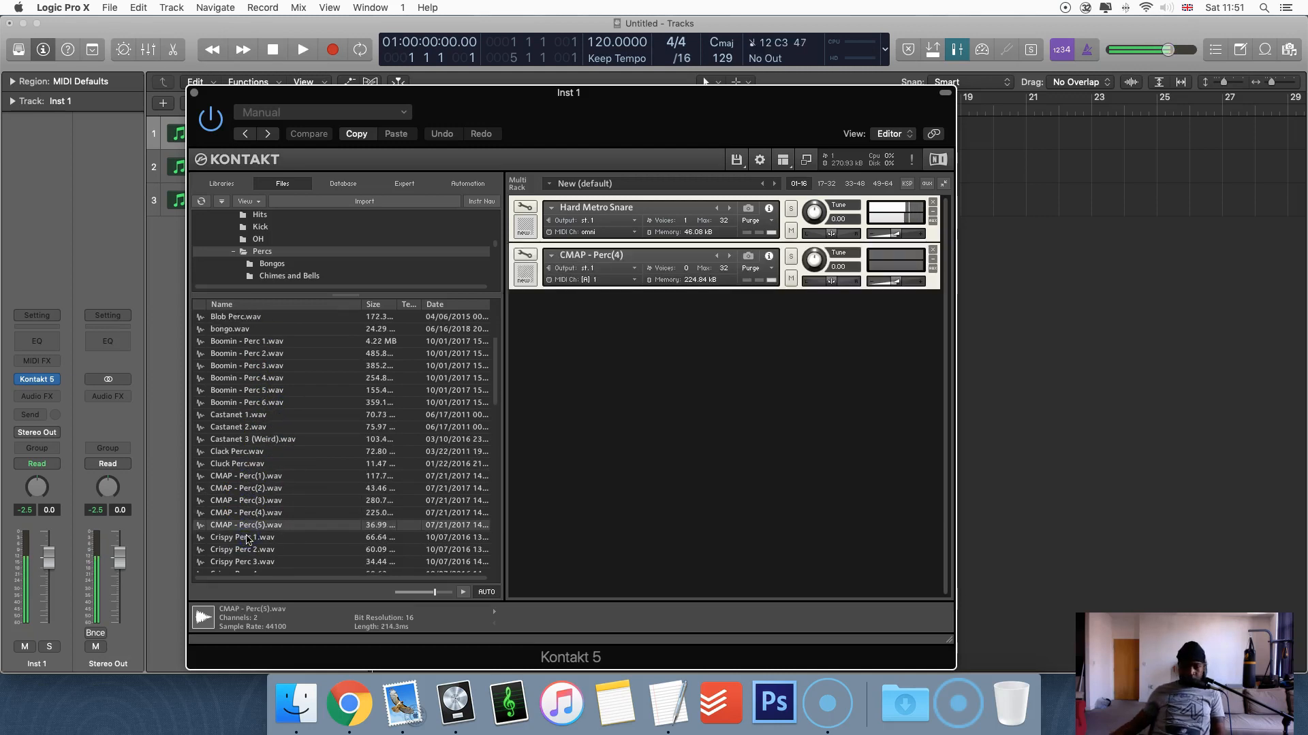
pyautogui.scroll(-2, 248, 541)
pyautogui.click(247, 540)
pyautogui.click(245, 550)
pyautogui.click(242, 563)
pyautogui.click(245, 538)
pyautogui.click(244, 553)
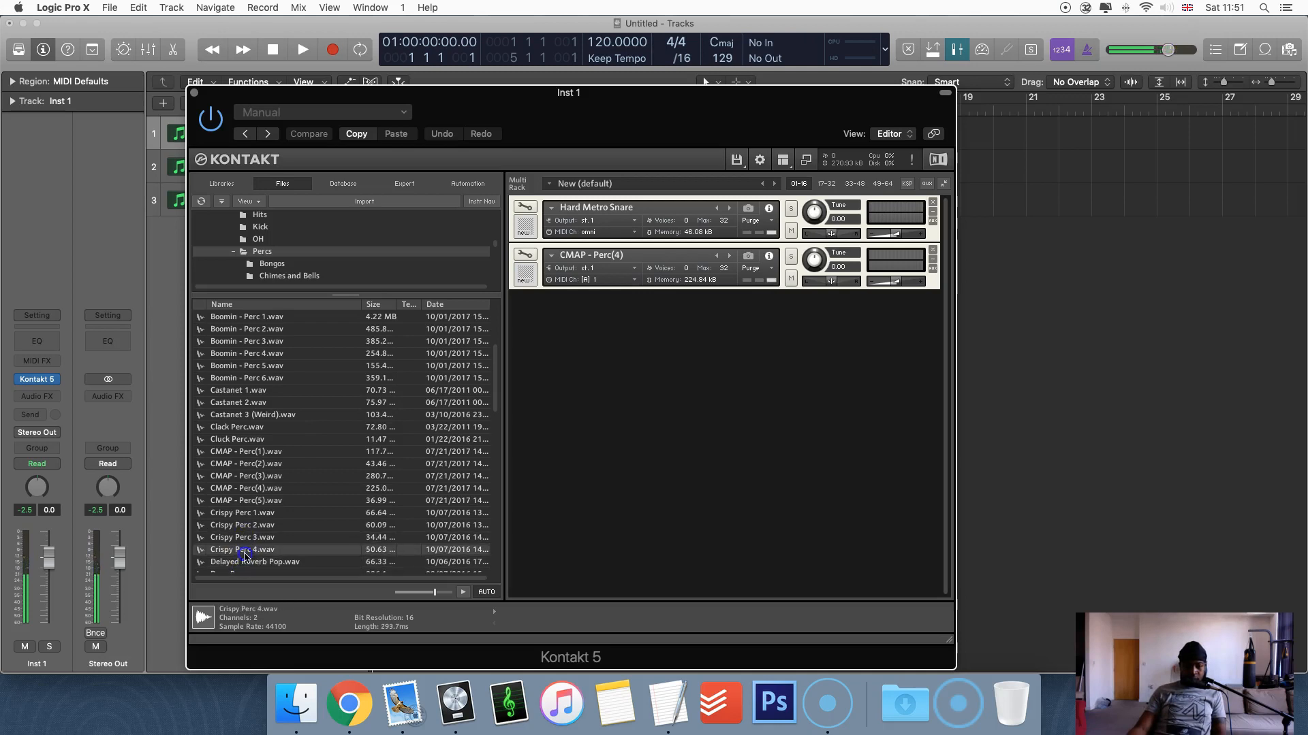
pyautogui.click(249, 525)
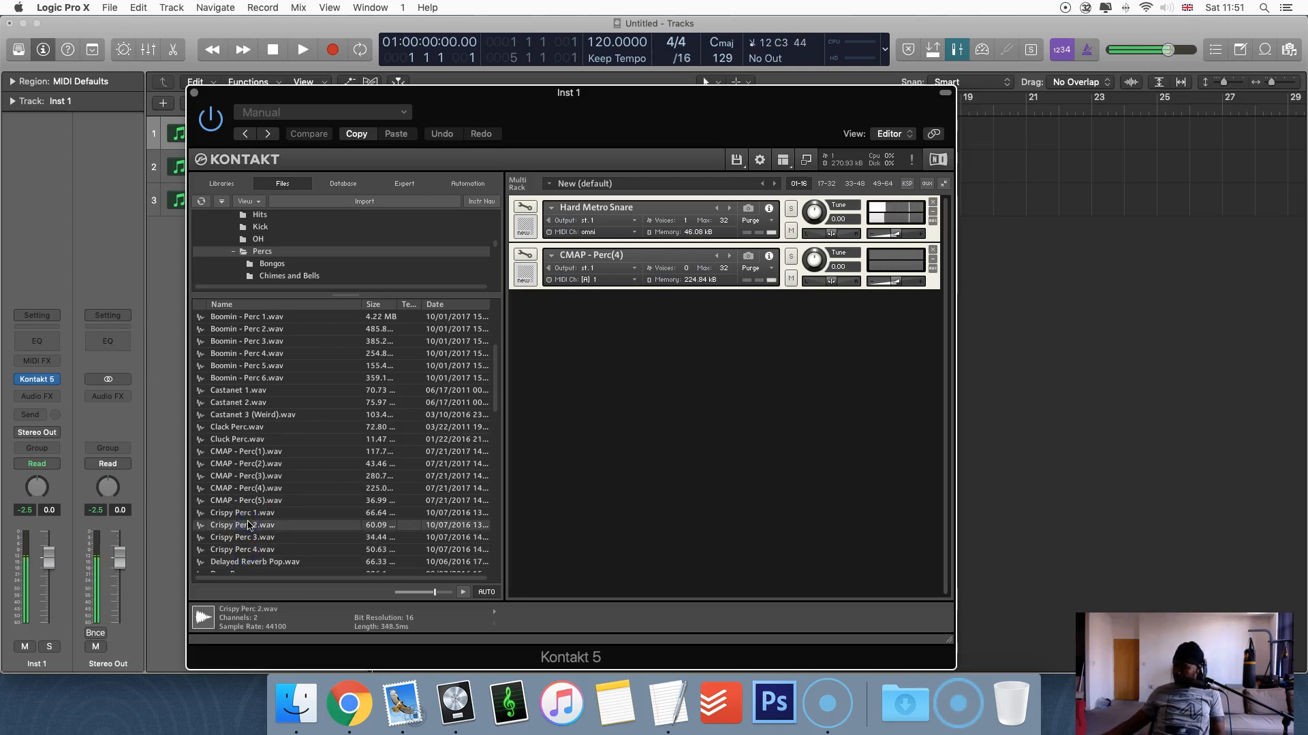
pyautogui.click(243, 525)
pyautogui.click(242, 536)
pyautogui.click(242, 549)
pyautogui.scroll(-1, 239, 543)
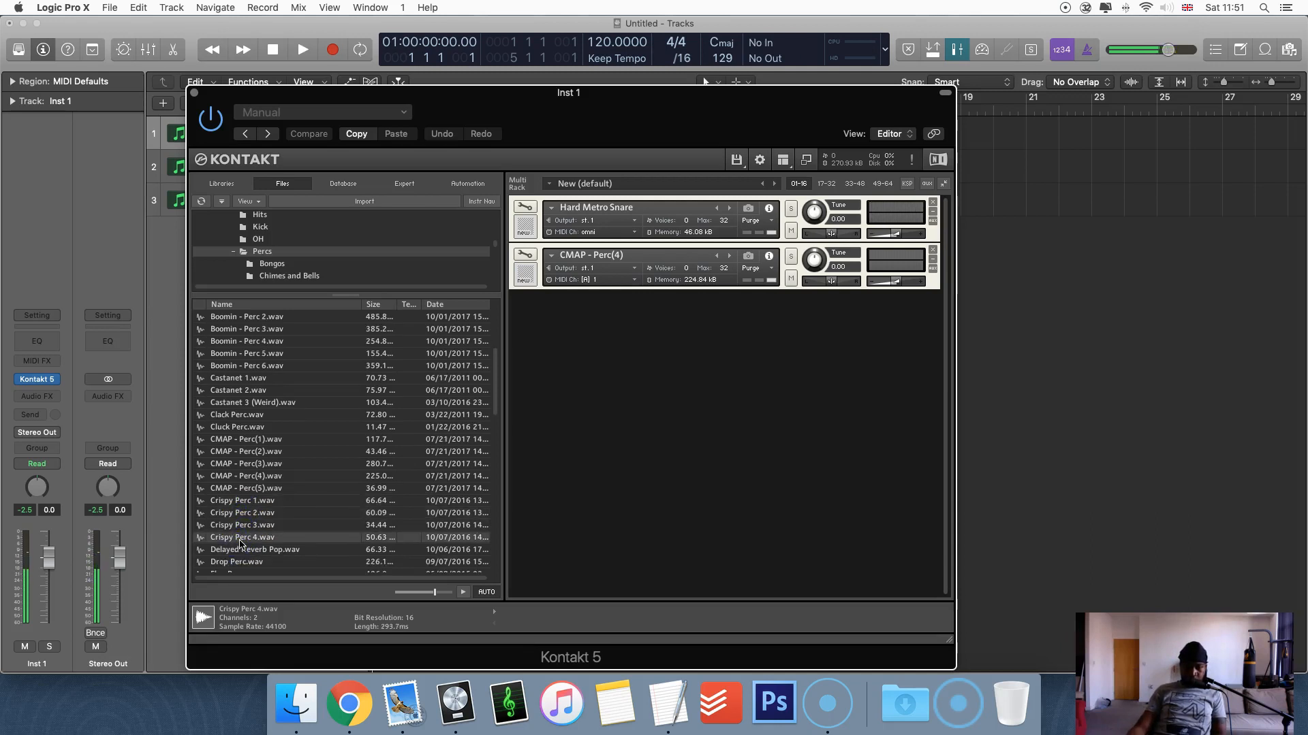
# - Audition the percussion samples from Delayed Reverb Pop.wav through Lake Perc.wav
pyautogui.click(234, 549)
pyautogui.scroll(-1, 235, 548)
pyautogui.click(239, 547)
pyautogui.scroll(-1, 243, 545)
pyautogui.click(242, 549)
pyautogui.scroll(-2, 240, 552)
pyautogui.click(238, 553)
pyautogui.click(239, 538)
pyautogui.click(240, 562)
pyautogui.scroll(-1, 240, 565)
pyautogui.click(238, 542)
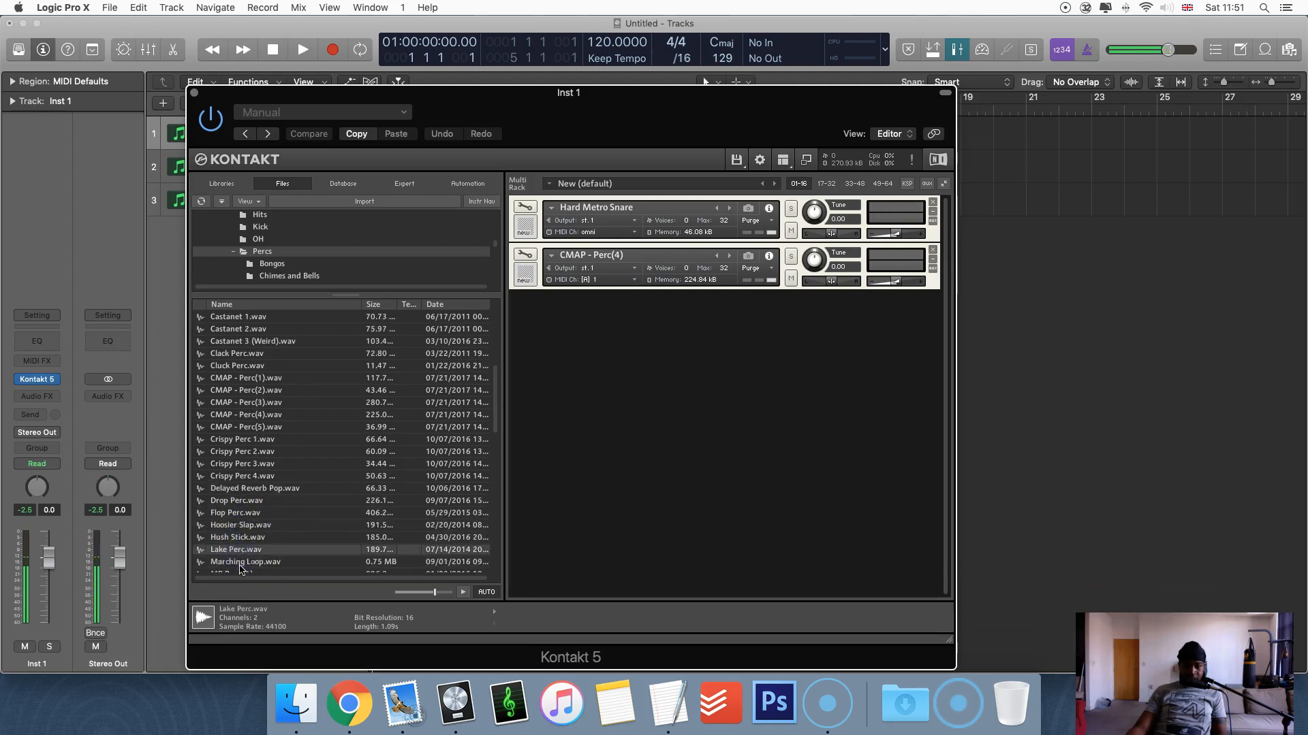
# - Compare Hush Stick.wav and Lake Perc.wav by auditioning them alternately, also checking Hoosier Slap.wav
pyautogui.scroll(-5, 237, 523)
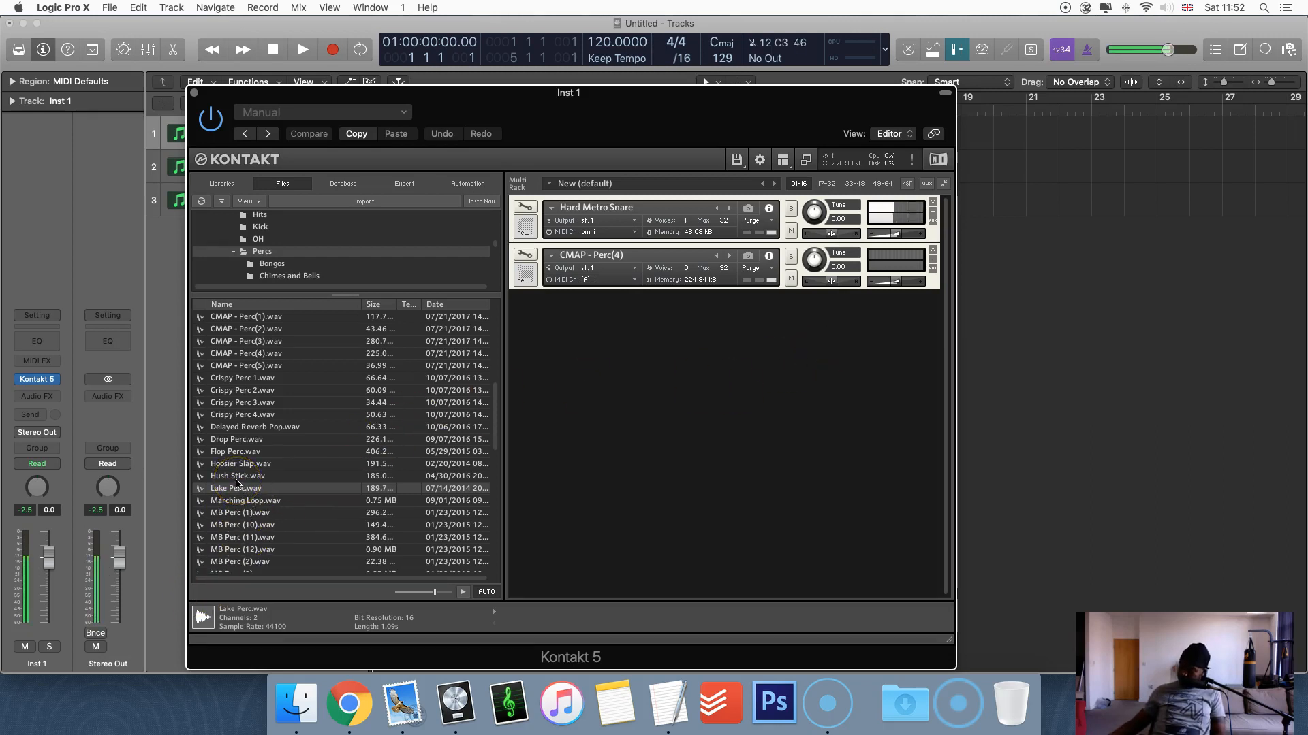
pyautogui.click(242, 504)
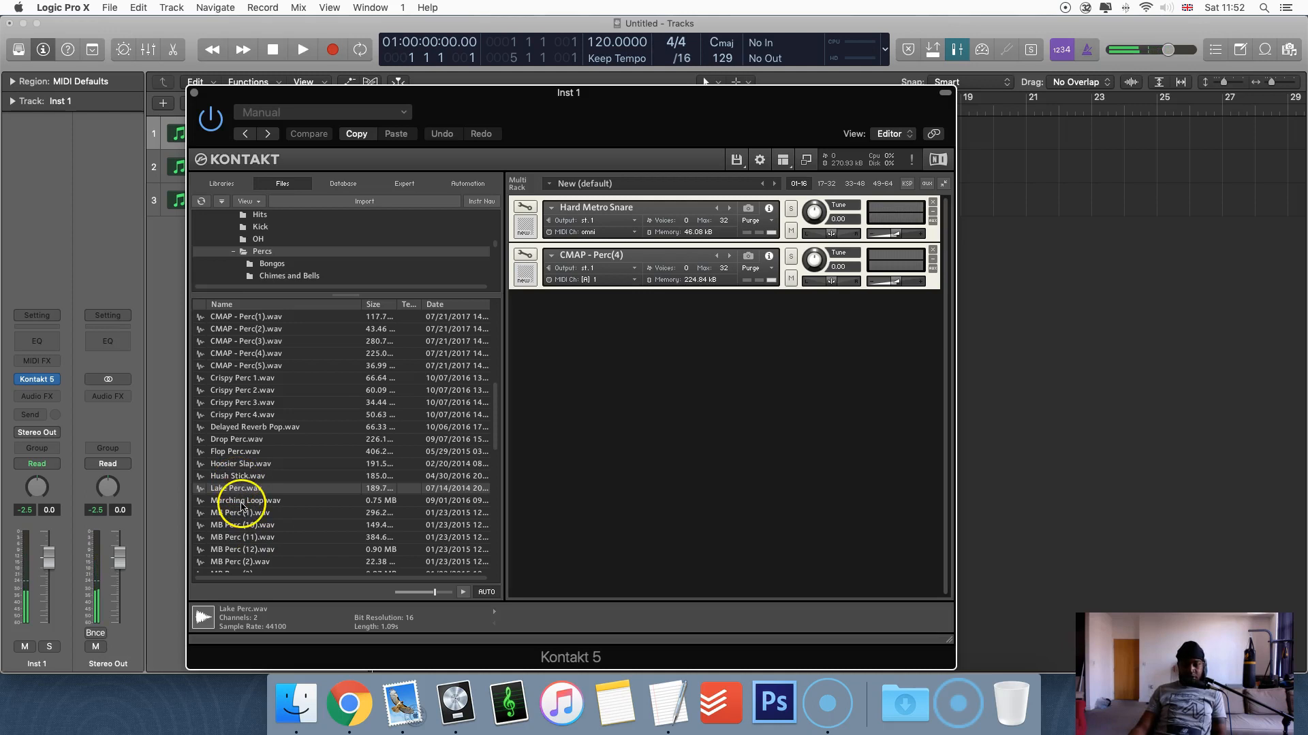
pyautogui.click(235, 476)
pyautogui.click(235, 465)
pyautogui.click(232, 476)
pyautogui.click(227, 490)
pyautogui.click(228, 476)
pyautogui.click(222, 490)
pyautogui.click(227, 476)
pyautogui.click(225, 489)
pyautogui.click(229, 477)
pyautogui.click(232, 486)
pyautogui.click(233, 477)
pyautogui.click(232, 490)
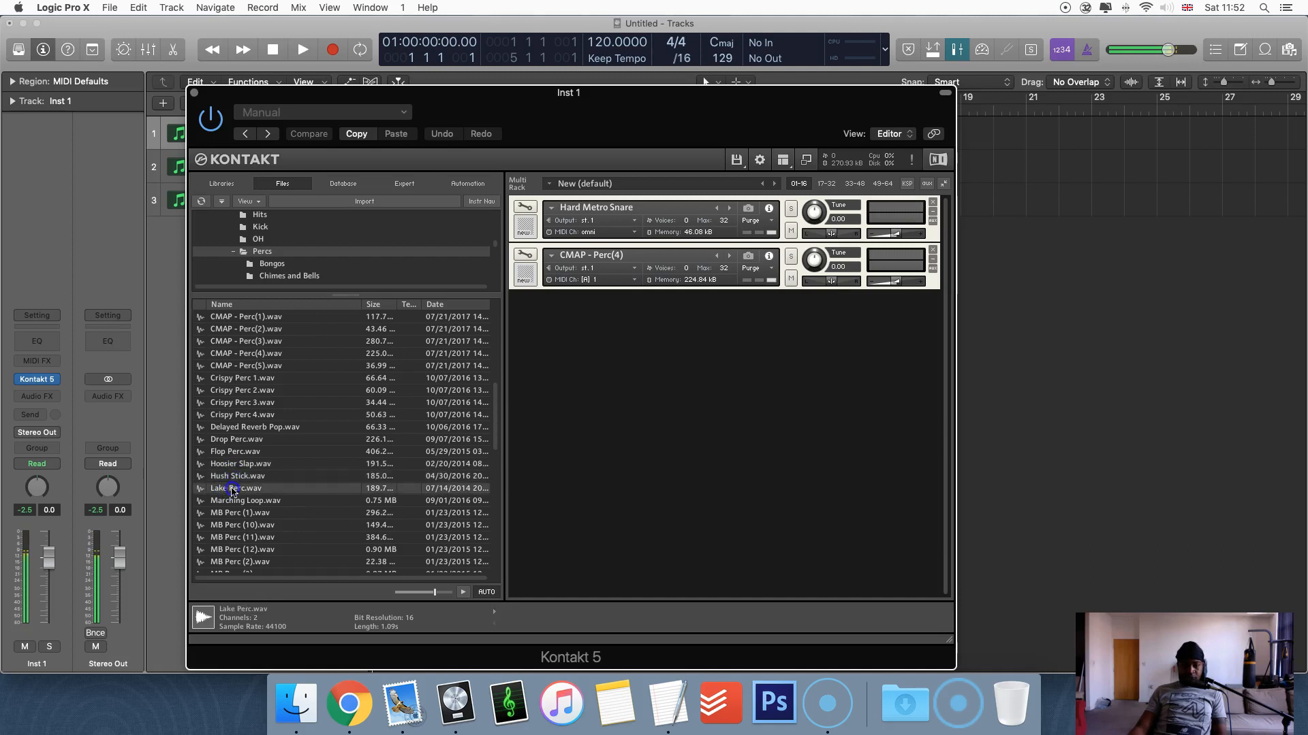
# - Replace CMAP - Perc(4) in the rack with Lake Perc.wav and set Lake Perc's MIDI channel to omni
pyautogui.moveTo(587, 408); pyautogui.dragTo(656, 370)
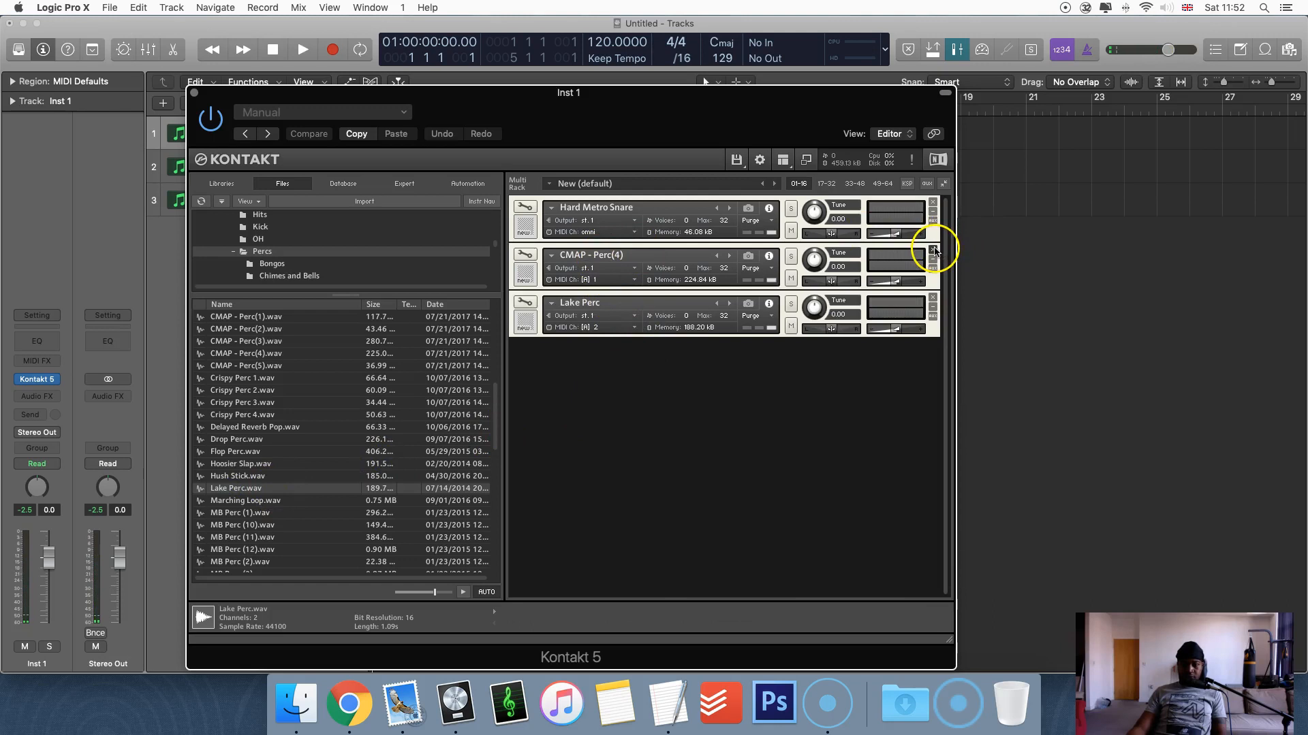
pyautogui.click(933, 252)
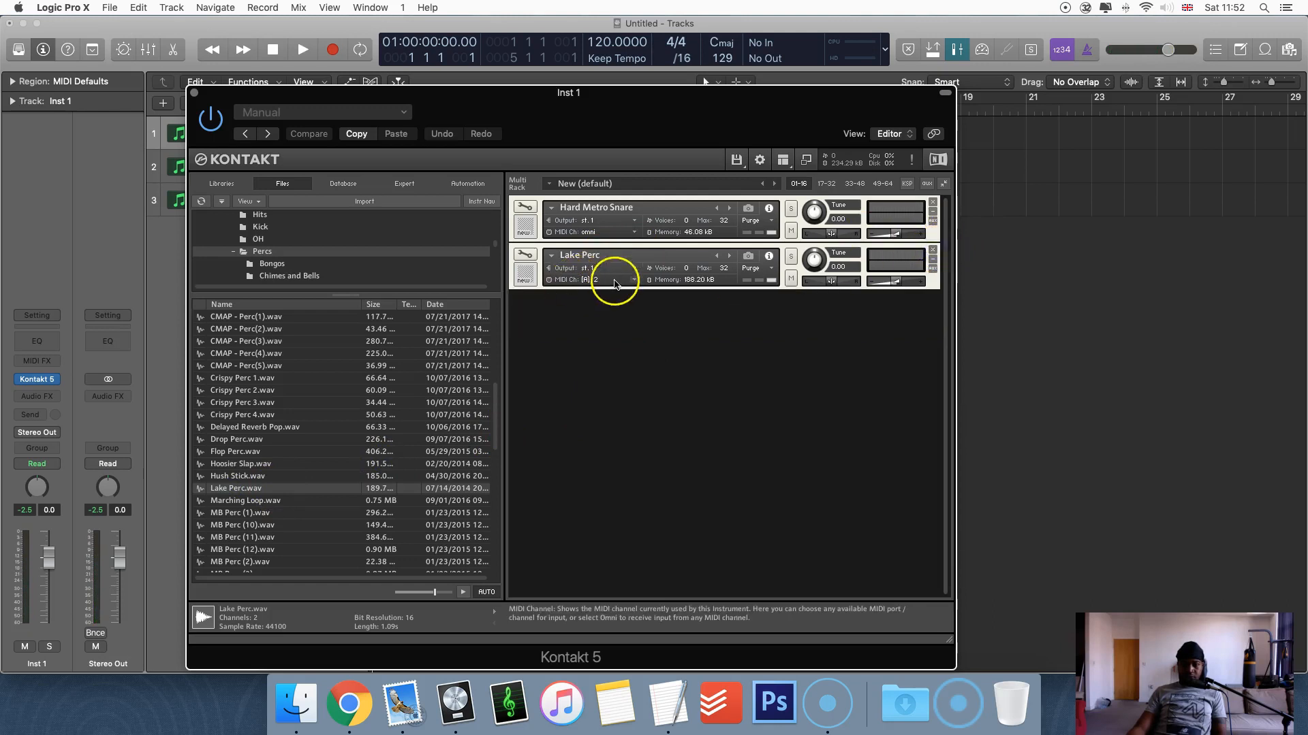
pyautogui.click(616, 280)
pyautogui.click(616, 291)
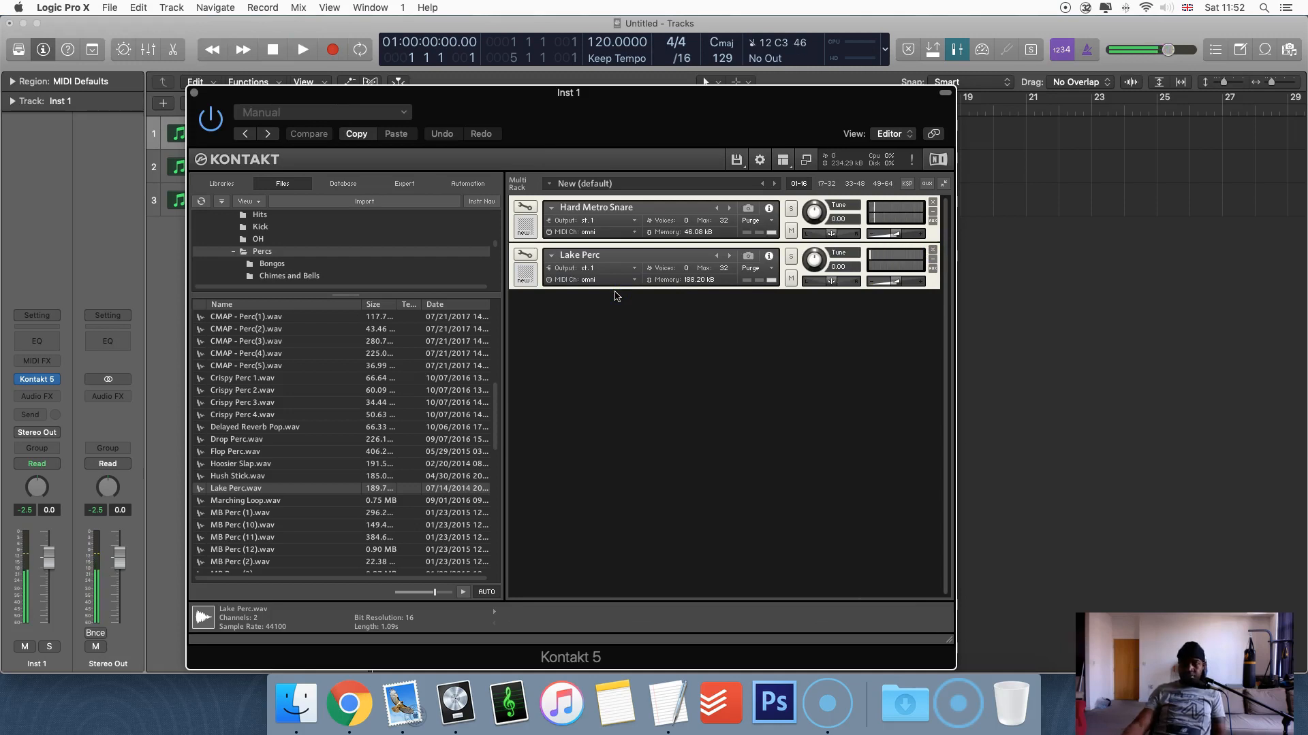
# - Remove Lake Perc from the rack and audition the percussion samples from MB Perc (10).wav through triangle.wav
pyautogui.click(932, 249)
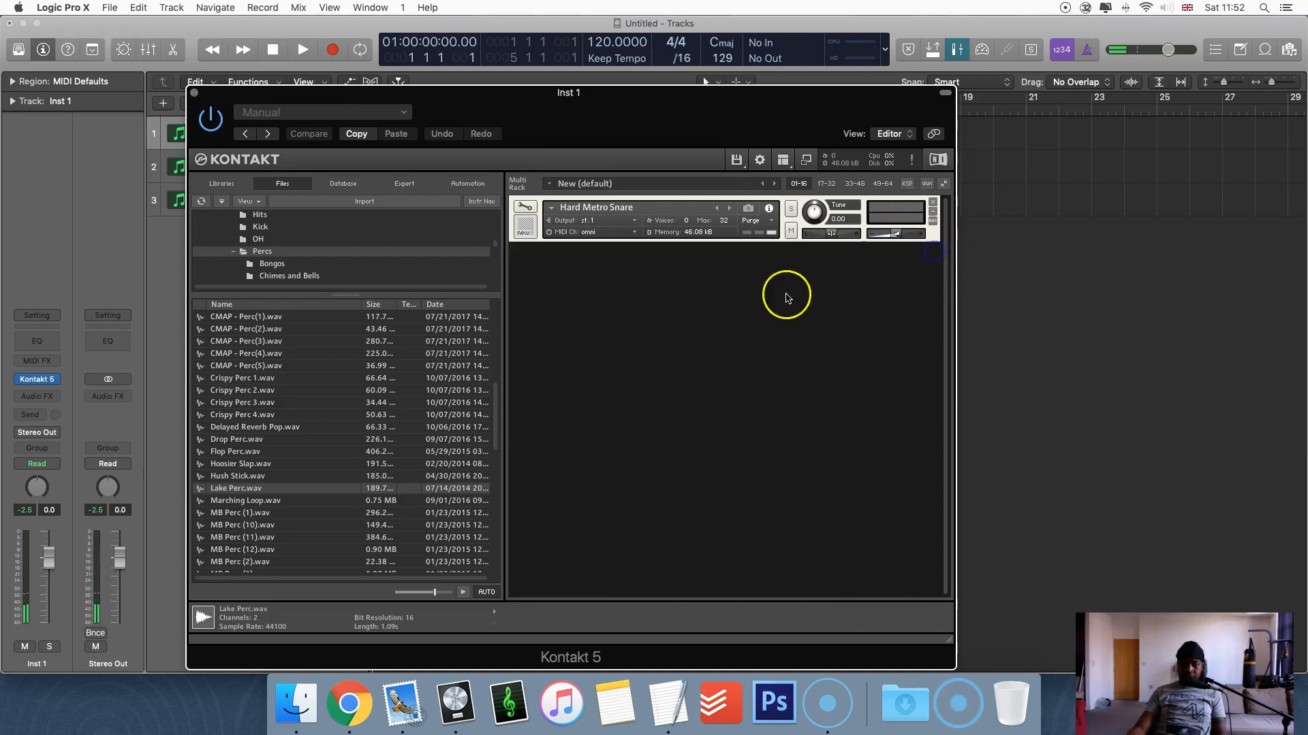
pyautogui.click(247, 526)
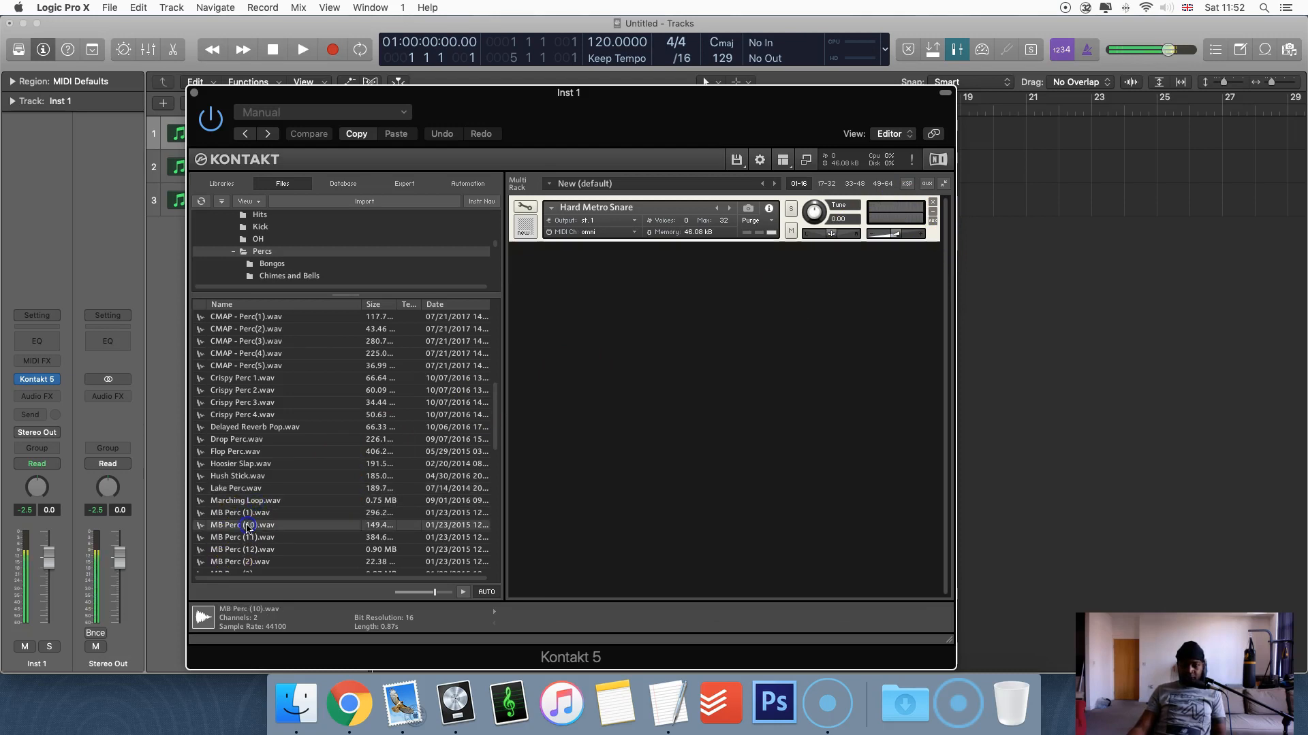
pyautogui.press('Down')
pyautogui.press('Down')
pyautogui.press('Down')
pyautogui.press('Down')
pyautogui.press('Down')
pyautogui.press('Down')
pyautogui.press('Down')
pyautogui.press('Down')
pyautogui.press('Down')
pyautogui.press('Down')
pyautogui.press('Down')
pyautogui.press('Down')
pyautogui.press('Down')
pyautogui.press('Down')
pyautogui.press('Down')
pyautogui.press('Down')
pyautogui.press('Down')
pyautogui.press('Down')
pyautogui.press('Down')
pyautogui.press('Down')
pyautogui.press('Down')
pyautogui.press('Down')
pyautogui.press('Down')
pyautogui.press('Down')
pyautogui.press('Down')
pyautogui.press('Down')
pyautogui.press('Down')
pyautogui.press('Down')
pyautogui.press('Down')
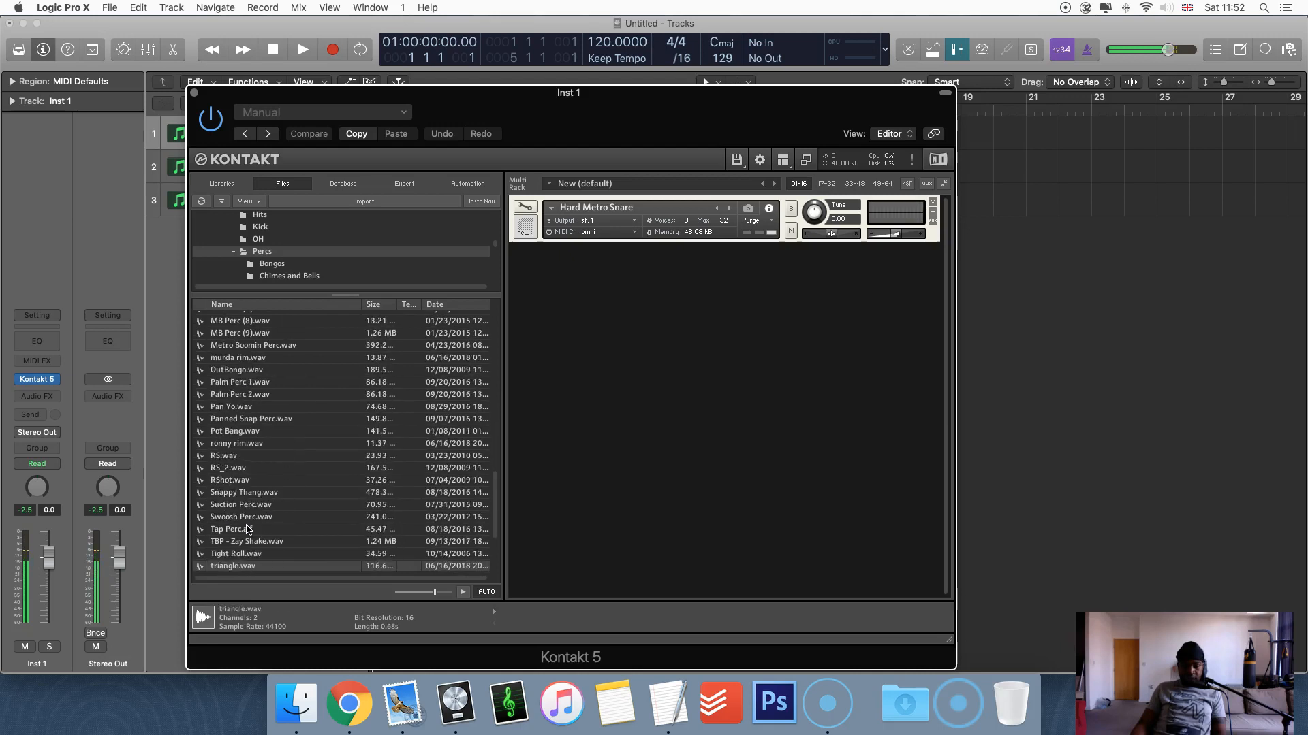
# - Audition the last Percs samples around triangle.wav through Wiggly Bell Loop.wav, continuing down to the subfolders
pyautogui.press('Up')
pyautogui.press('Up')
pyautogui.press('Down')
pyautogui.press('Down')
pyautogui.press('Down')
pyautogui.press('Down')
pyautogui.press('Down')
pyautogui.press('Down')
pyautogui.press('Down')
pyautogui.press('Down')
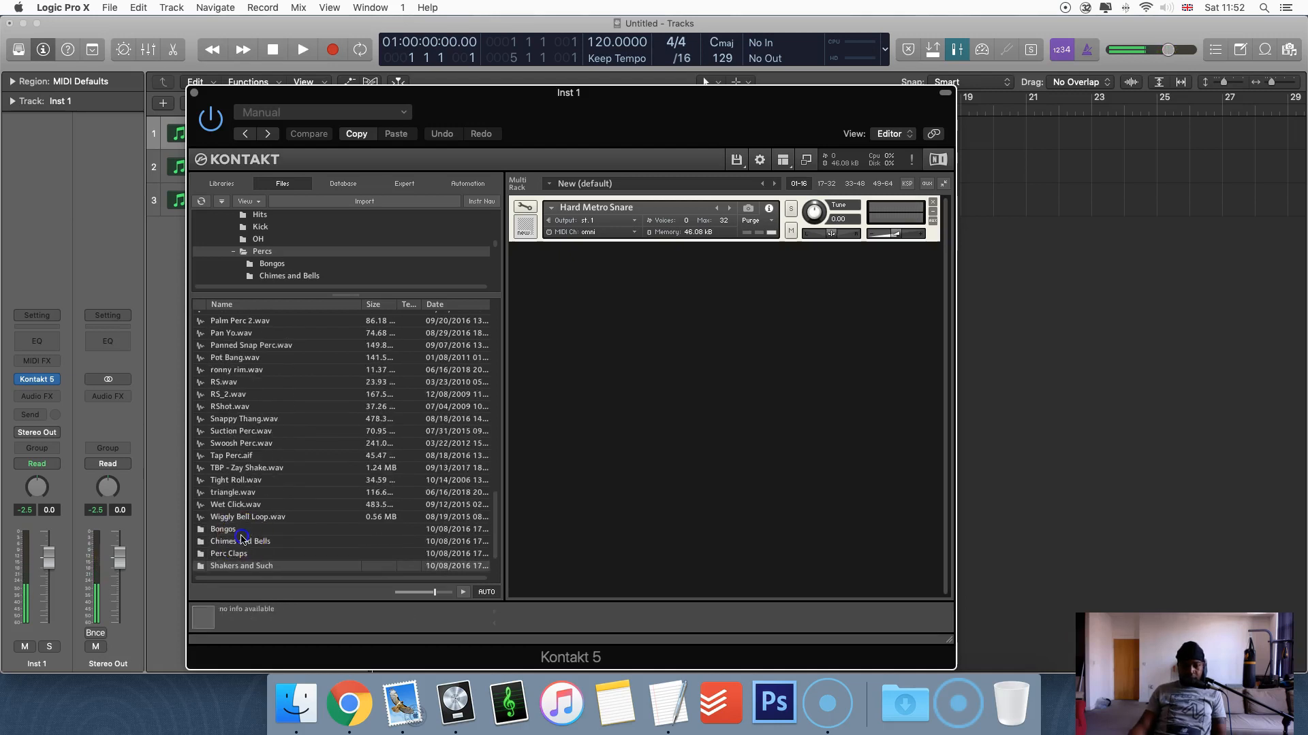
# - Load Asian Chimes.aif from the Chimes and Bells folder as a second instrument and set its MIDI channel to omni
pyautogui.doubleClick(242, 540)
pyautogui.click(256, 367)
pyautogui.click(241, 318)
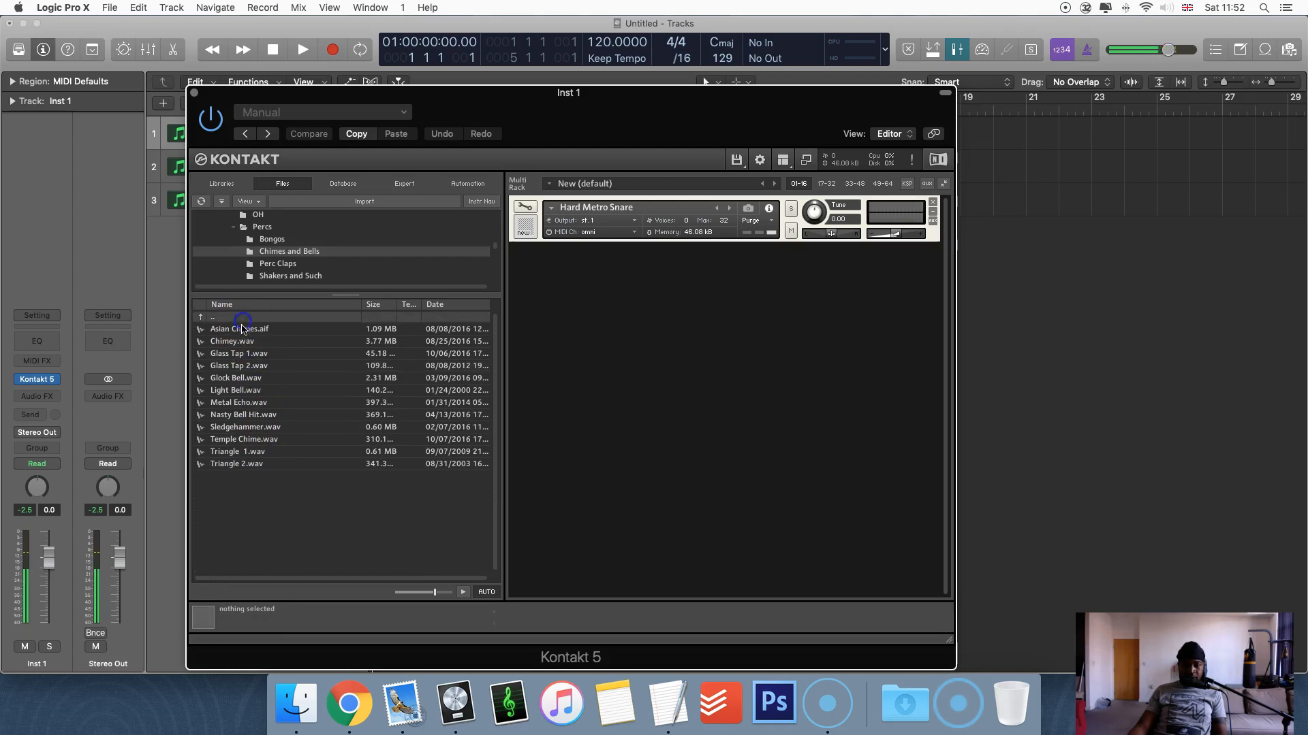
pyautogui.click(242, 329)
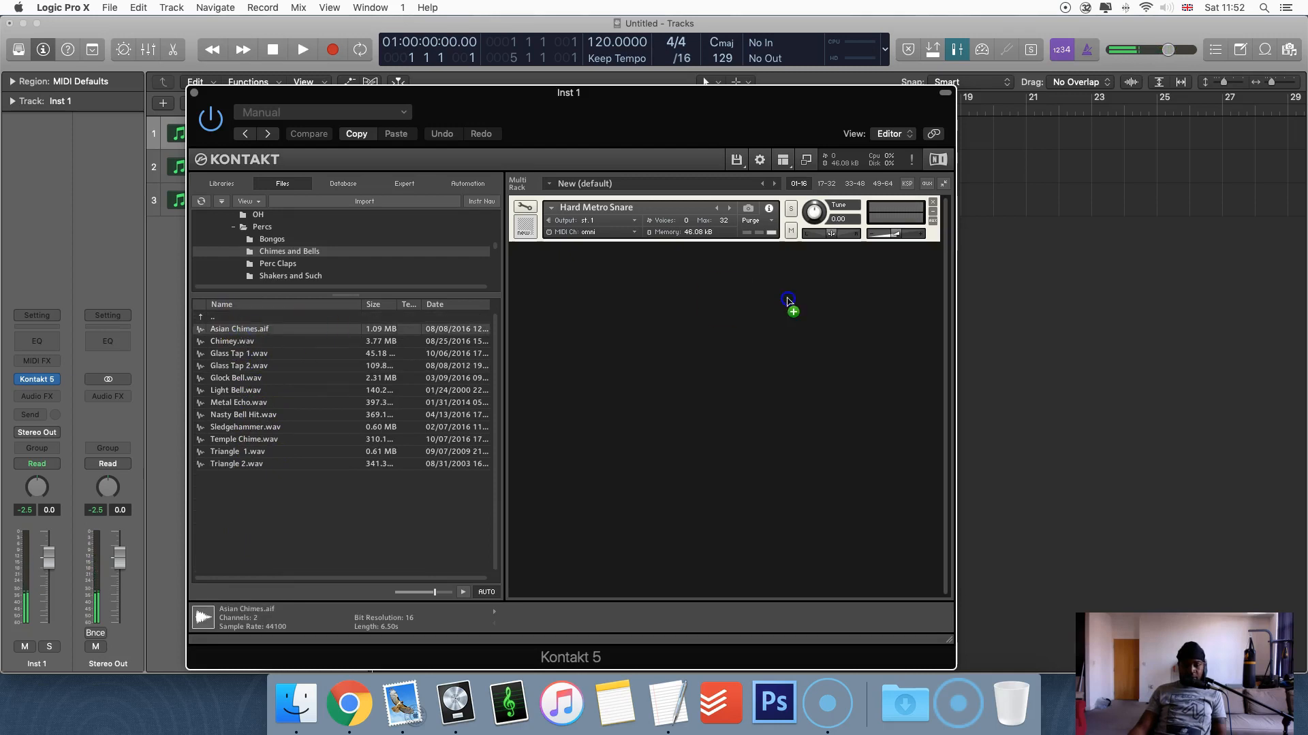
pyautogui.moveTo(788, 300); pyautogui.dragTo(788, 300)
pyautogui.click(615, 281)
pyautogui.click(615, 288)
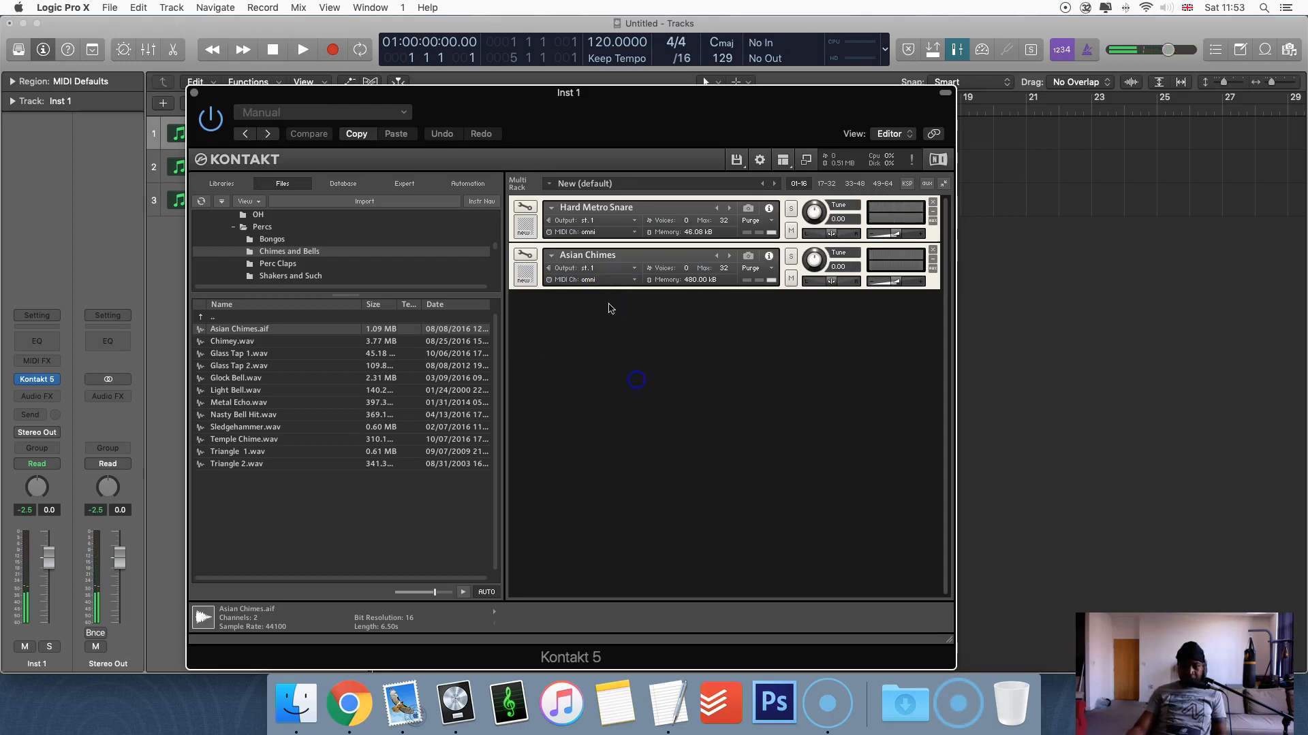
# - Return to the Percs folder, open its Toms subfolder and audition Tom 1.wav, Tom 2.wav and Tom 4.wav
pyautogui.doubleClick(238, 318)
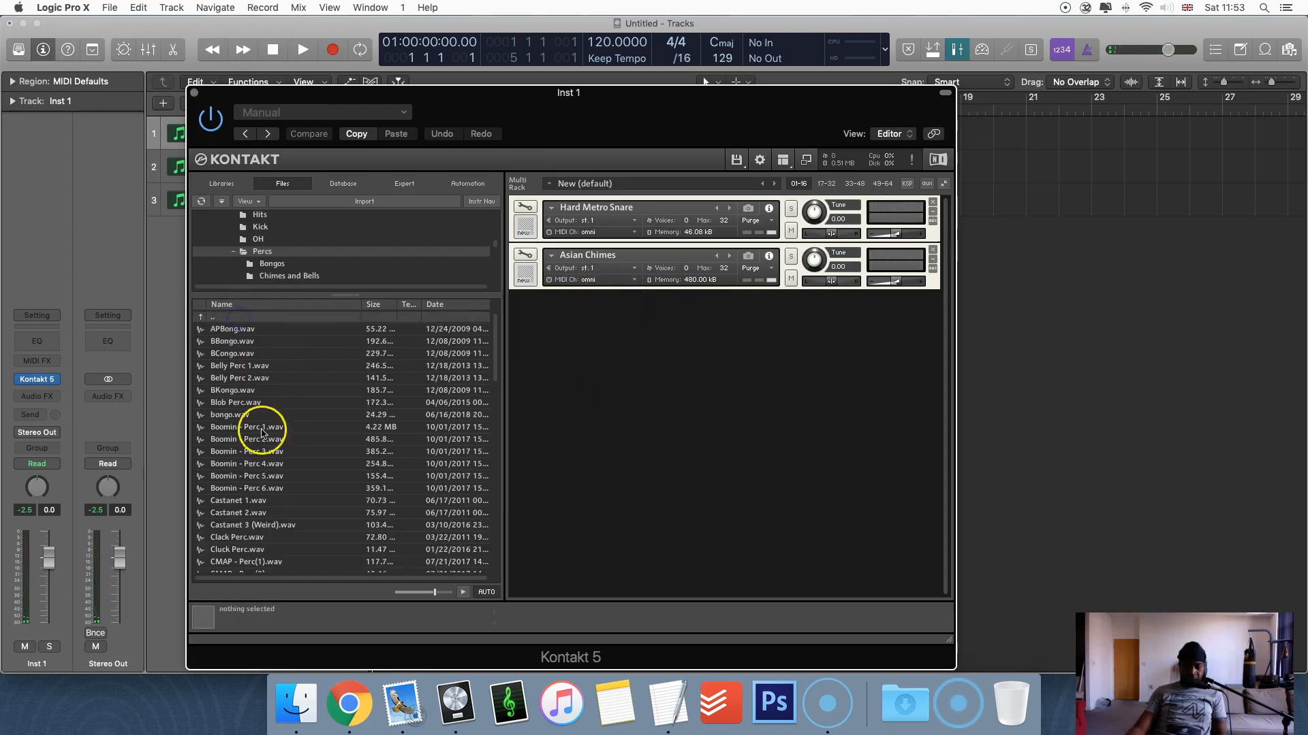
pyautogui.scroll(-4, 264, 402)
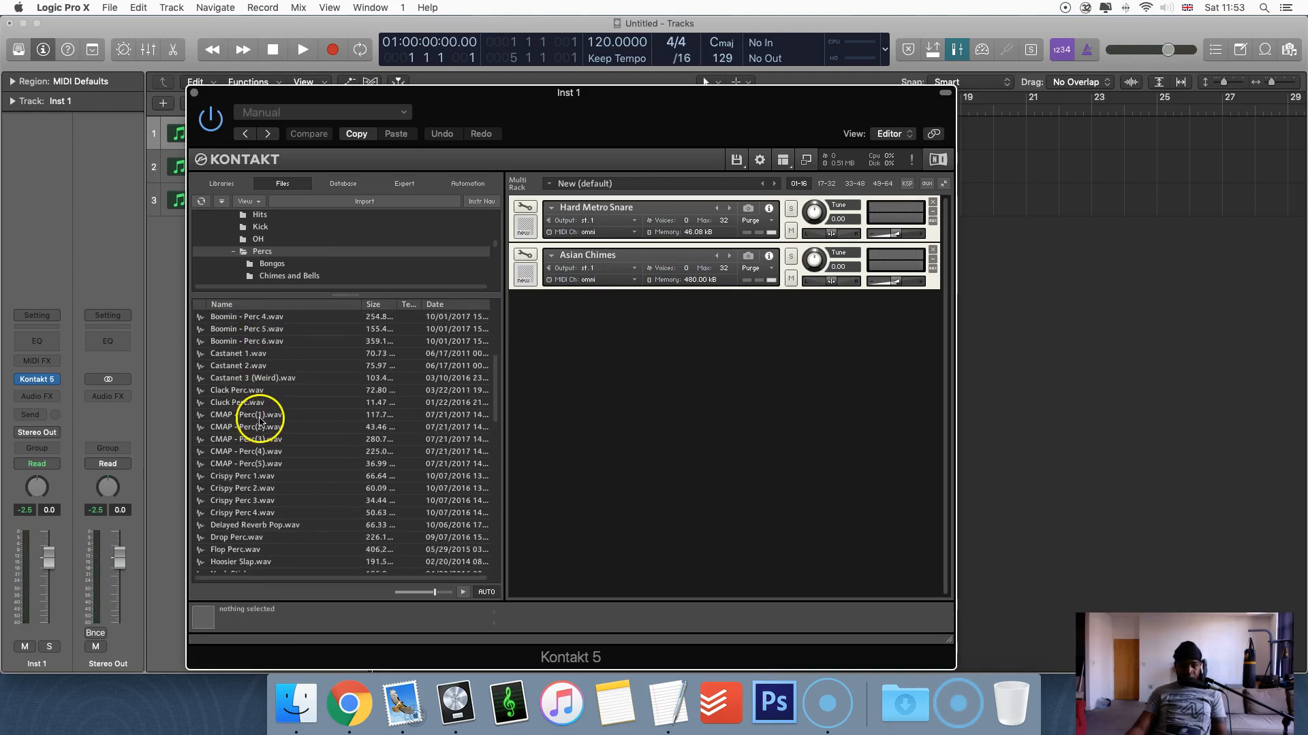
pyautogui.scroll(1, 259, 420)
pyautogui.scroll(-4, 279, 410)
pyautogui.scroll(-15, 277, 451)
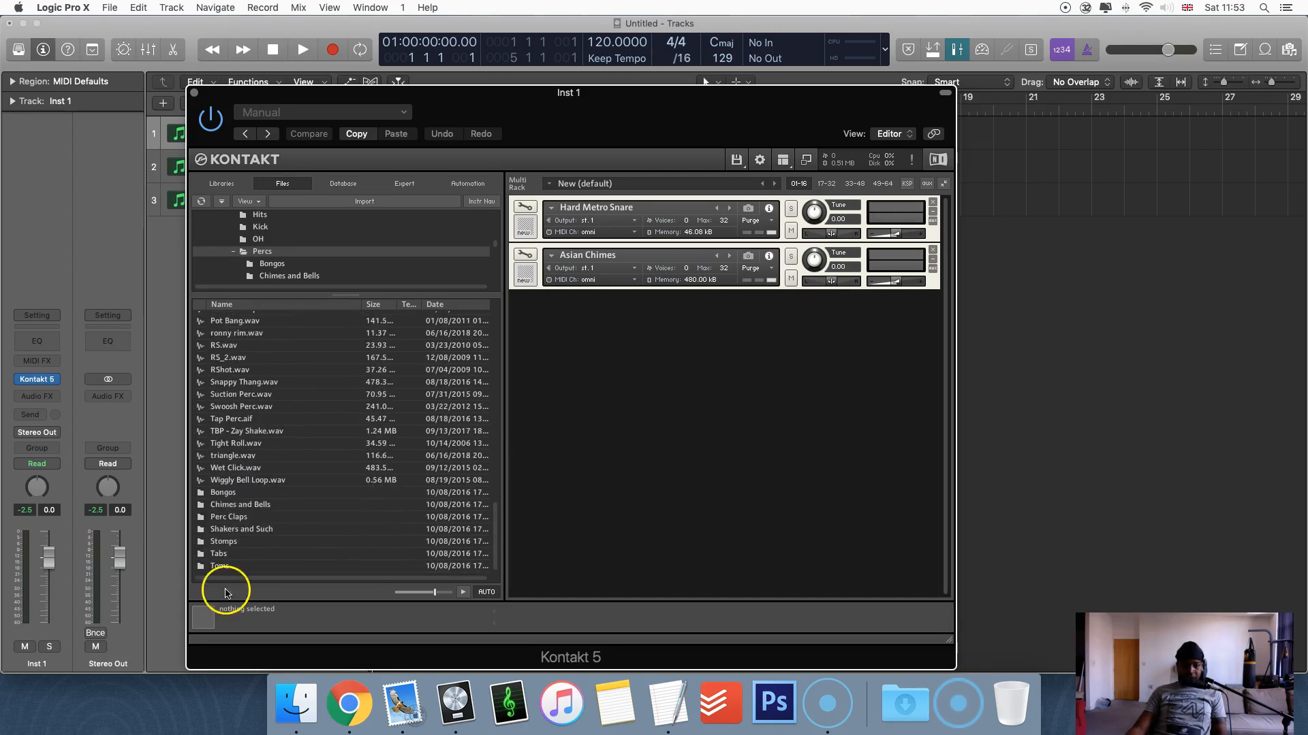
pyautogui.doubleClick(233, 568)
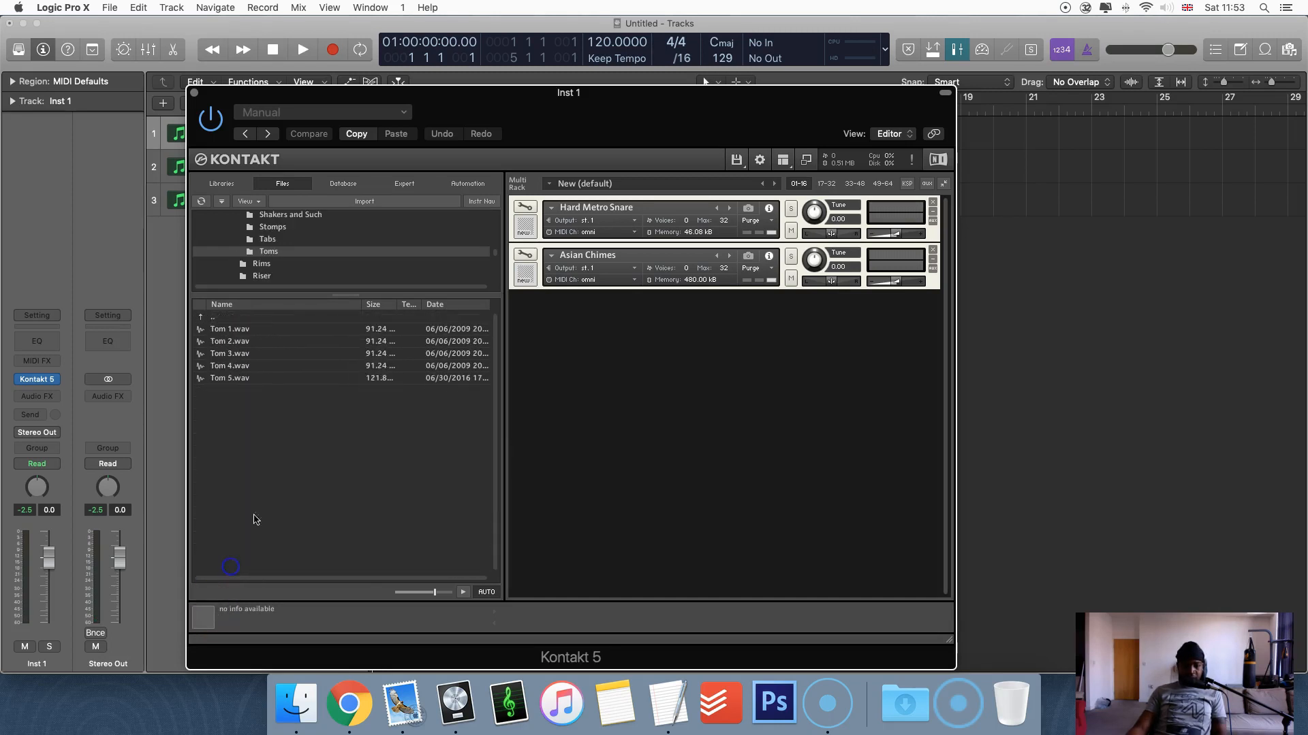
pyautogui.click(234, 330)
pyautogui.click(233, 342)
pyautogui.click(234, 367)
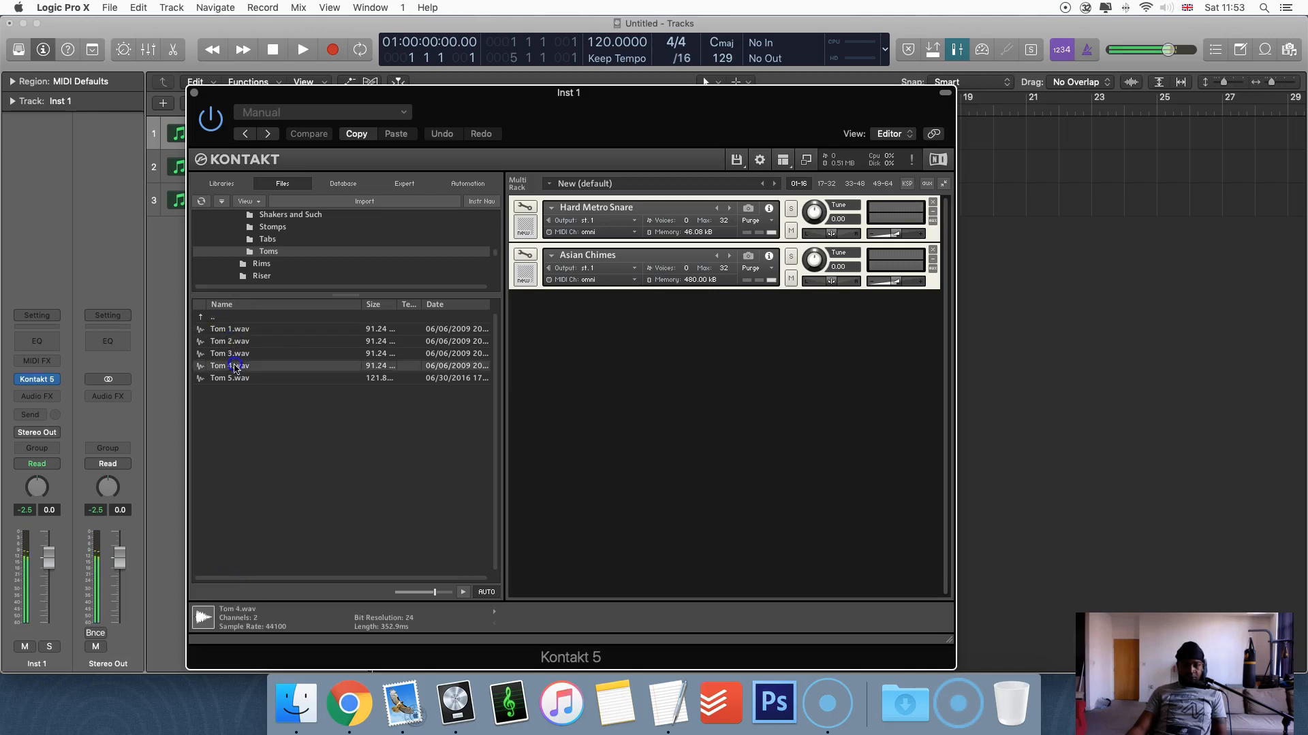
# - Go back to Percs, open the Perc Claps folder and audition Clap 8.wav, Clap 5.wav and Clap 6.wav
pyautogui.doubleClick(233, 317)
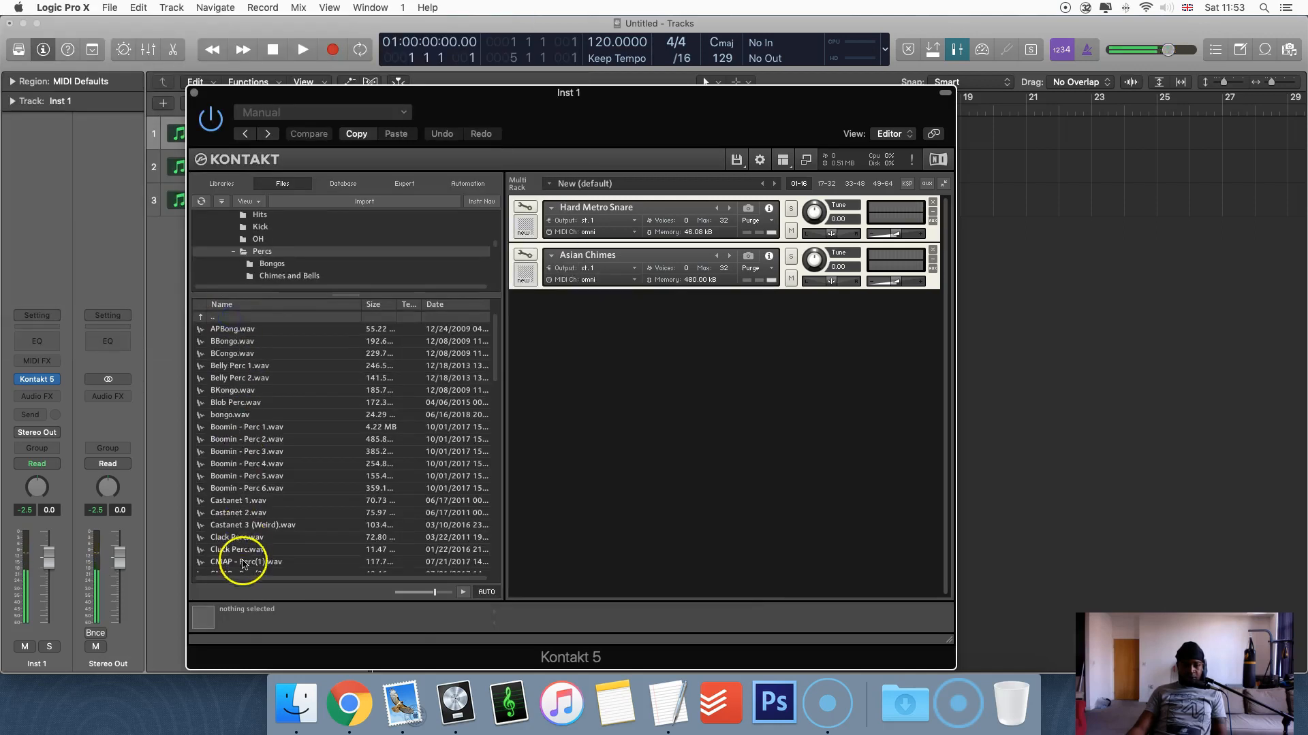
pyautogui.scroll(-10, 246, 540)
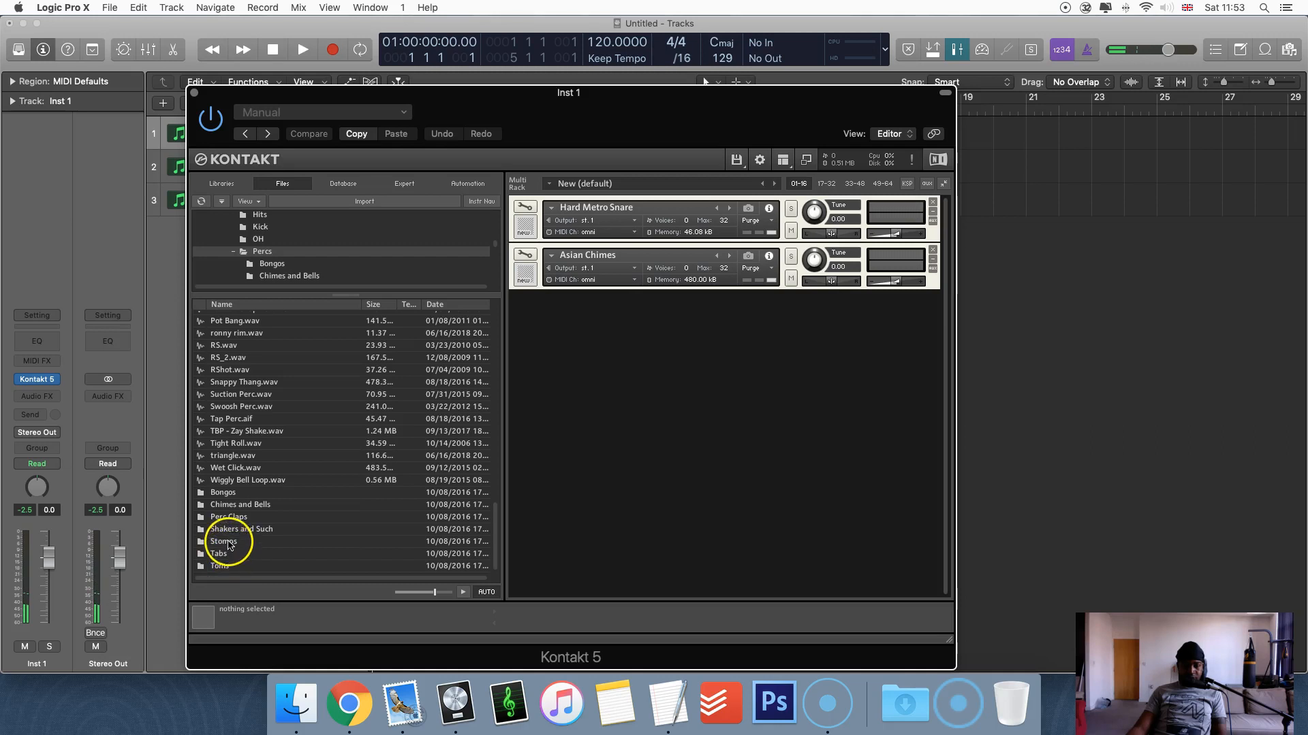
pyautogui.click(237, 518)
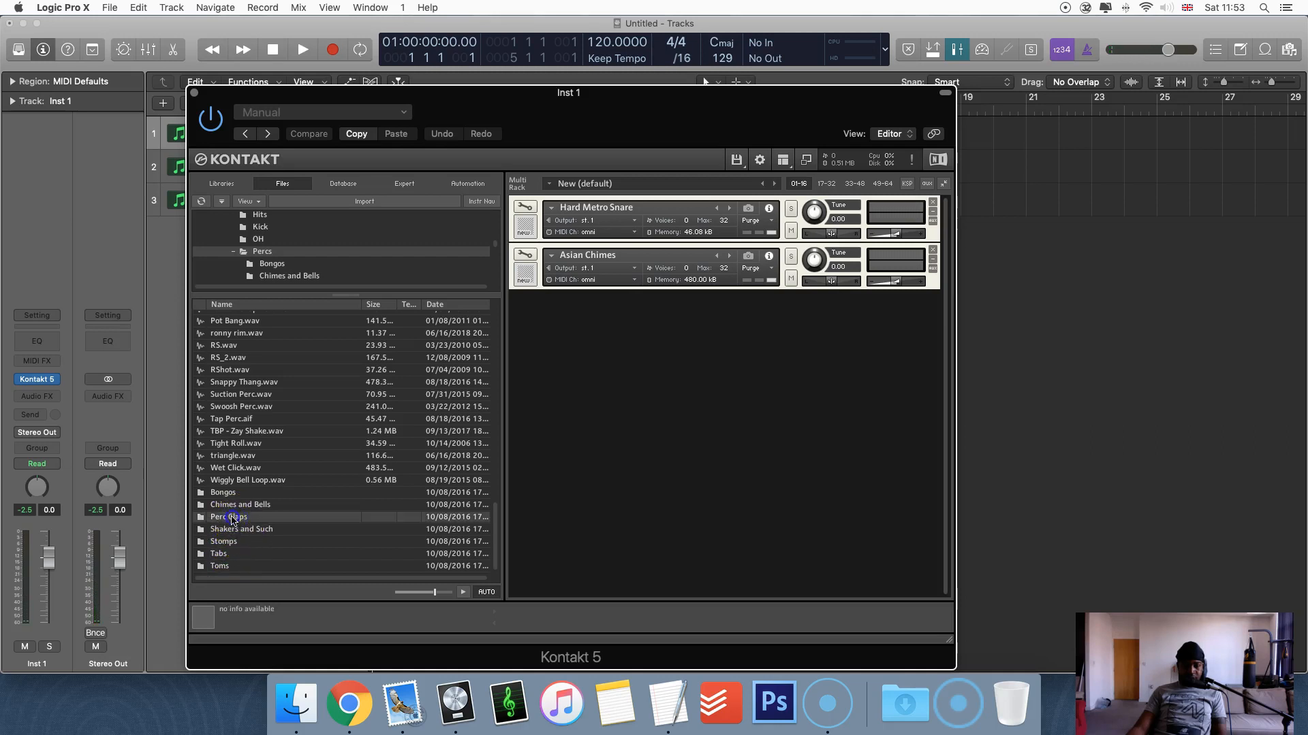
pyautogui.doubleClick(232, 520)
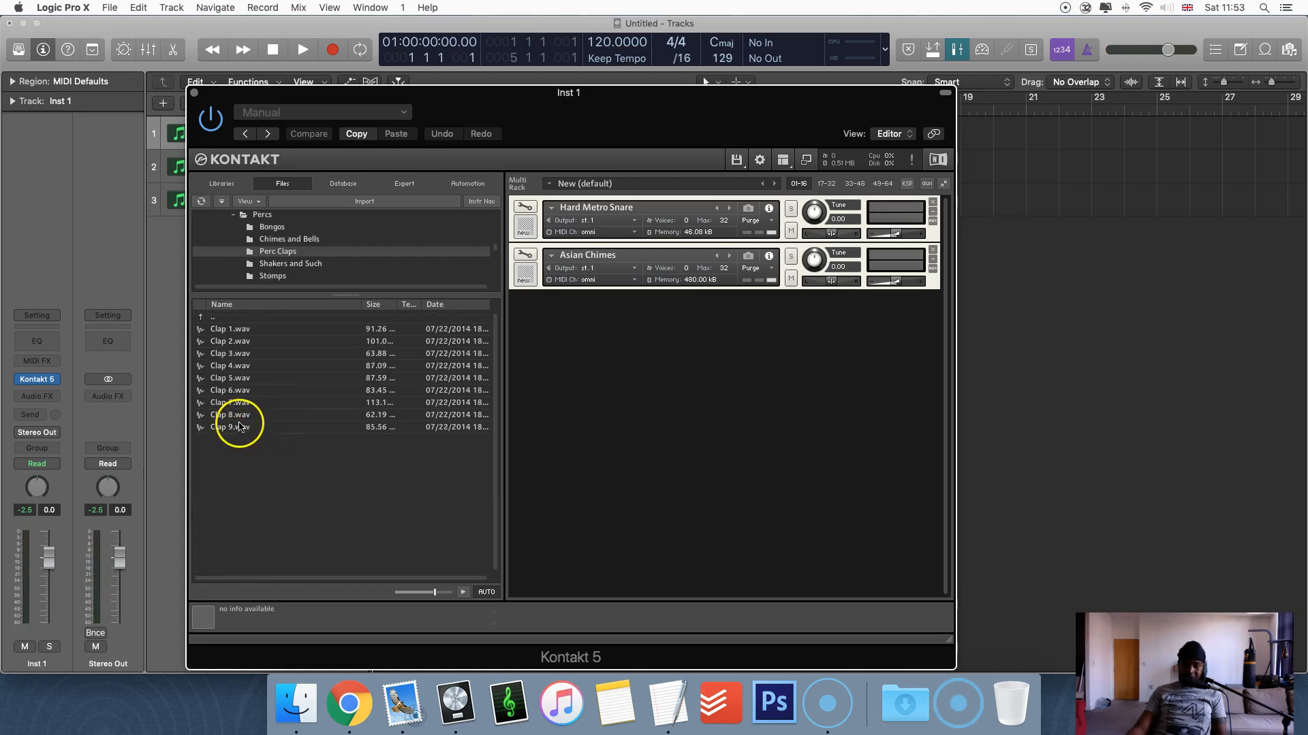
pyautogui.click(231, 416)
pyautogui.click(233, 380)
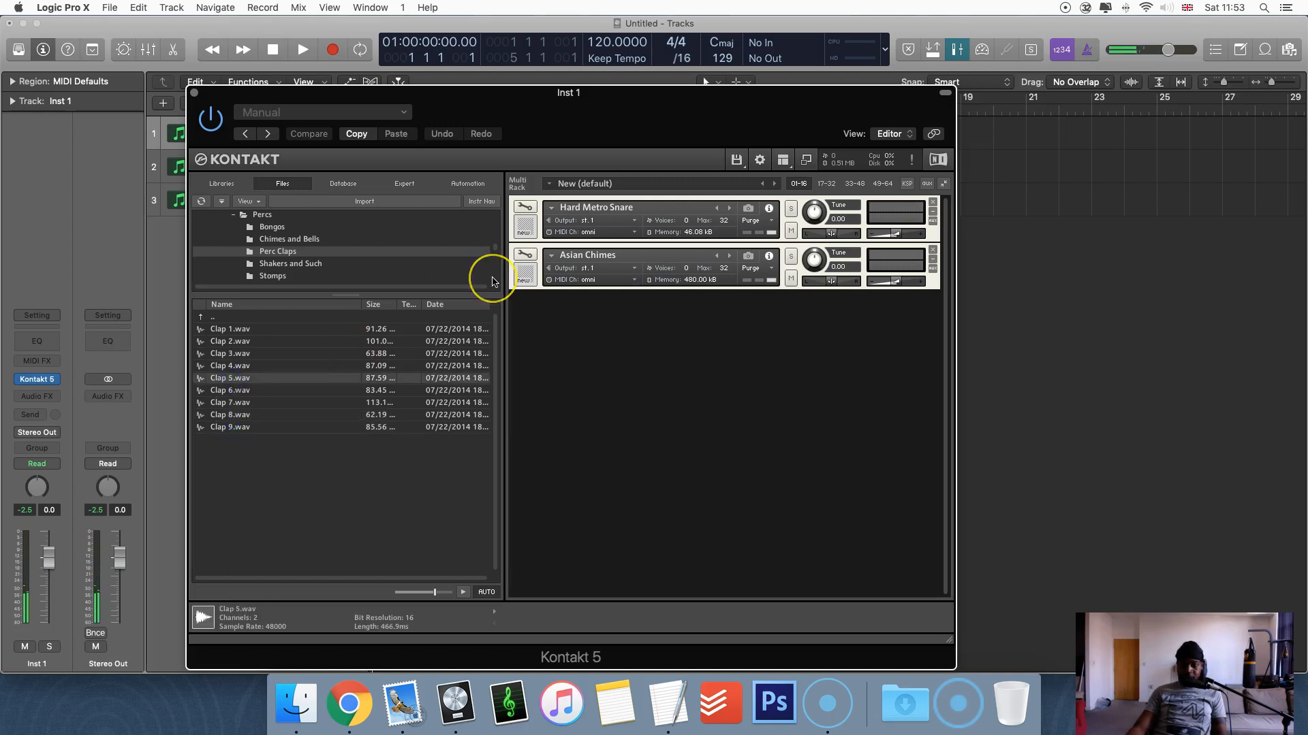
pyautogui.click(233, 392)
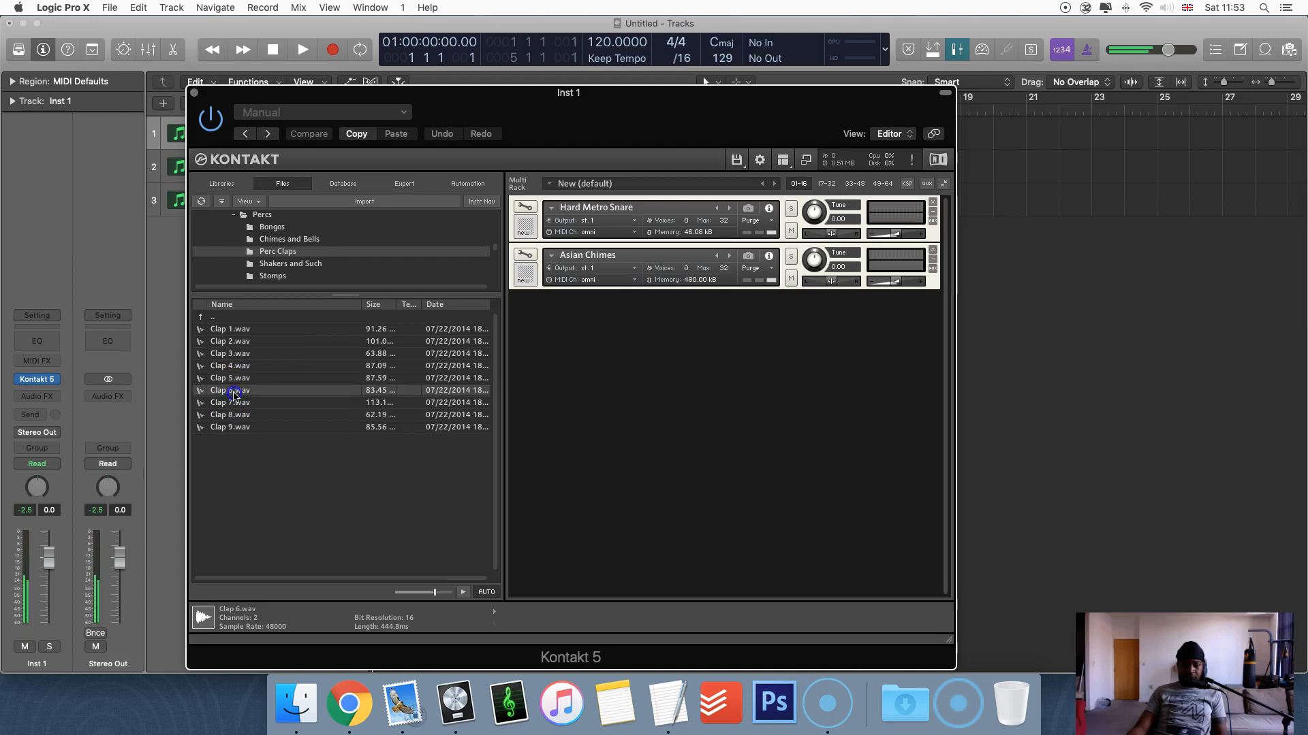
# - Load Clap 5.wav as a third instrument in the Kontakt rack and set its MIDI channel to omni
pyautogui.moveTo(231, 379); pyautogui.dragTo(617, 325)
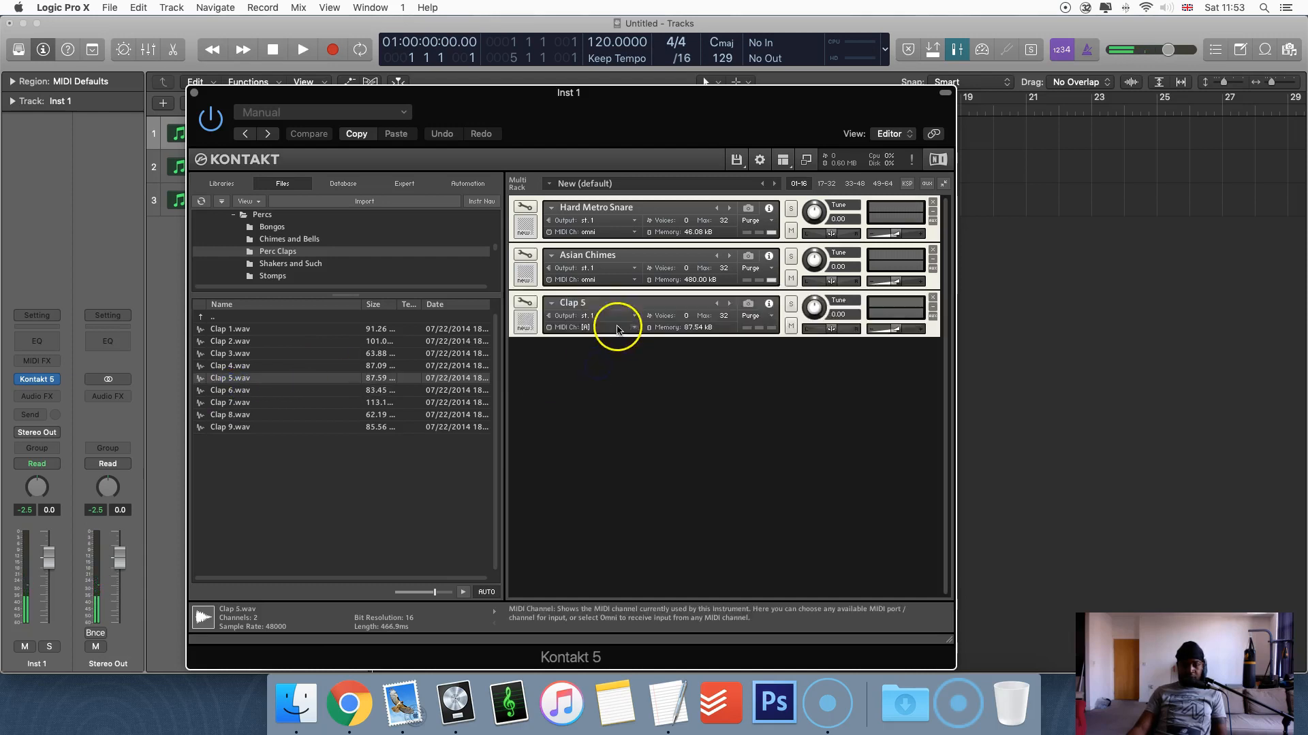
pyautogui.click(607, 331)
pyautogui.click(605, 338)
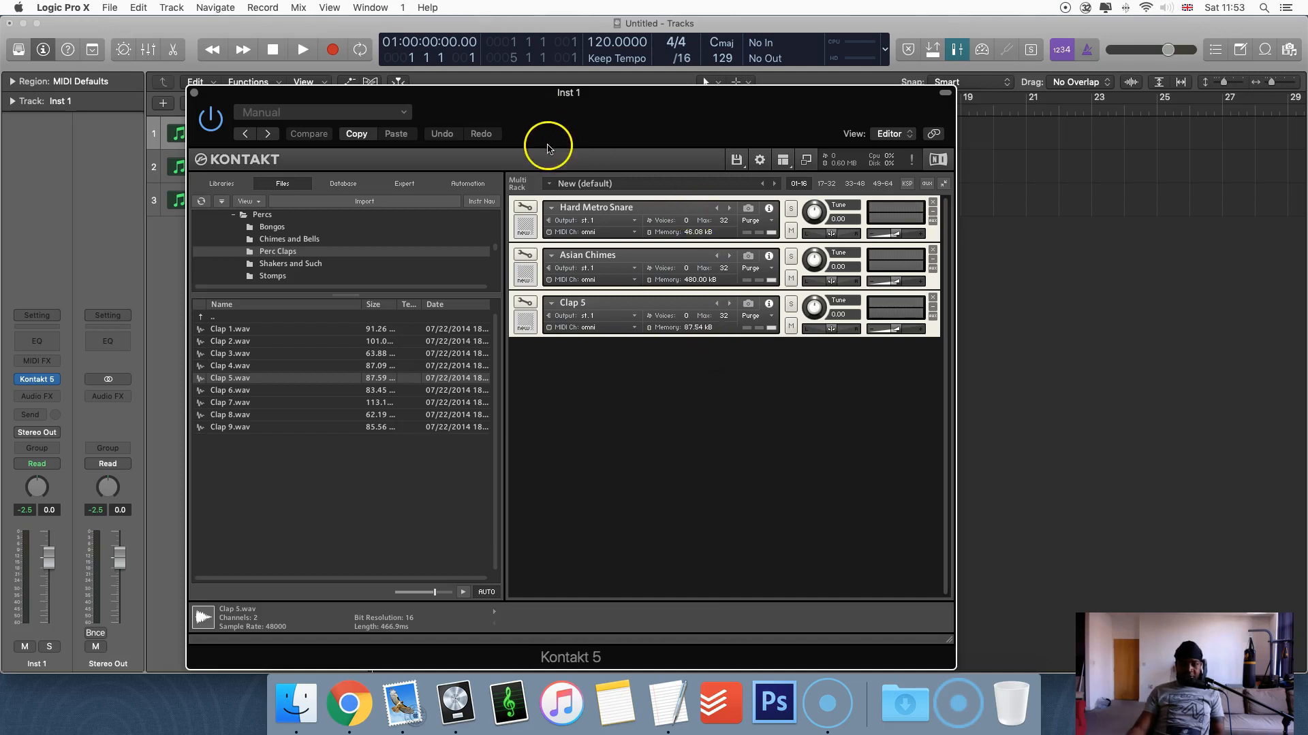
# - Insert a stereo Enveloper effect on the Inst 1 channel and place its window beside the track headers
pyautogui.moveTo(657, 112); pyautogui.dragTo(733, 43)
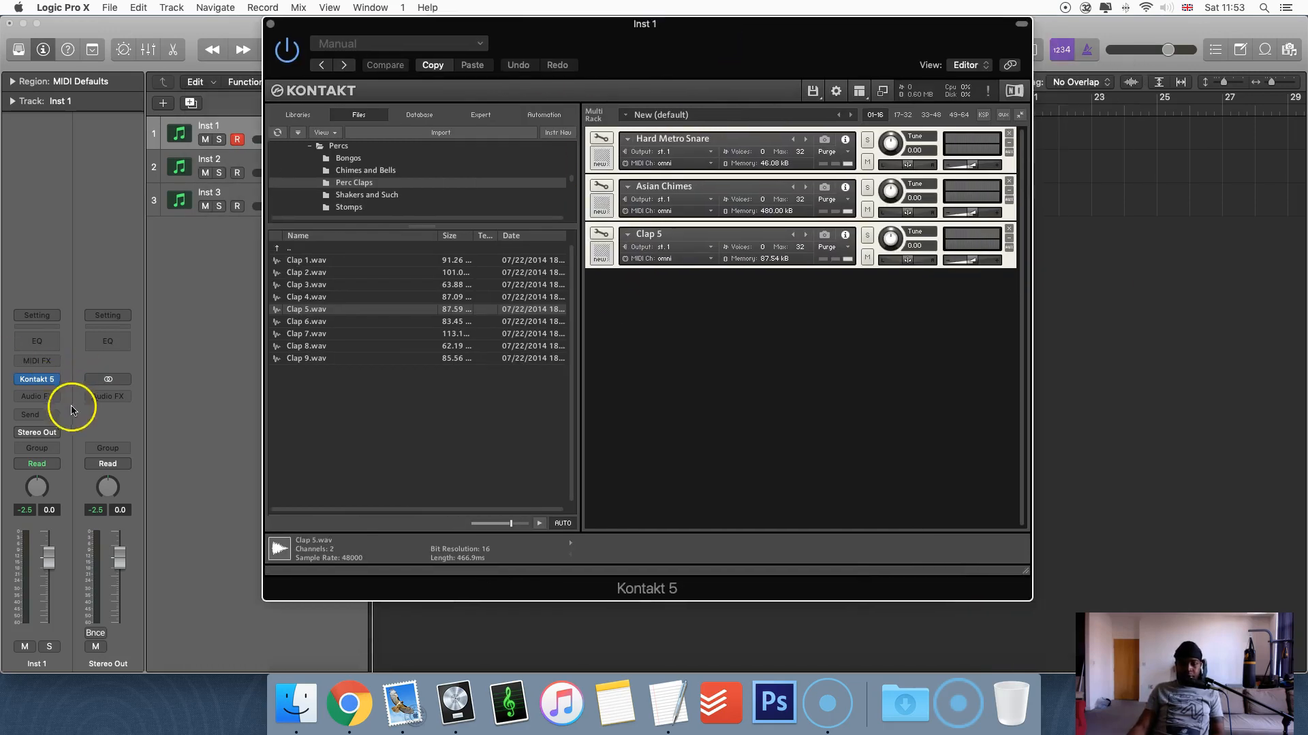
pyautogui.click(33, 395)
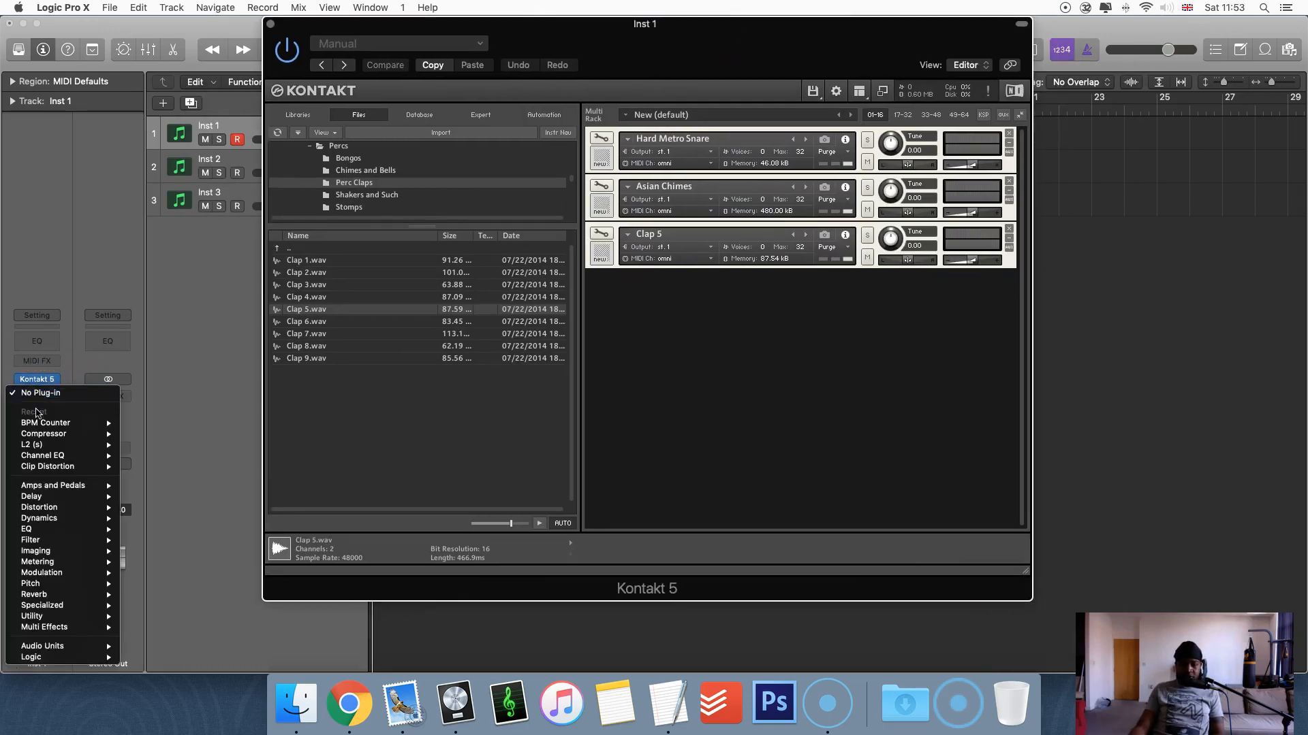
pyautogui.moveTo(59, 519)
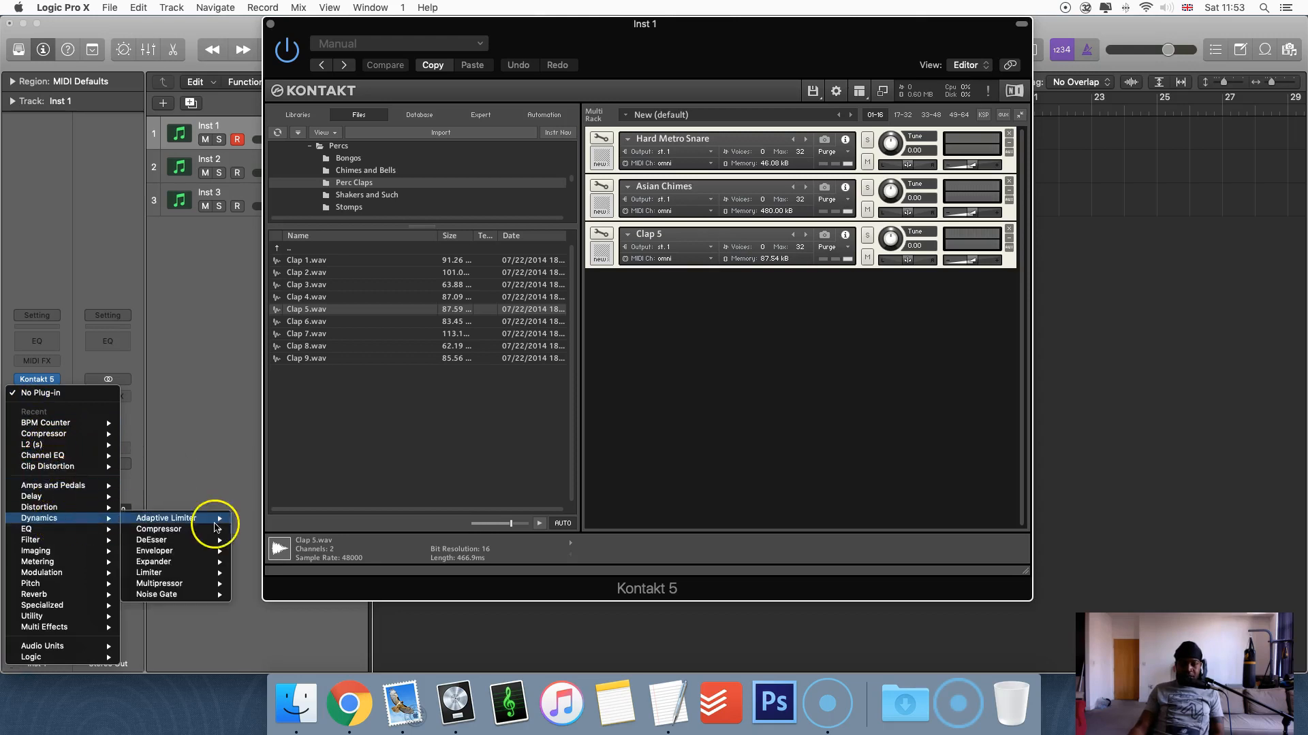
pyautogui.moveTo(189, 540)
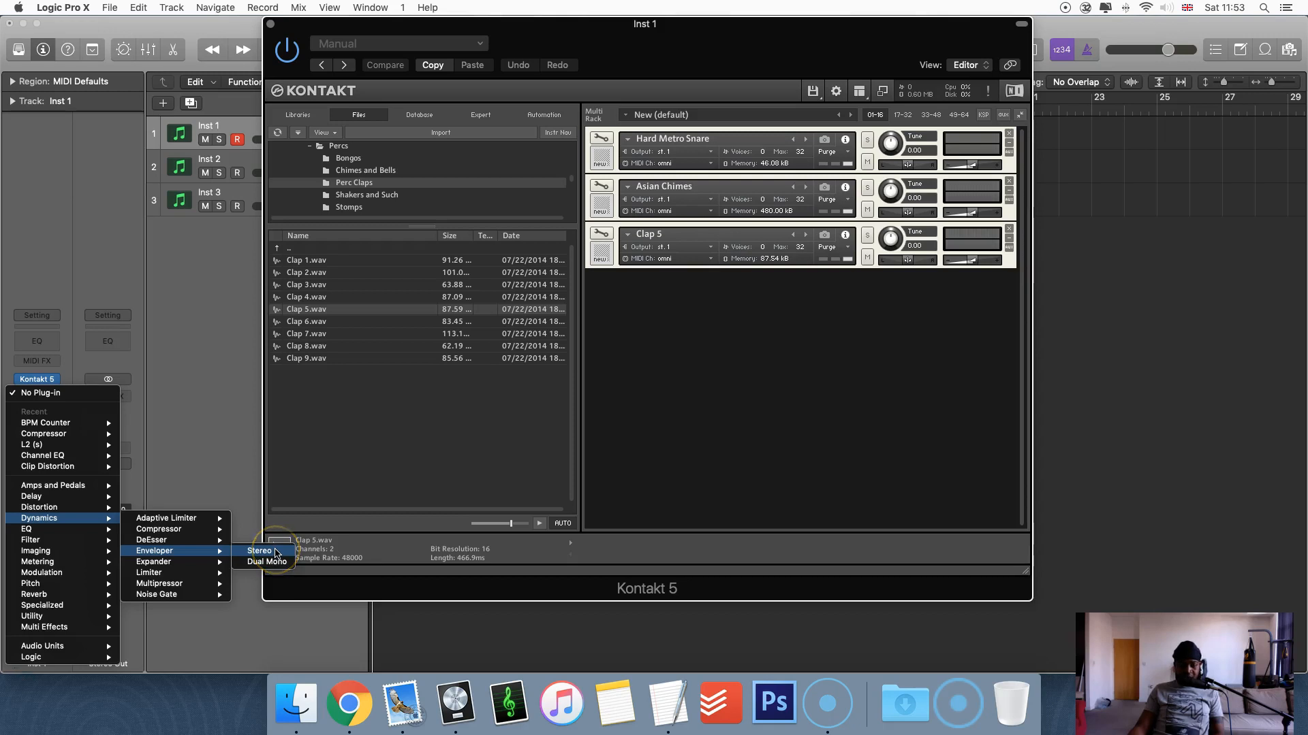
pyautogui.click(275, 551)
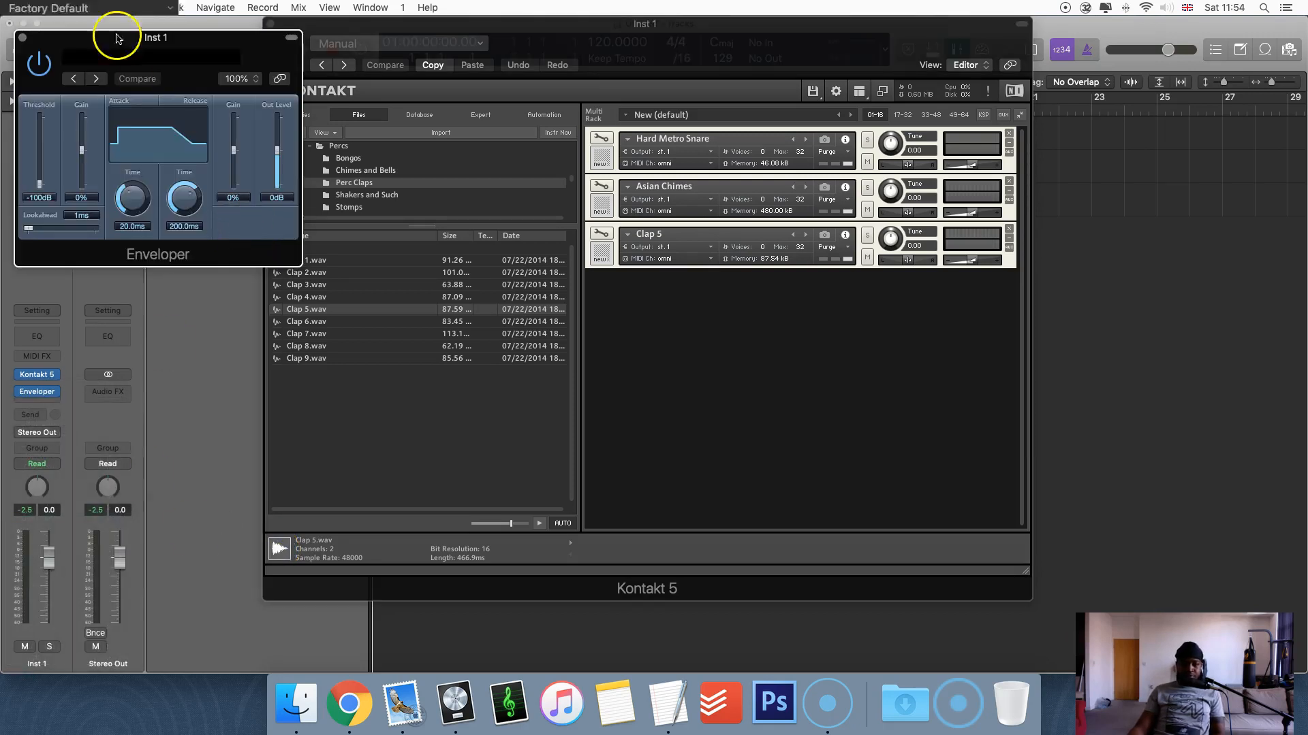
pyautogui.moveTo(136, 36); pyautogui.dragTo(322, 122)
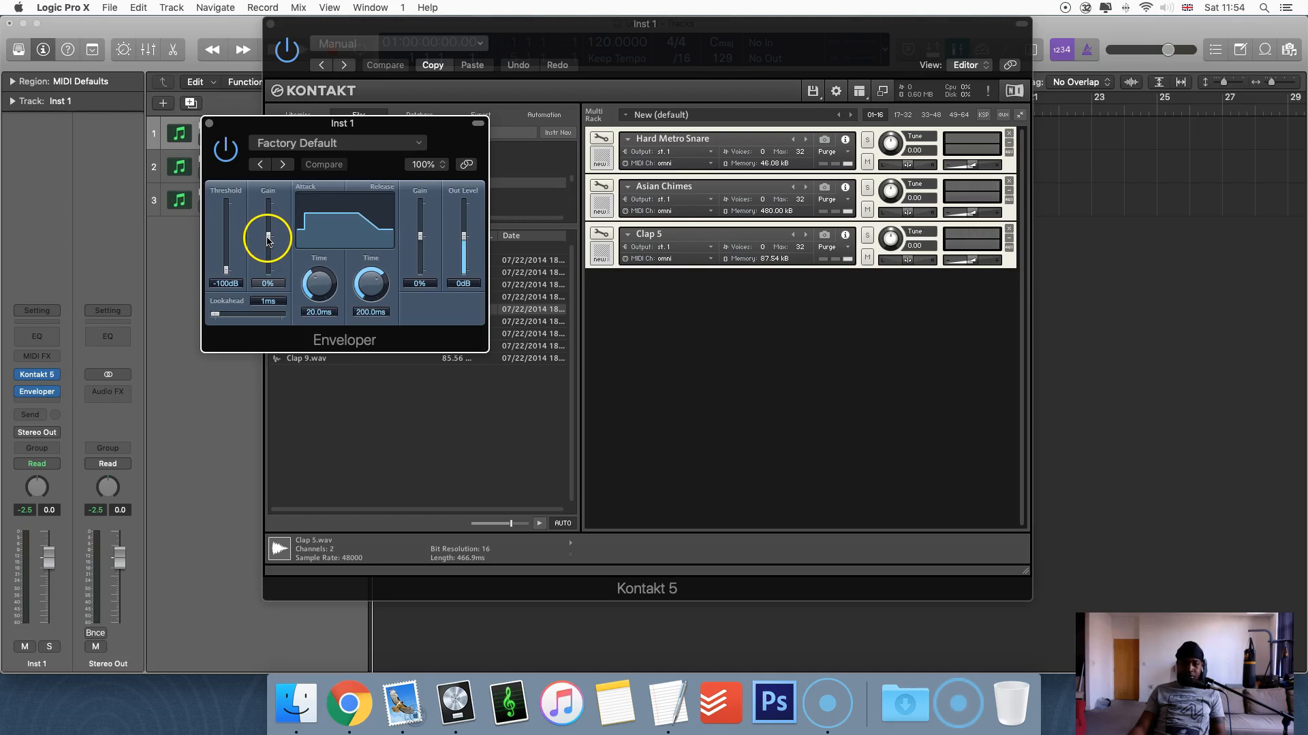
# - Set the Enveloper's release gain to -100% and its release time to 2000 ms
pyautogui.moveTo(363, 308); pyautogui.dragTo(374, 354)
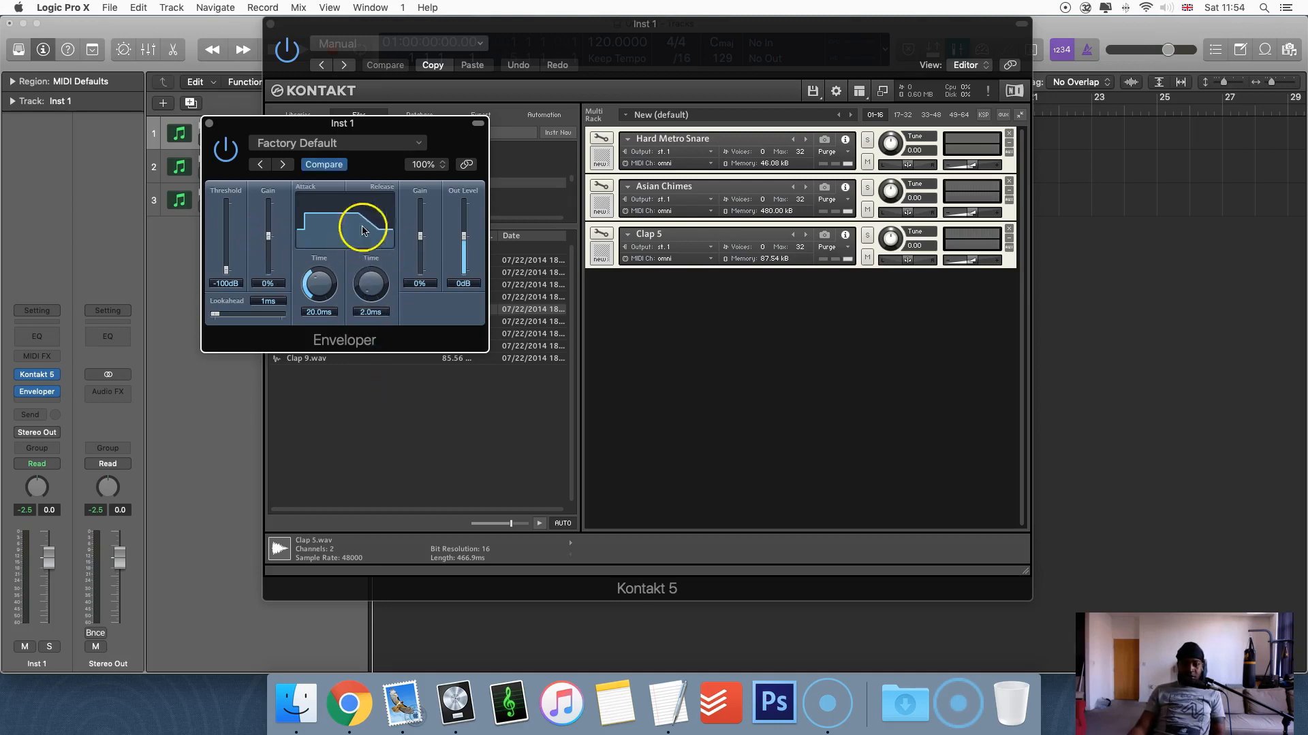
pyautogui.moveTo(418, 239); pyautogui.dragTo(365, 220)
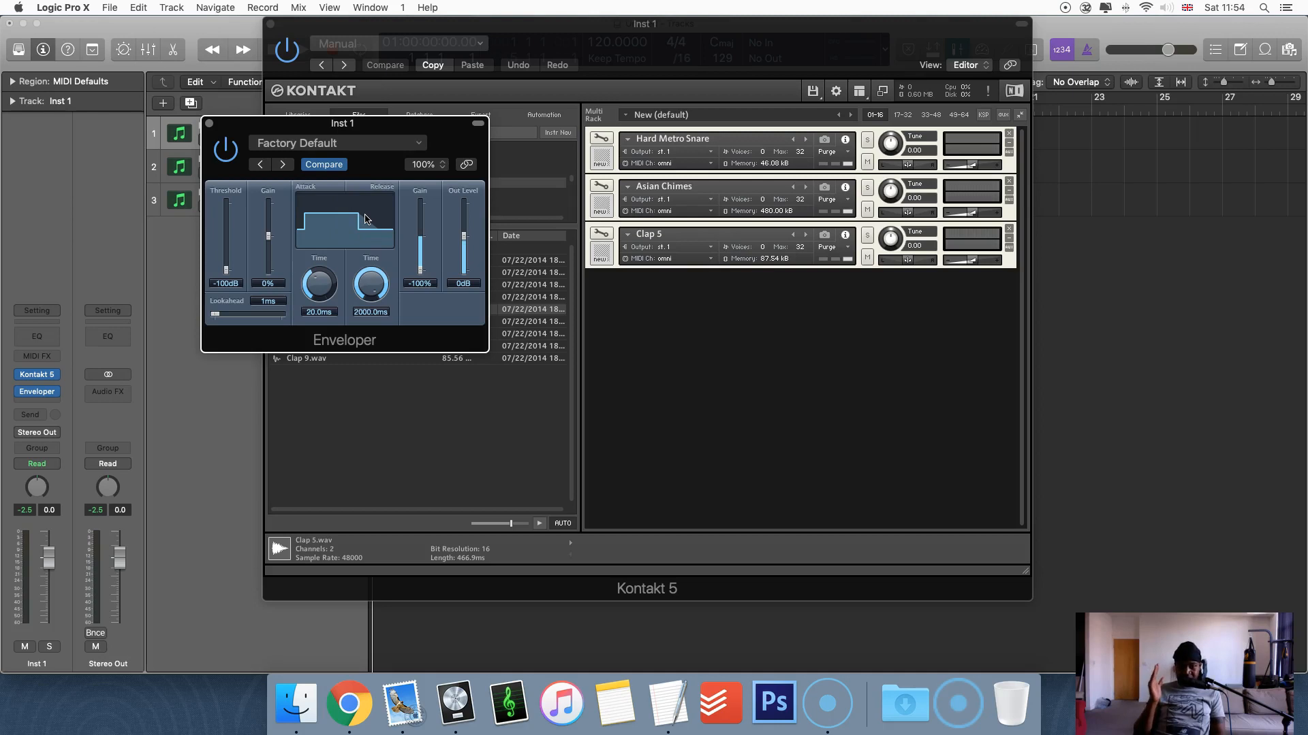
# - Set the Enveloper's attack gain to -100% and its attack time to 3 ms
pyautogui.moveTo(353, 248); pyautogui.dragTo(327, 340)
pyautogui.click(267, 243)
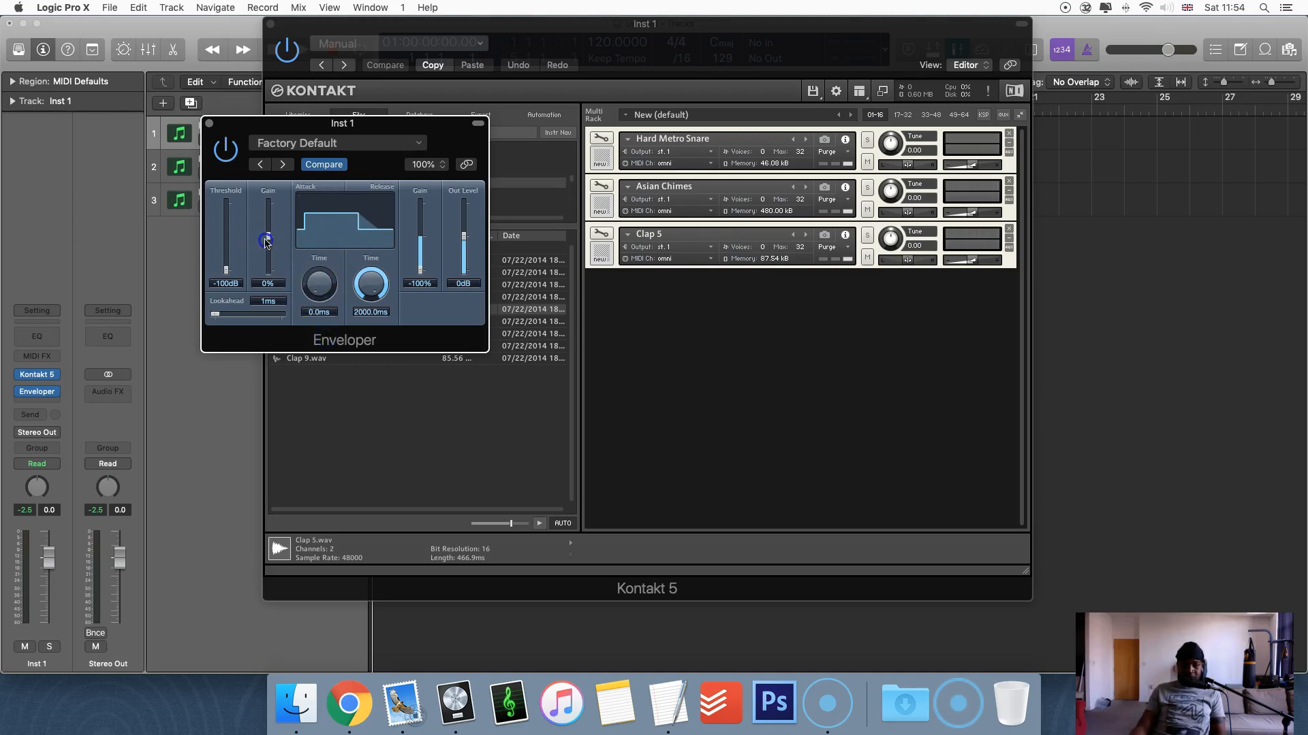
pyautogui.moveTo(270, 248); pyautogui.dragTo(270, 250)
pyautogui.moveTo(319, 279)
pyautogui.mouseDown()
pyautogui.moveTo(266, 249)
pyautogui.moveTo(311, 279)
pyautogui.moveTo(311, 296)
pyautogui.mouseUp()
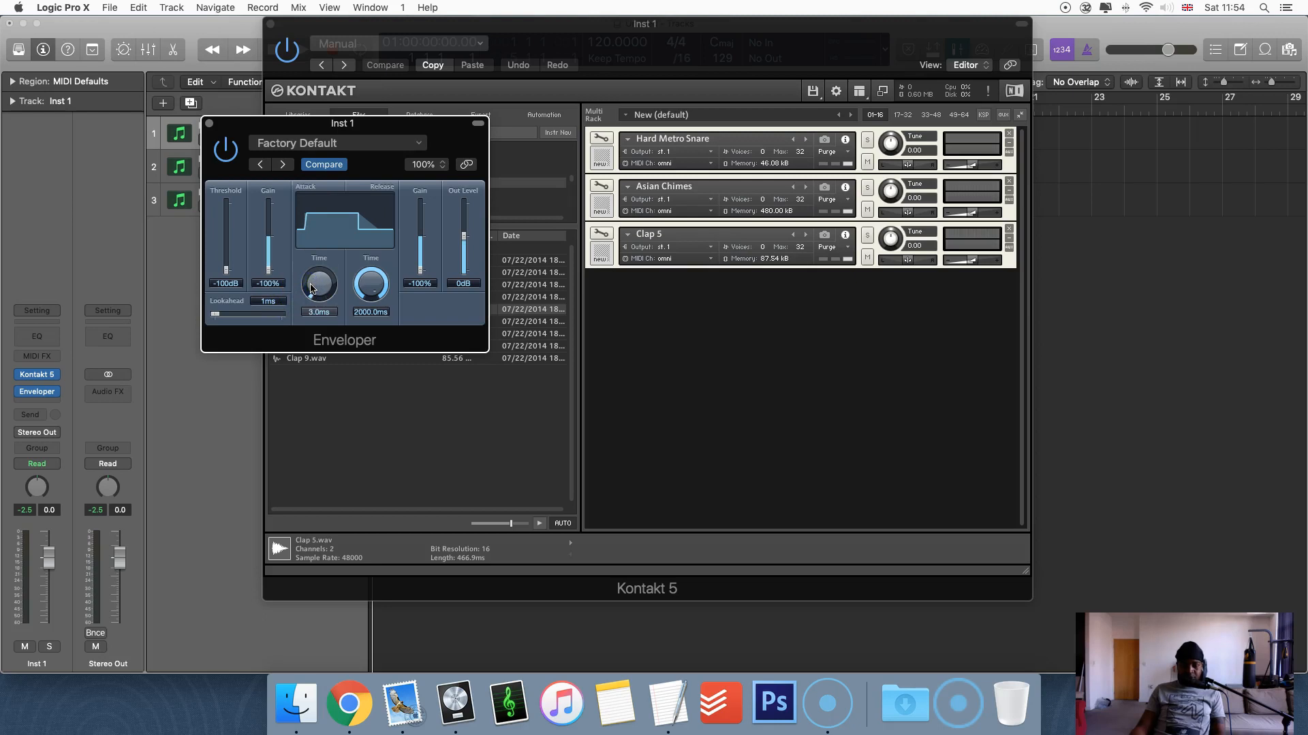
pyautogui.moveTo(310, 287); pyautogui.dragTo(326, 291)
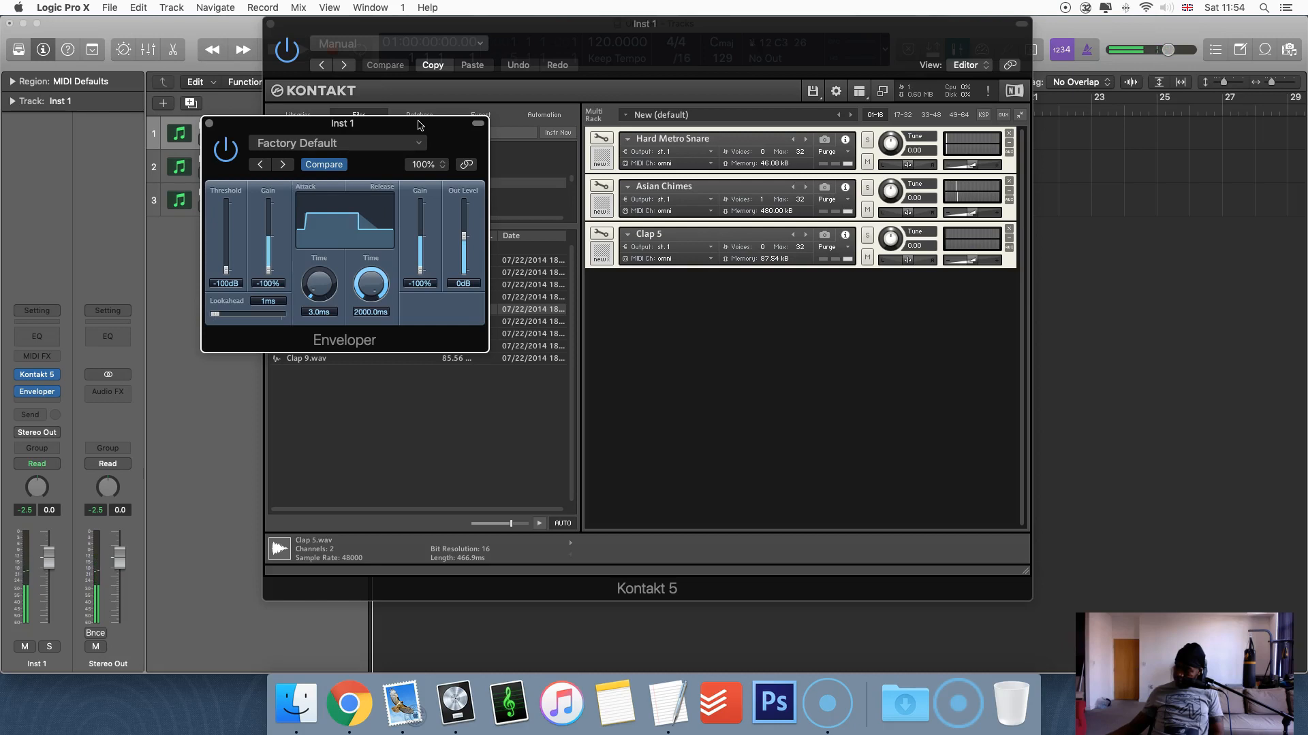
pyautogui.click(238, 158)
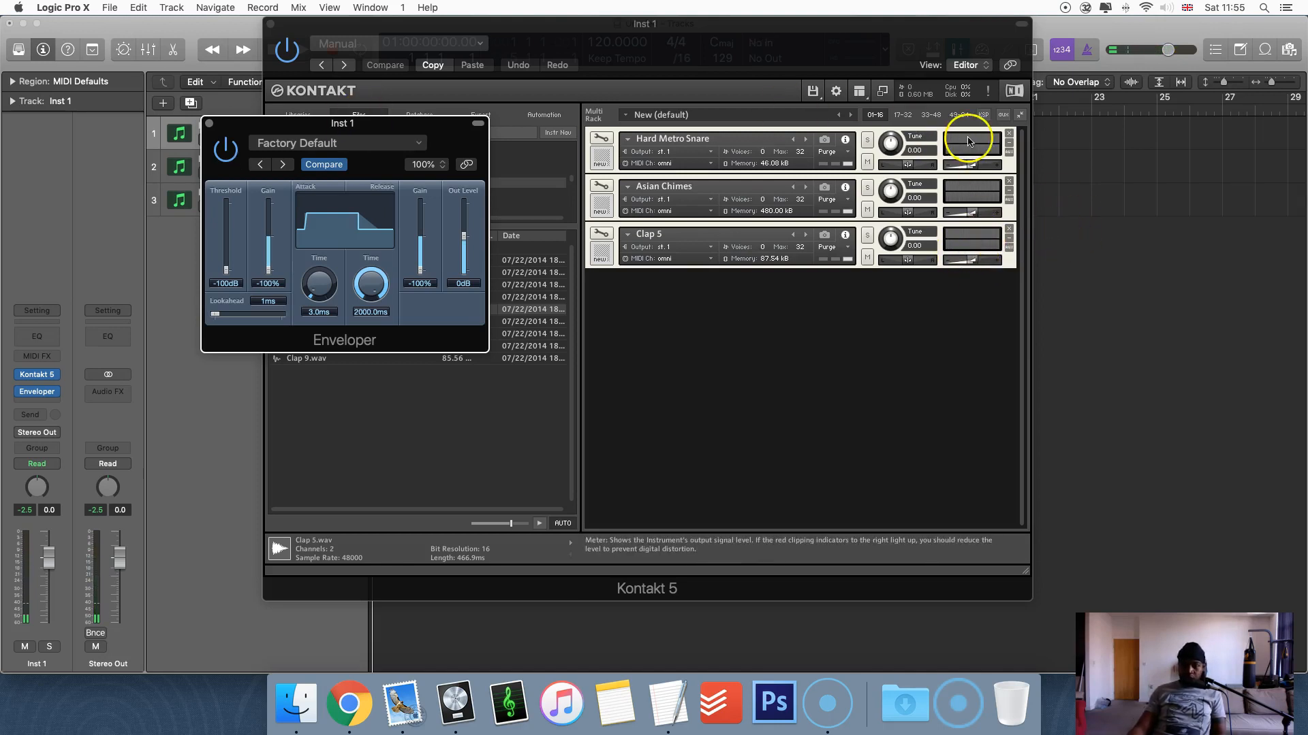
# - Balance the Kontakt rack levels by raising the Clap 5 and Hard Metro Snare volumes and lowering the Asian Chimes volume
pyautogui.moveTo(972, 264); pyautogui.dragTo(993, 264)
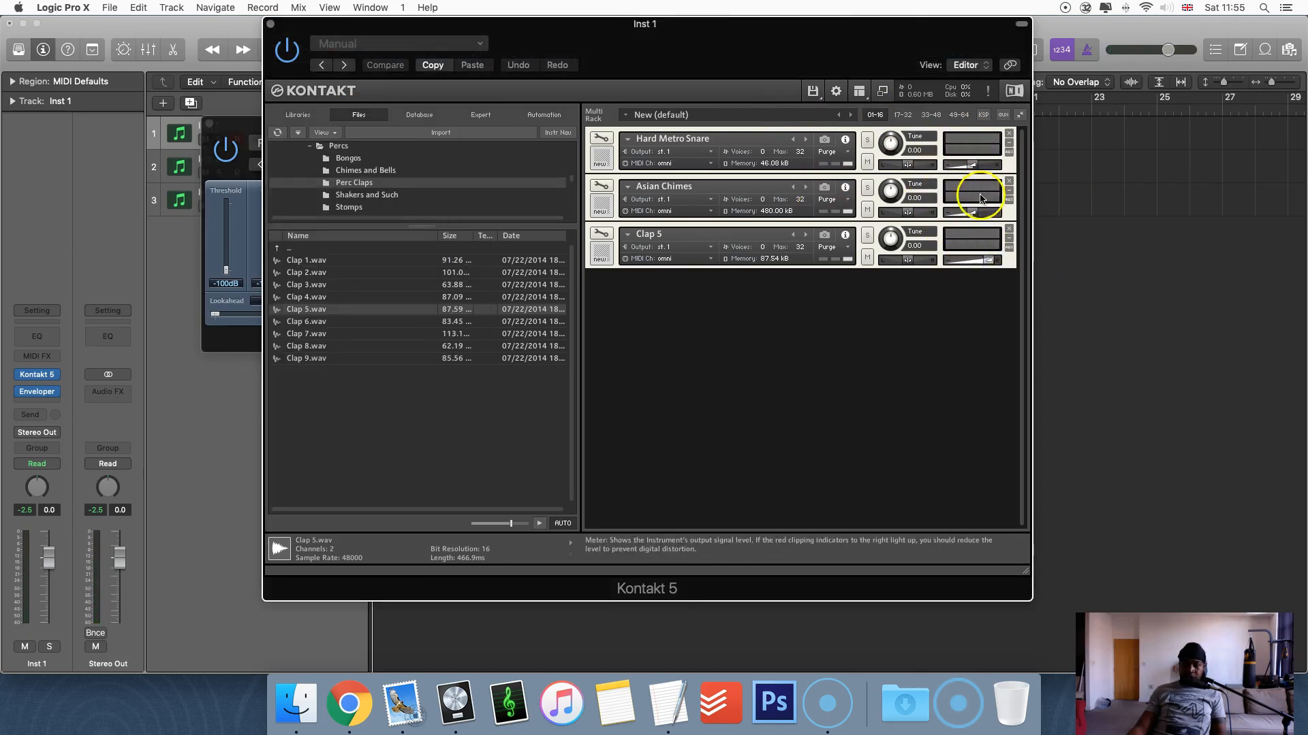
pyautogui.moveTo(974, 214); pyautogui.dragTo(964, 217)
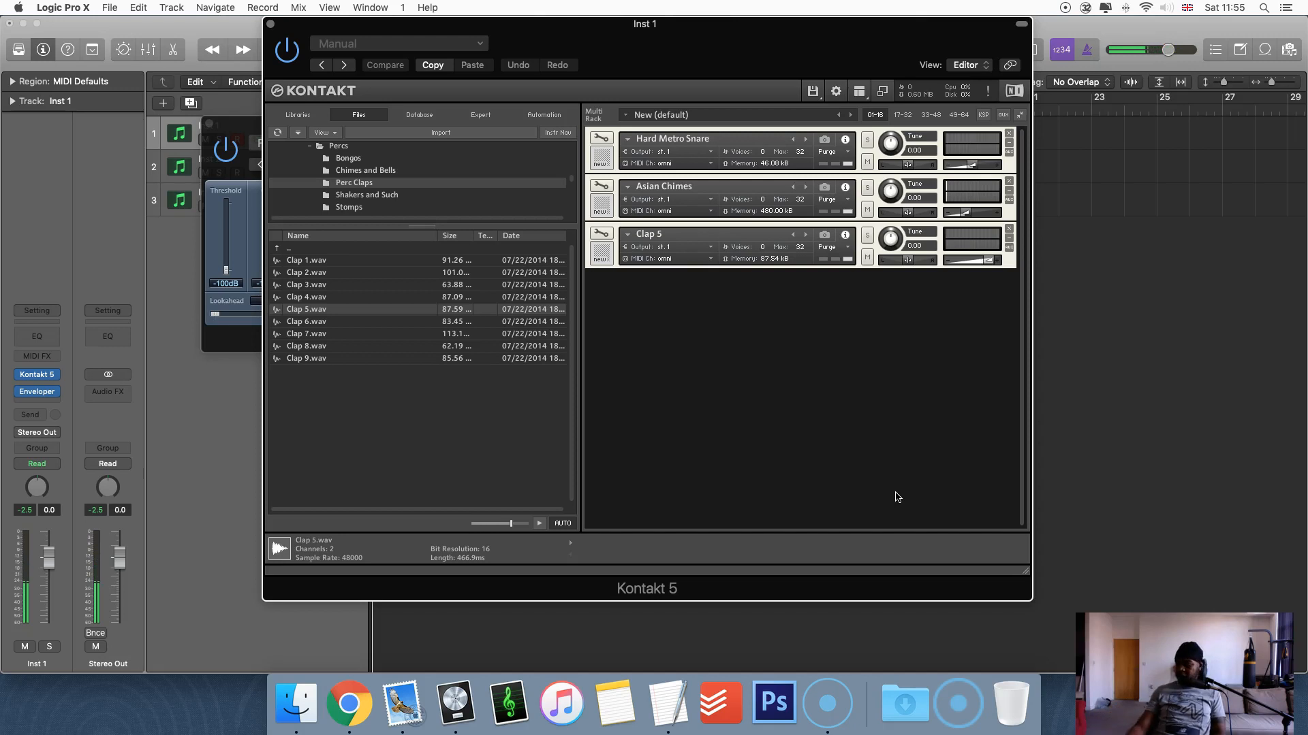
pyautogui.moveTo(980, 263); pyautogui.dragTo(980, 266)
pyautogui.moveTo(966, 215); pyautogui.dragTo(969, 215)
pyautogui.moveTo(972, 167); pyautogui.dragTo(979, 168)
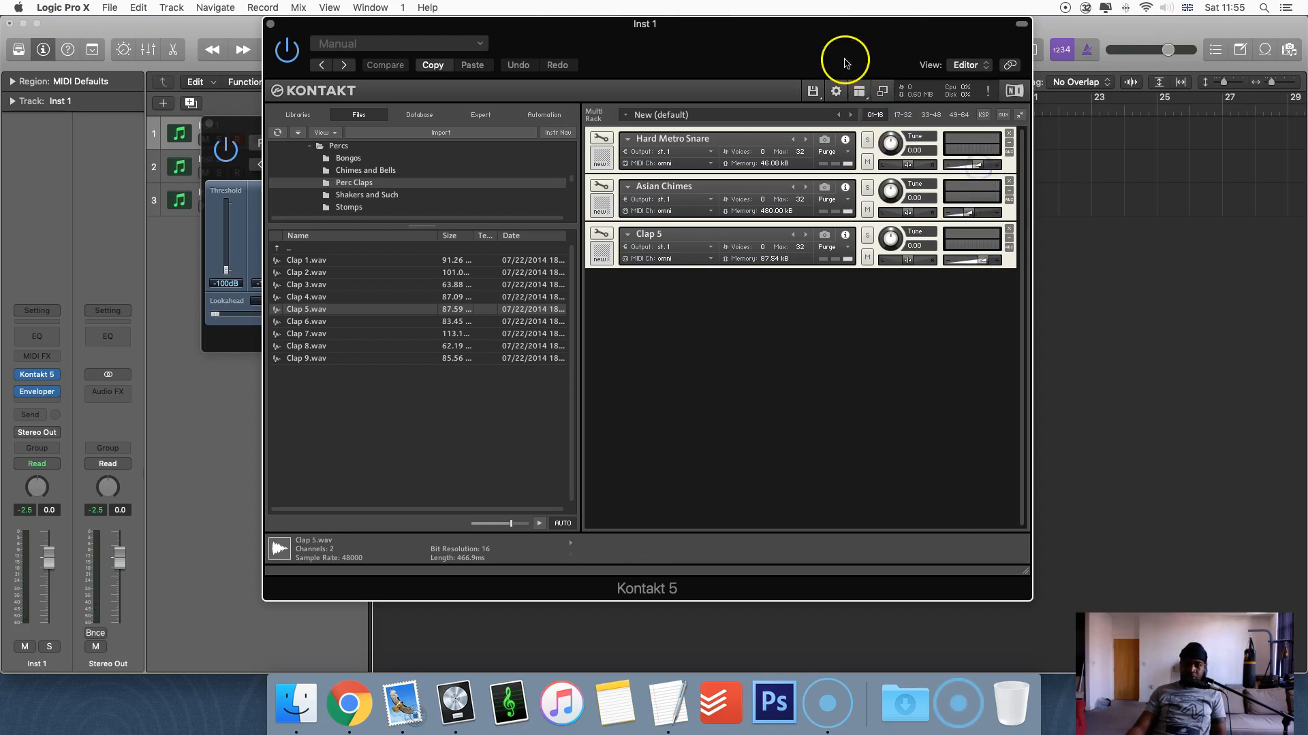
# - Reposition the Kontakt window, then slightly lower the Clap 5 volume and raise the Asian Chimes volume
pyautogui.moveTo(847, 60); pyautogui.dragTo(836, 327)
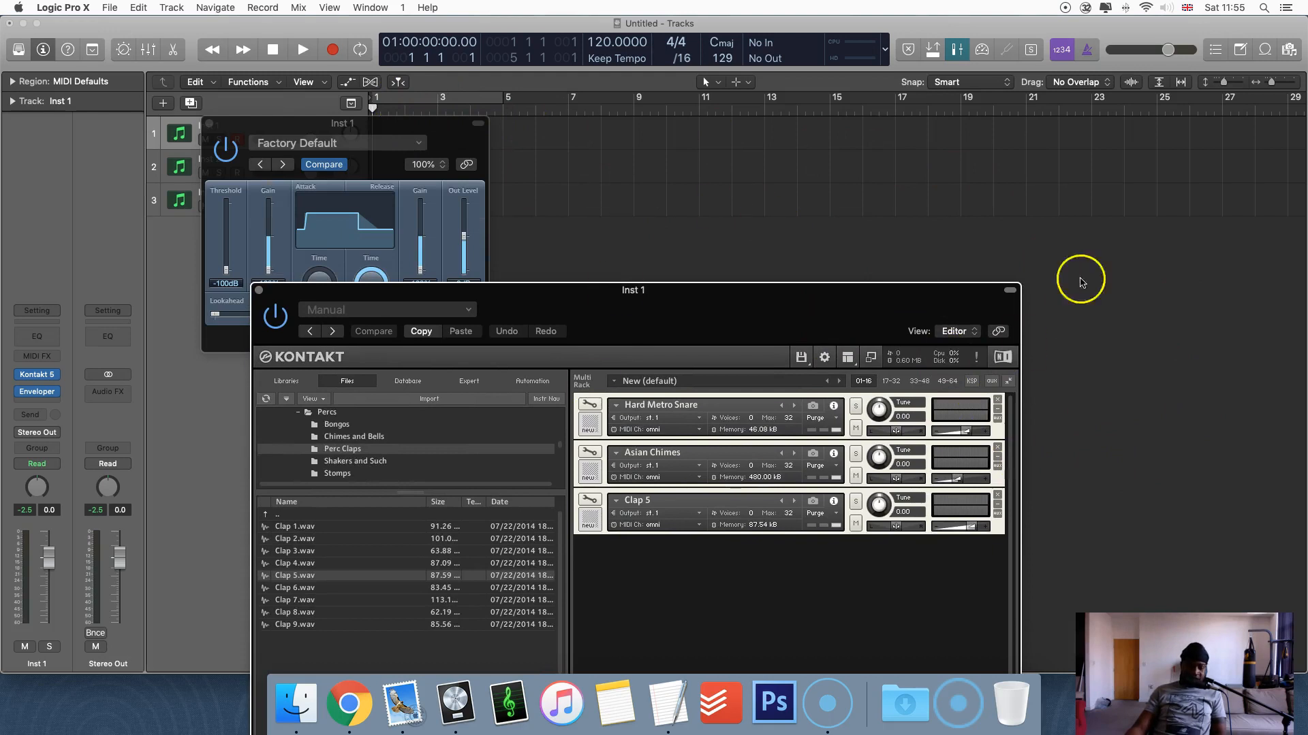
pyautogui.moveTo(773, 325); pyautogui.dragTo(743, 89)
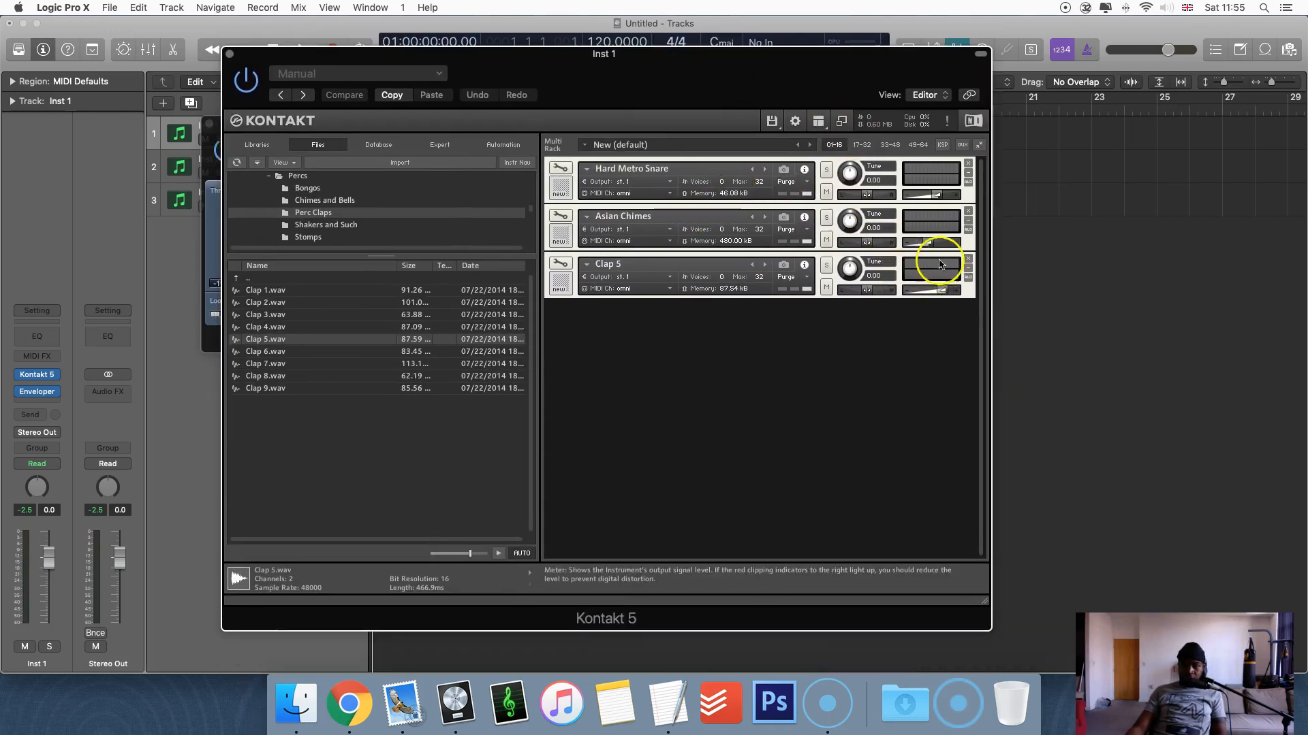
pyautogui.moveTo(945, 294); pyautogui.dragTo(938, 293)
pyautogui.moveTo(929, 243); pyautogui.dragTo(938, 243)
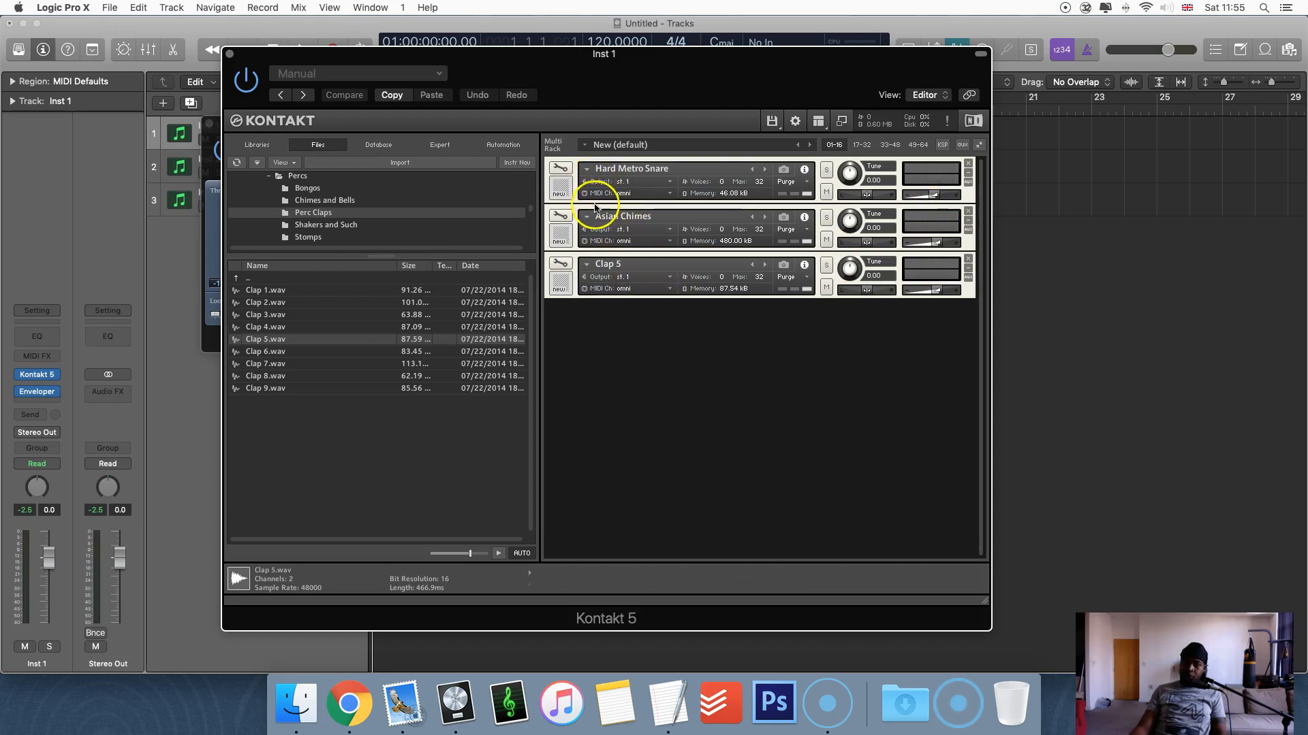
# - Open Asian Chimes for editing and set its volume envelope attack to 441.9 ms
pyautogui.click(562, 219)
pyautogui.scroll(-3, 637, 283)
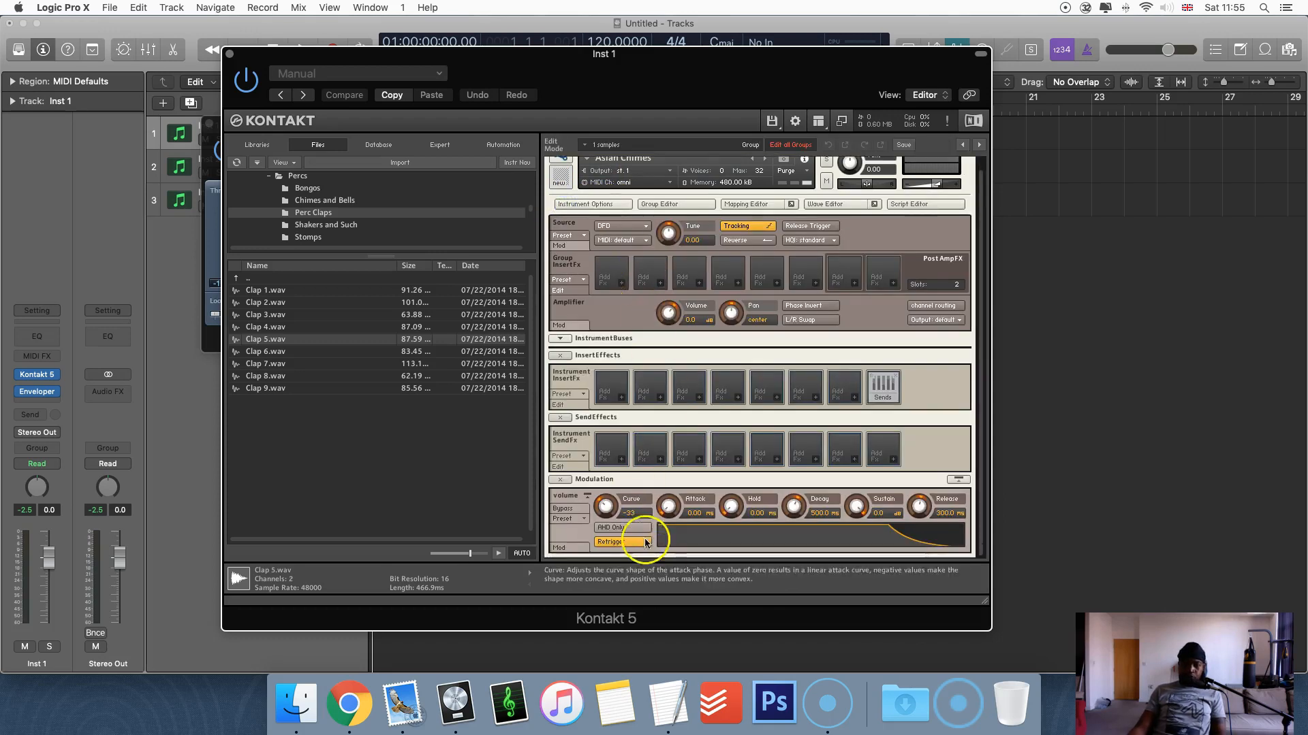
pyautogui.click(651, 204)
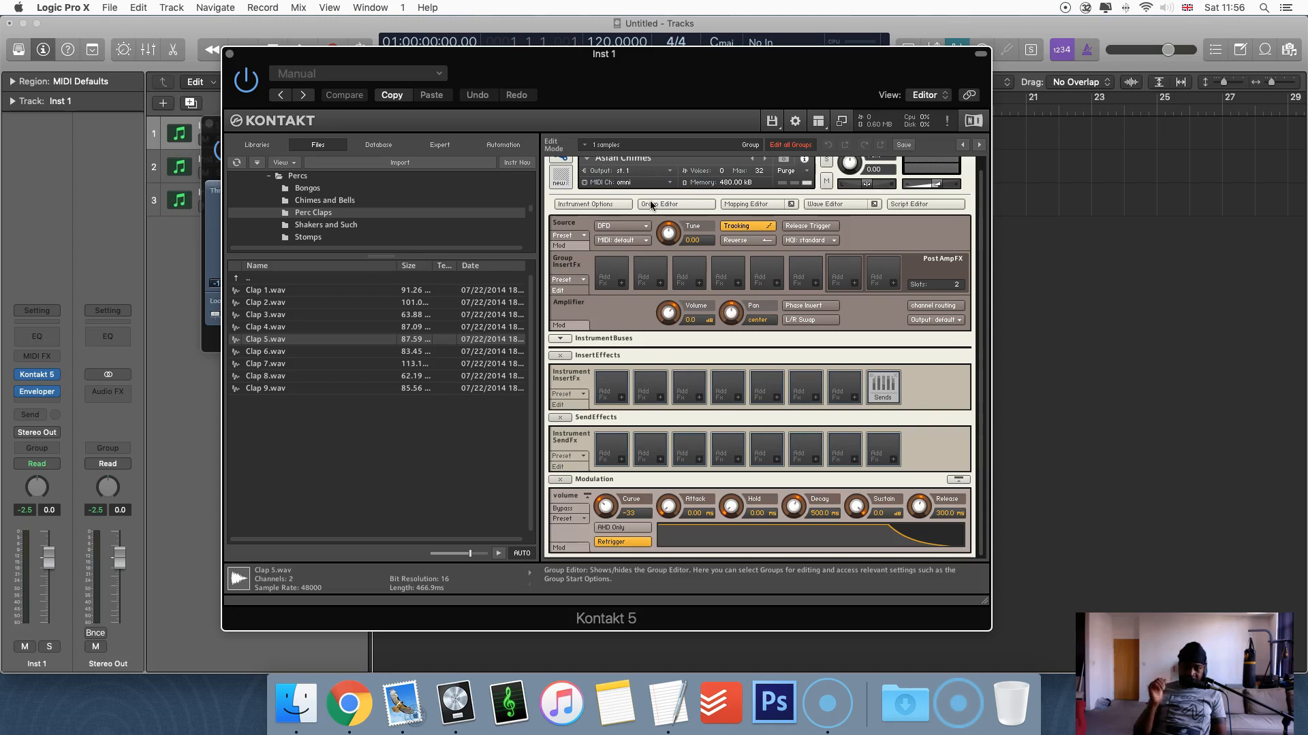
pyautogui.scroll(1, 705, 354)
pyautogui.scroll(-1, 705, 354)
pyautogui.scroll(1, 651, 523)
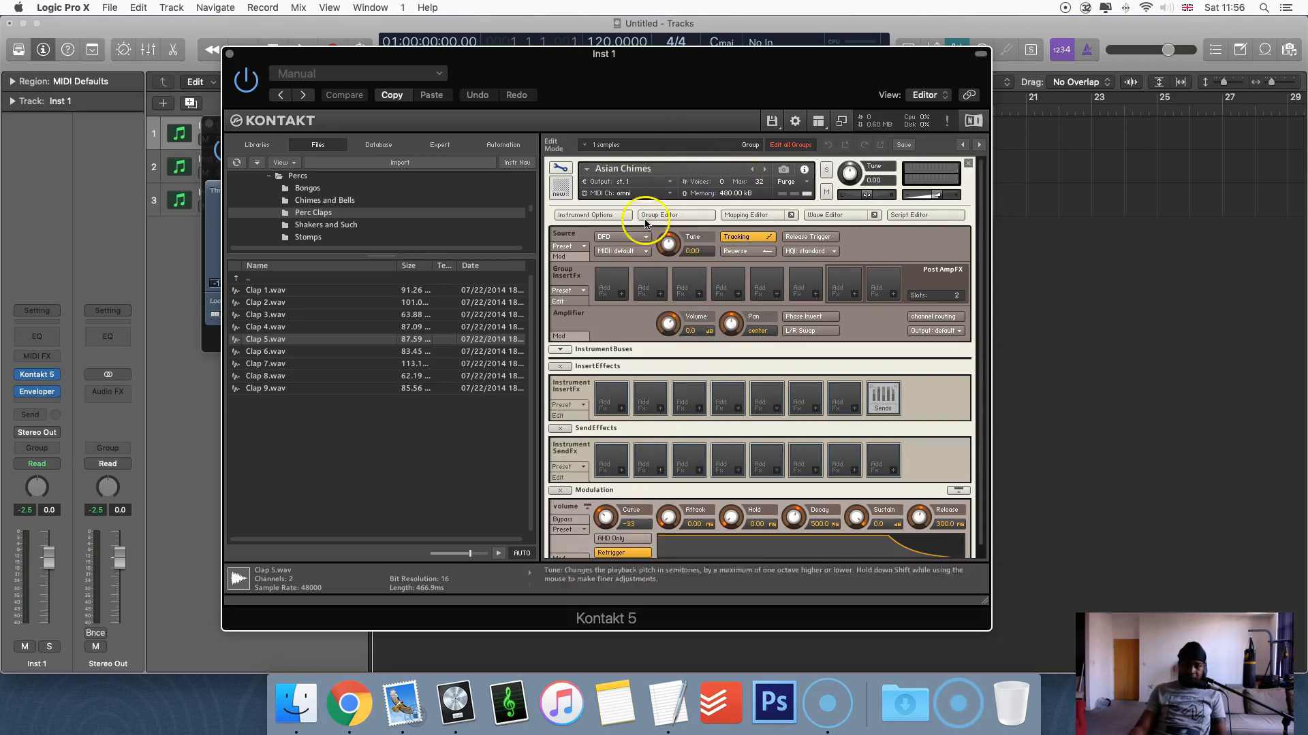
pyautogui.scroll(-1, 627, 477)
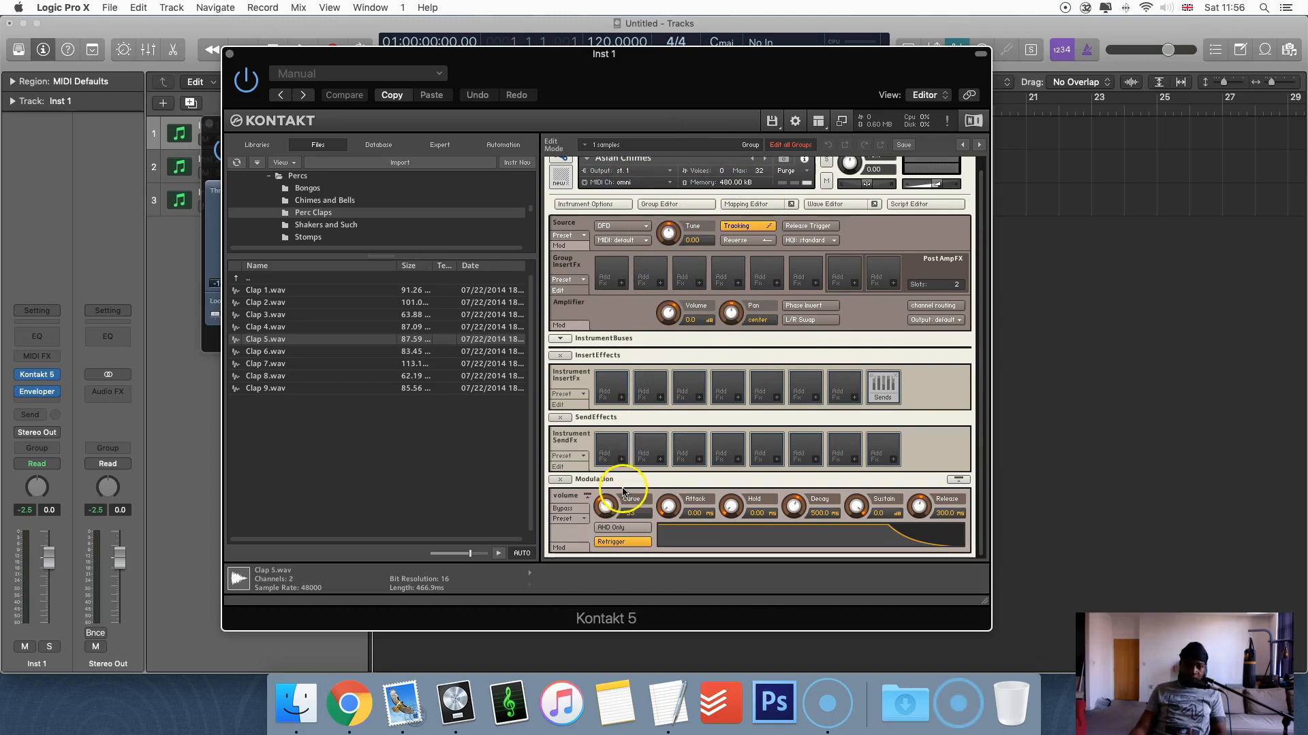
pyautogui.moveTo(667, 511); pyautogui.dragTo(672, 504)
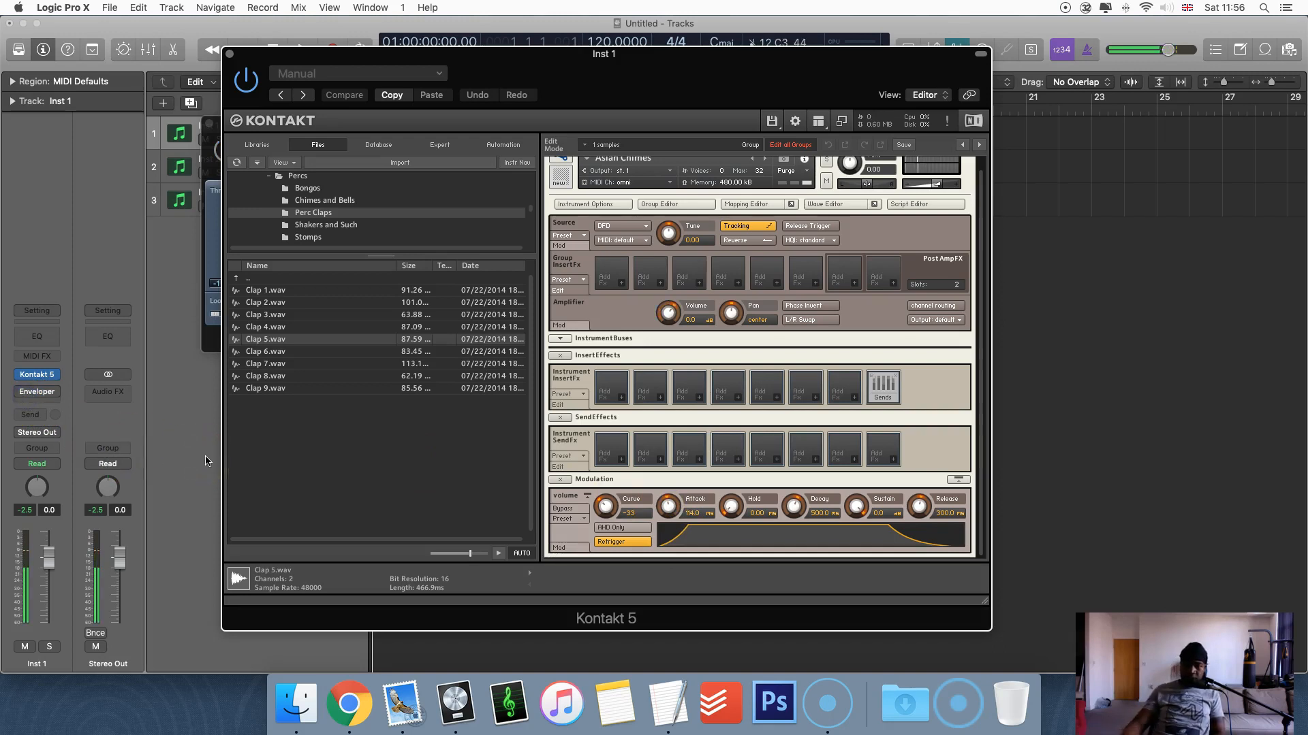
pyautogui.moveTo(670, 504); pyautogui.dragTo(669, 492)
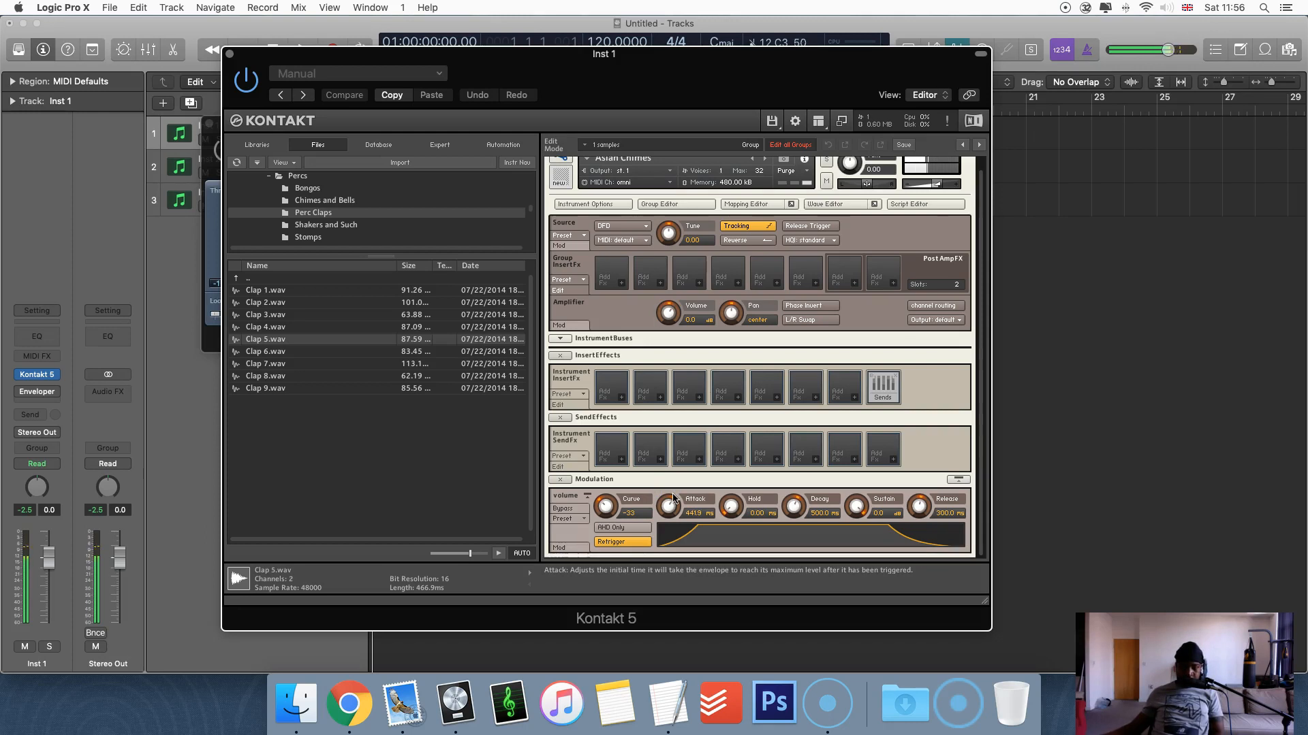
# - Shorten the Asian Chimes volume envelope release to about 28 ms and return to the multi rack
pyautogui.moveTo(923, 512); pyautogui.dragTo(920, 543)
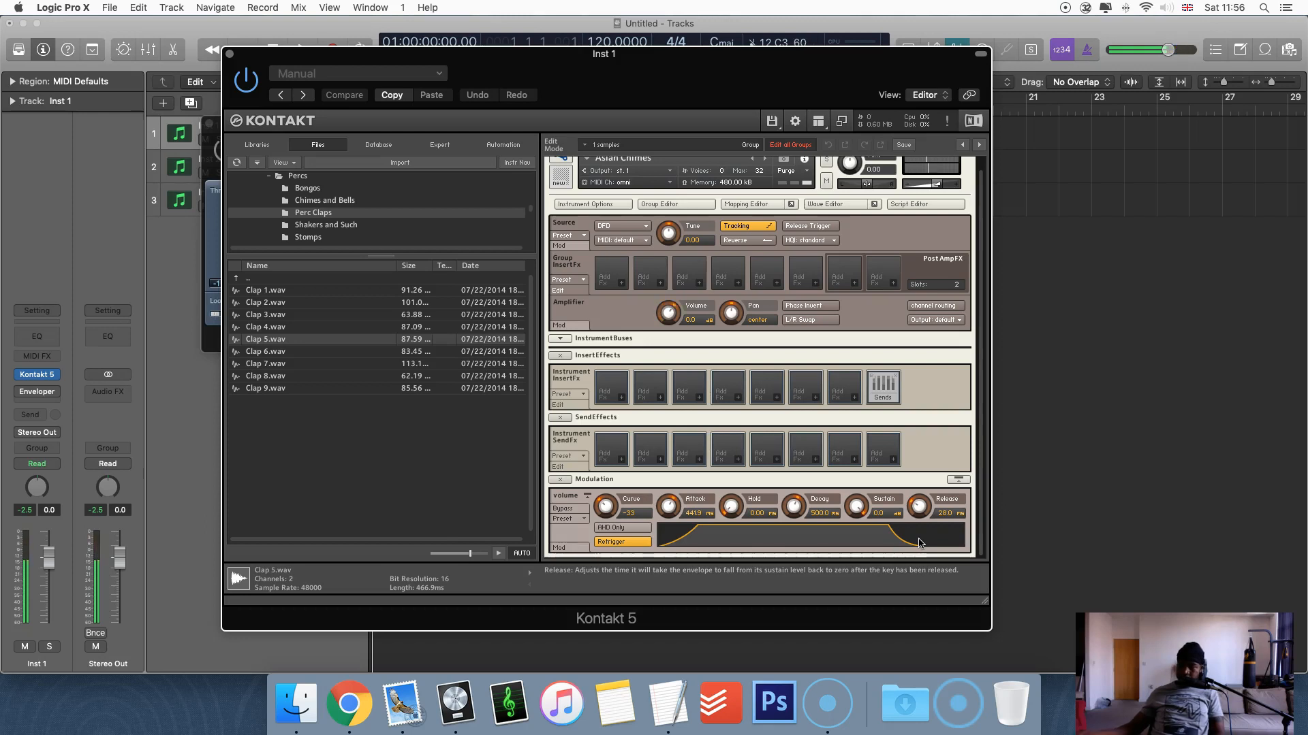
pyautogui.scroll(1, 850, 341)
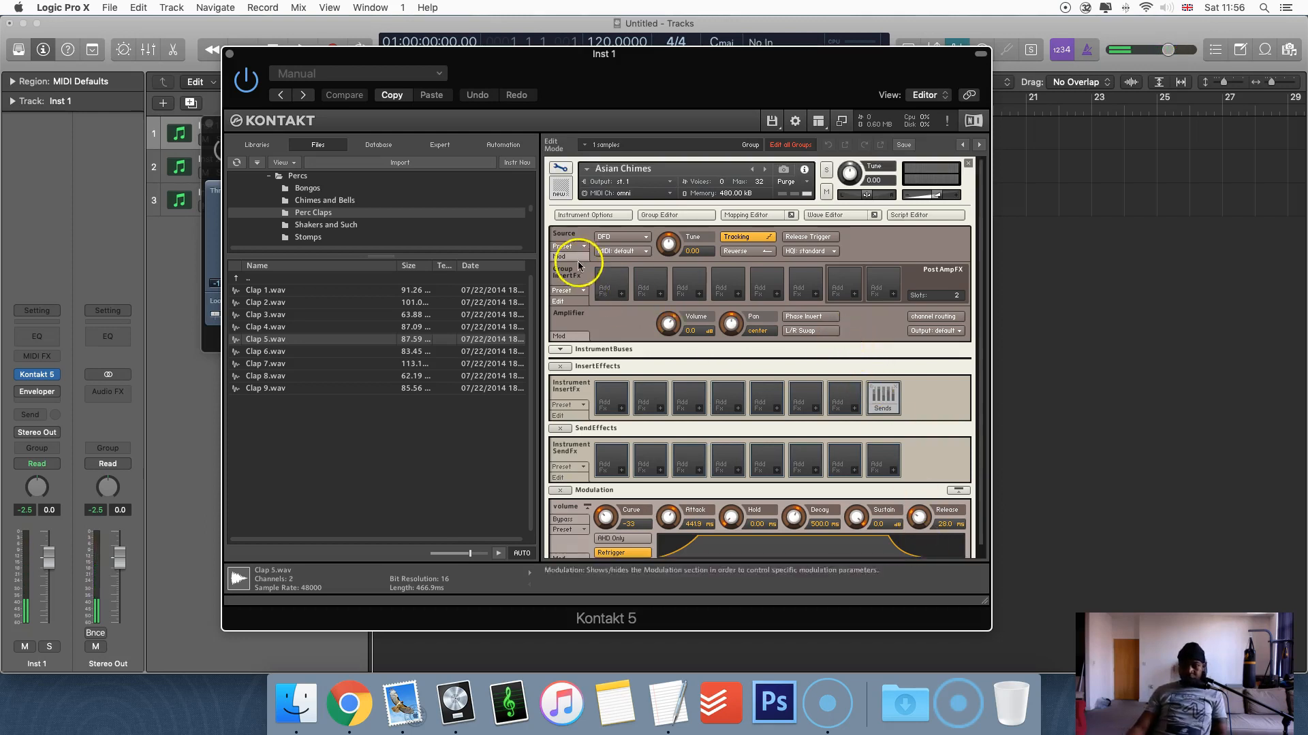
pyautogui.click(564, 172)
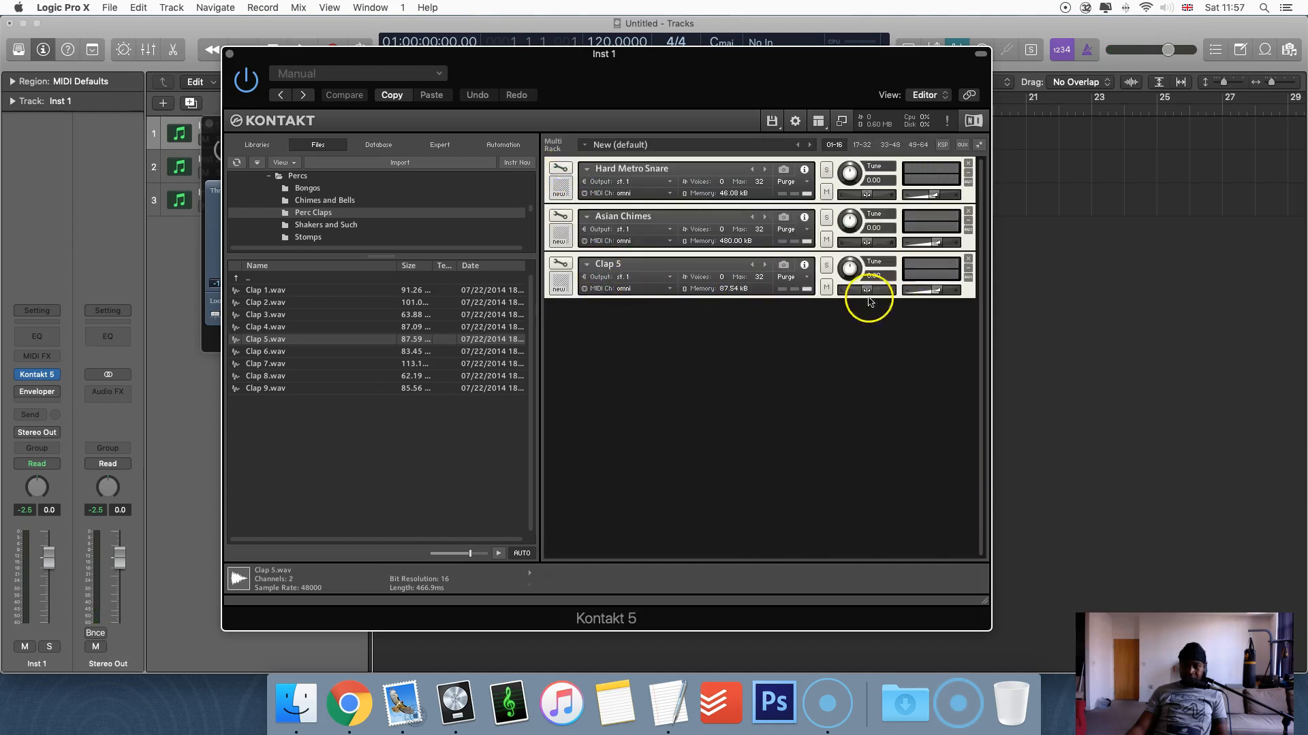
# - Set the Hard Metro Snare volume envelope attack to 12.2 ms and return to the multi rack
pyautogui.click(560, 169)
pyautogui.scroll(-1, 670, 476)
pyautogui.moveTo(668, 505); pyautogui.dragTo(666, 479)
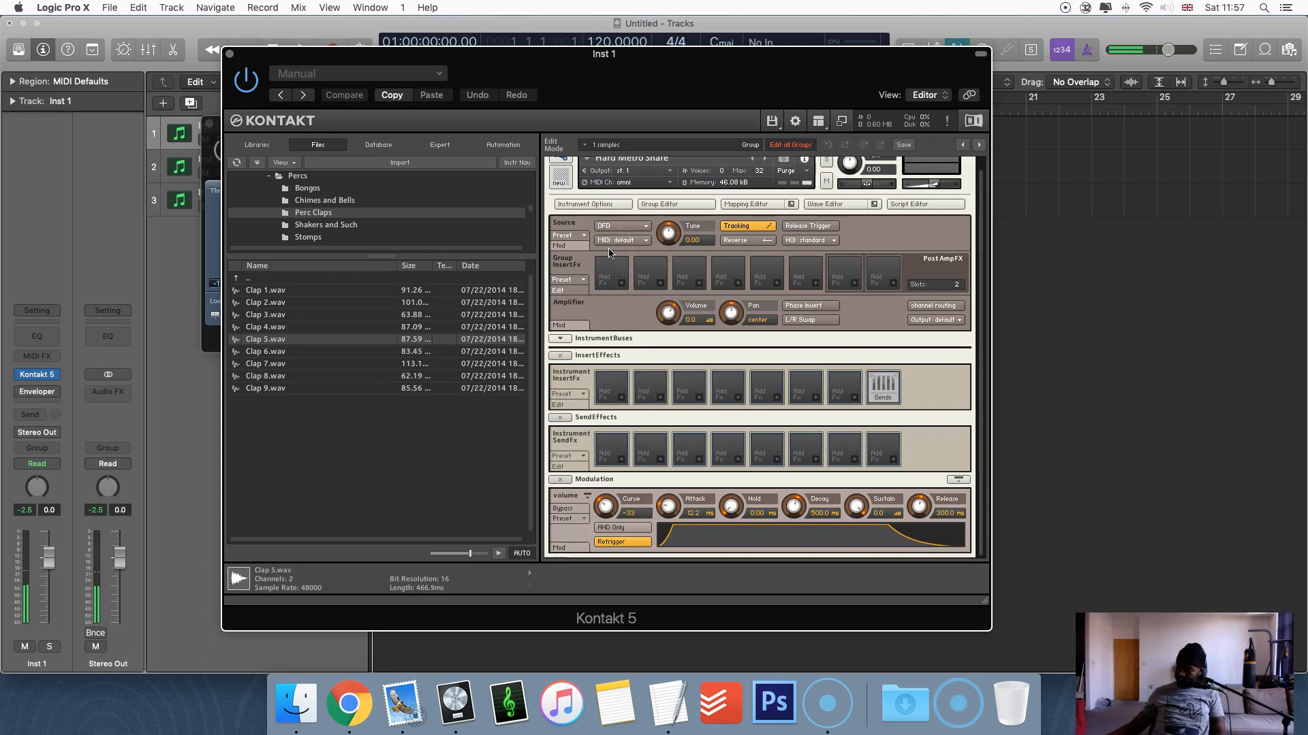
pyautogui.scroll(2, 599, 243)
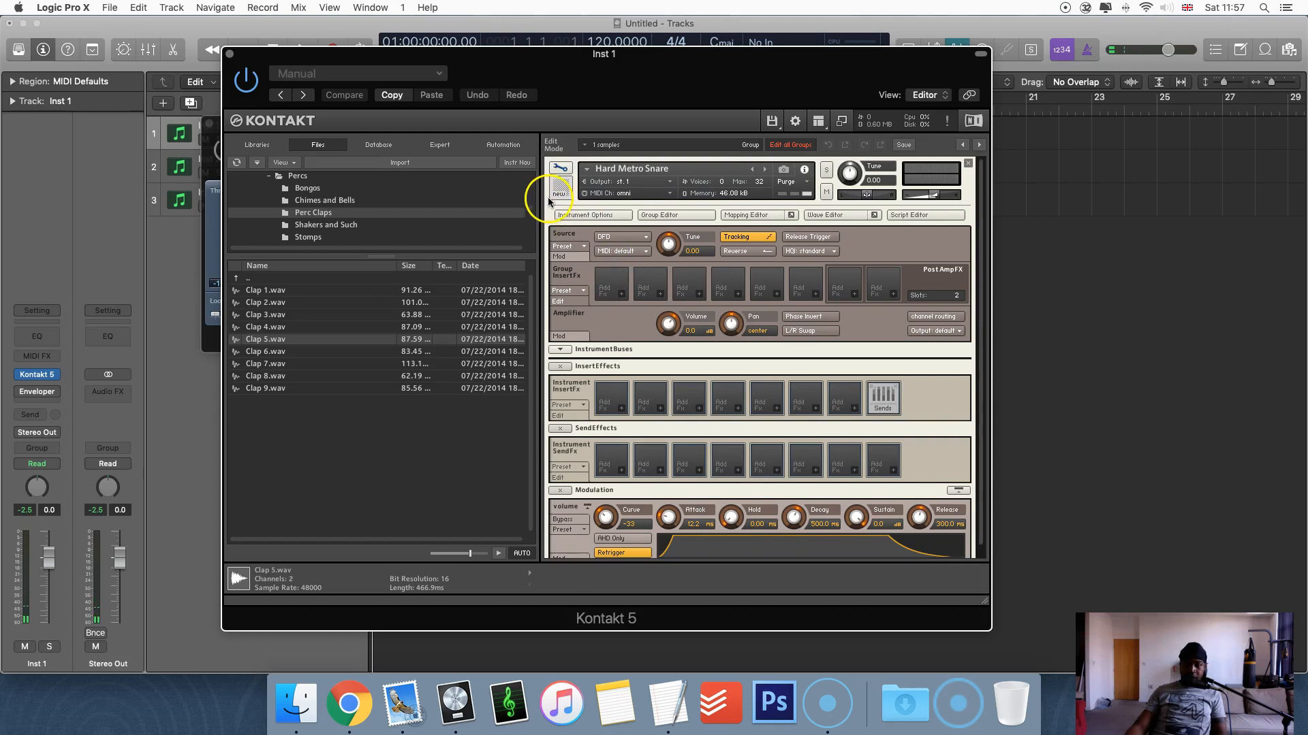
pyautogui.click(562, 170)
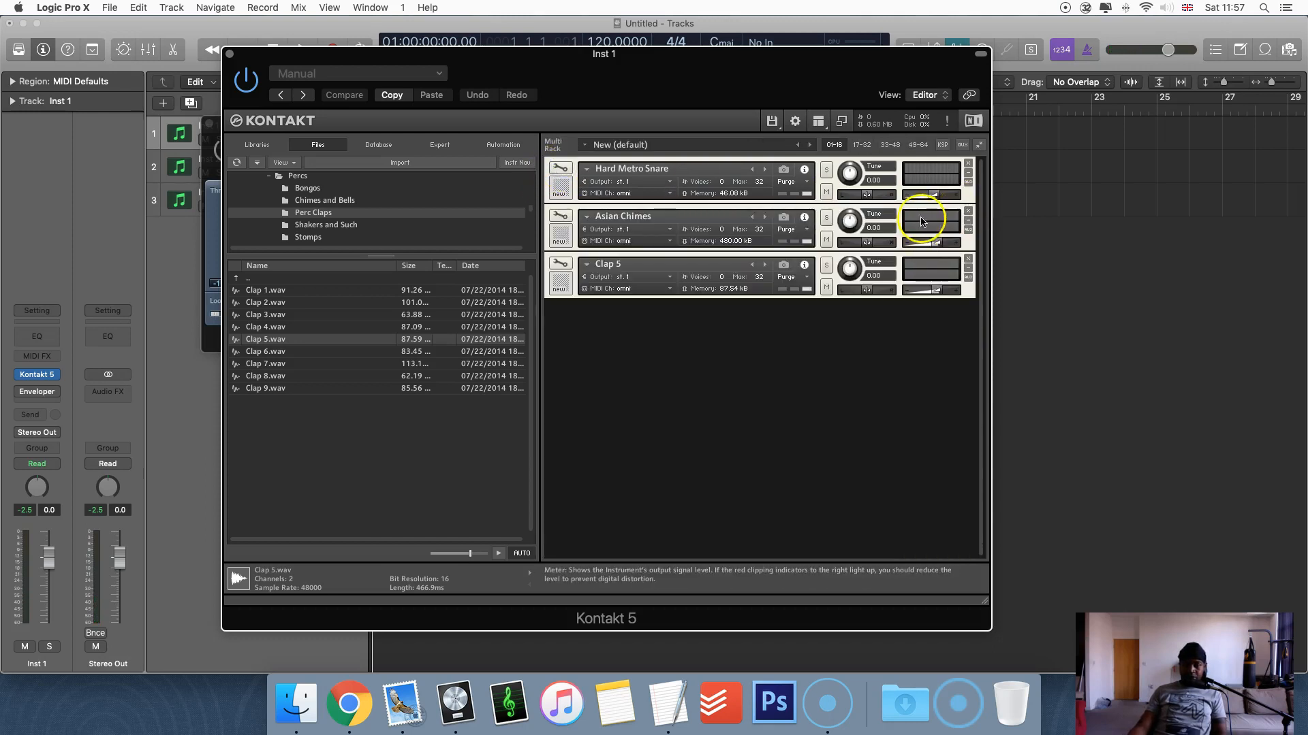
# - Lower the Asian Chimes volume slightly and audition Clap 5 and Hard Metro Snare one at a time in solo
pyautogui.moveTo(931, 242); pyautogui.dragTo(926, 246)
pyautogui.moveTo(936, 291); pyautogui.dragTo(937, 291)
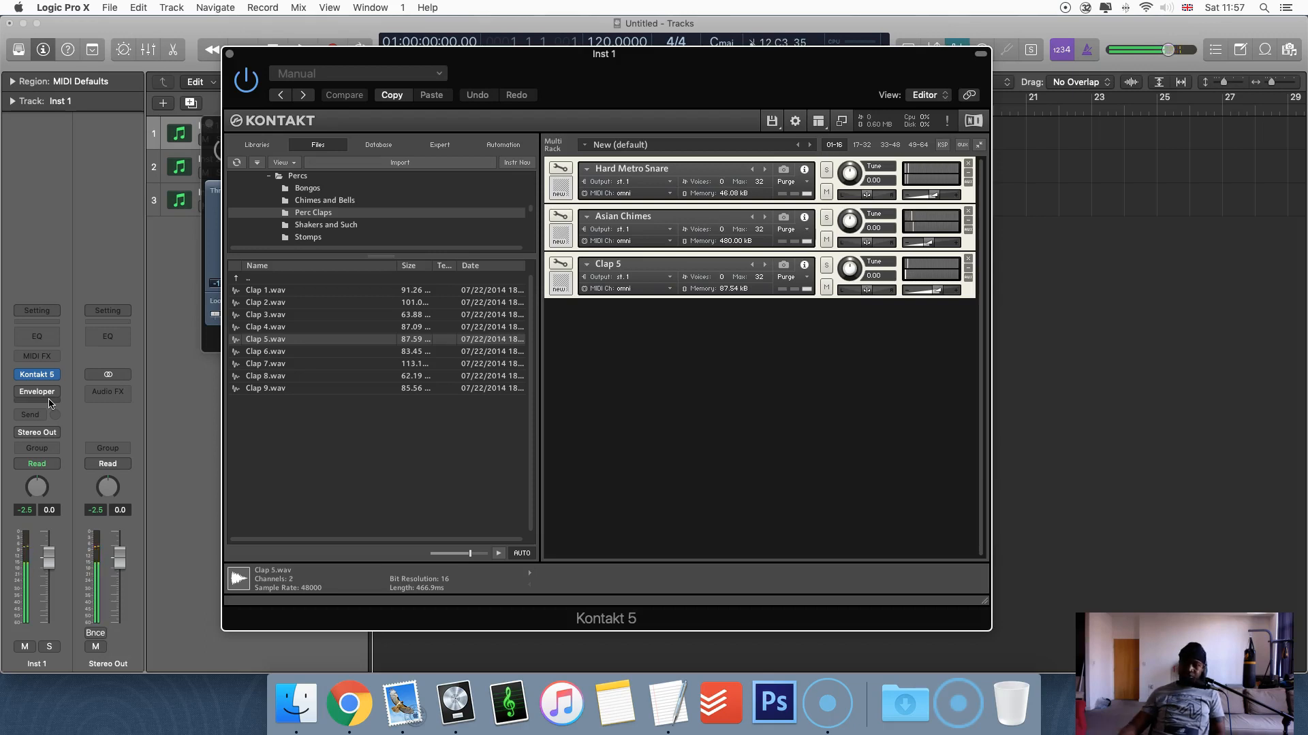
pyautogui.click(826, 265)
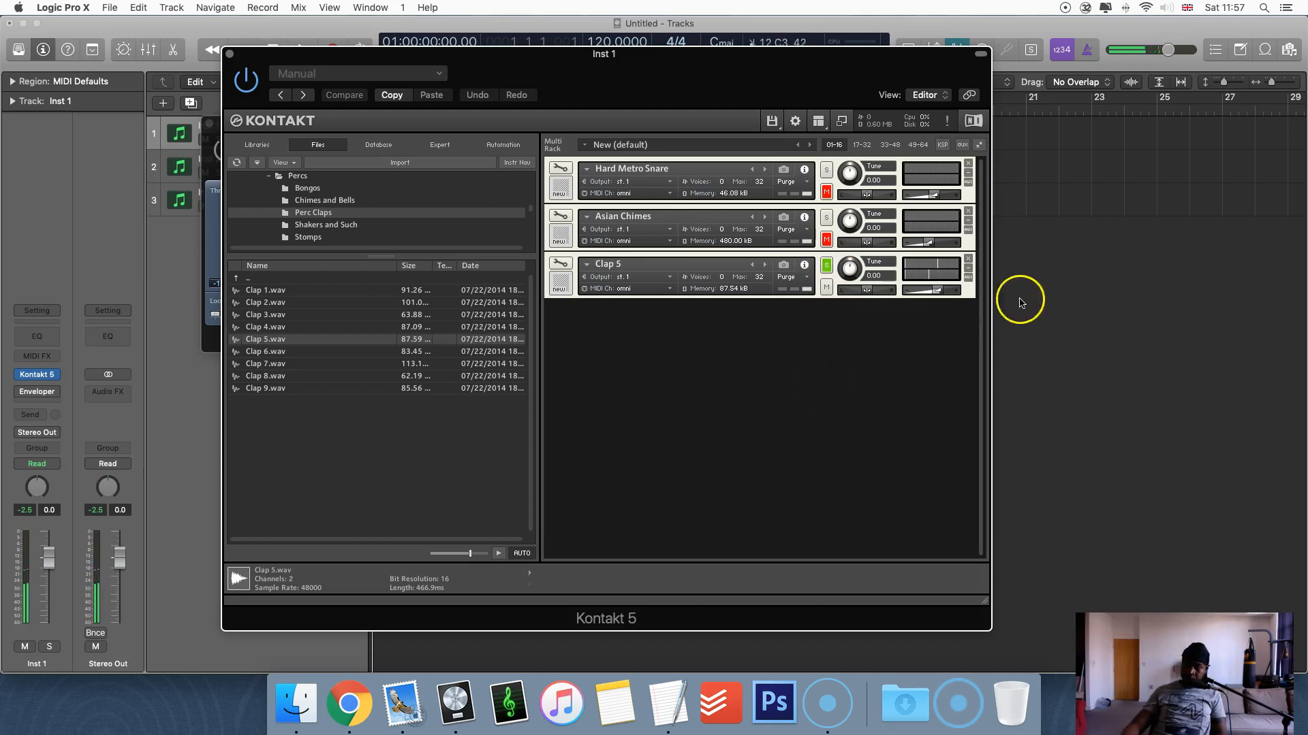
pyautogui.click(827, 266)
pyautogui.click(827, 170)
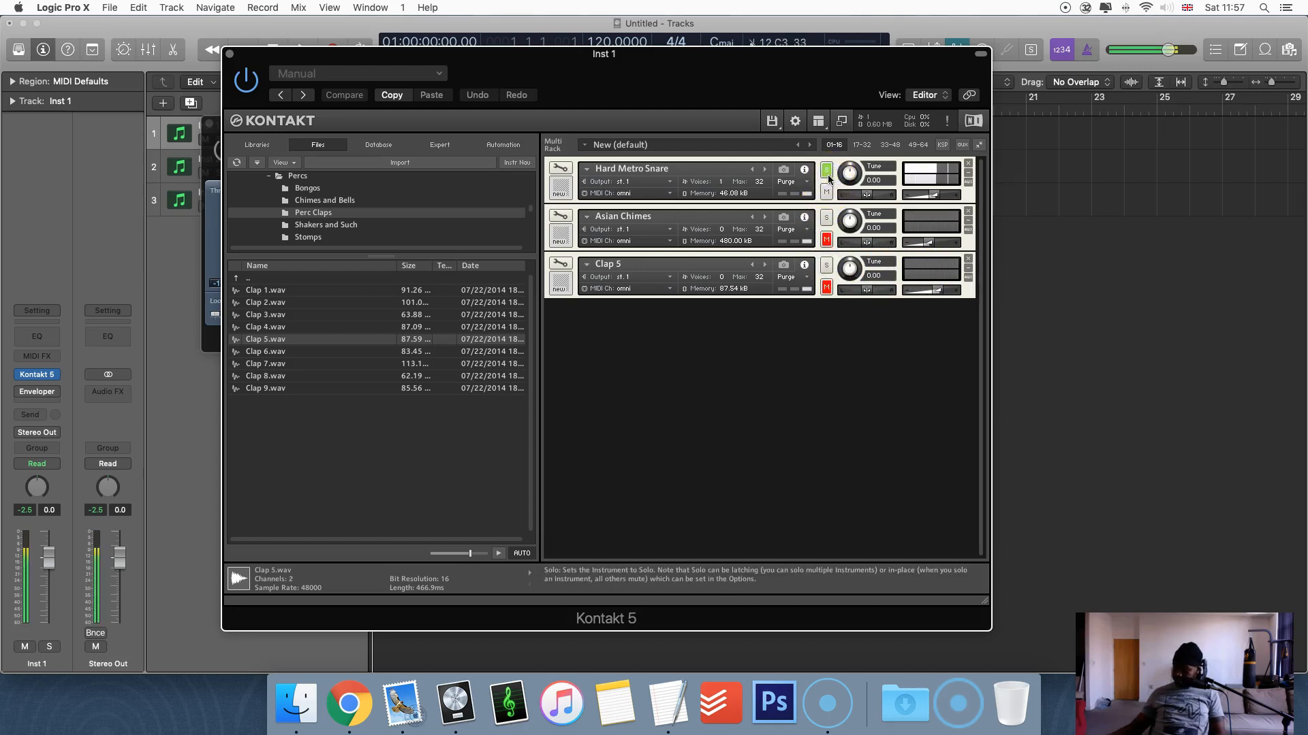
pyautogui.click(828, 175)
# - Raise the Clap 5 volume slightly and close the Kontakt and Enveloper windows
pyautogui.moveTo(937, 291); pyautogui.dragTo(945, 291)
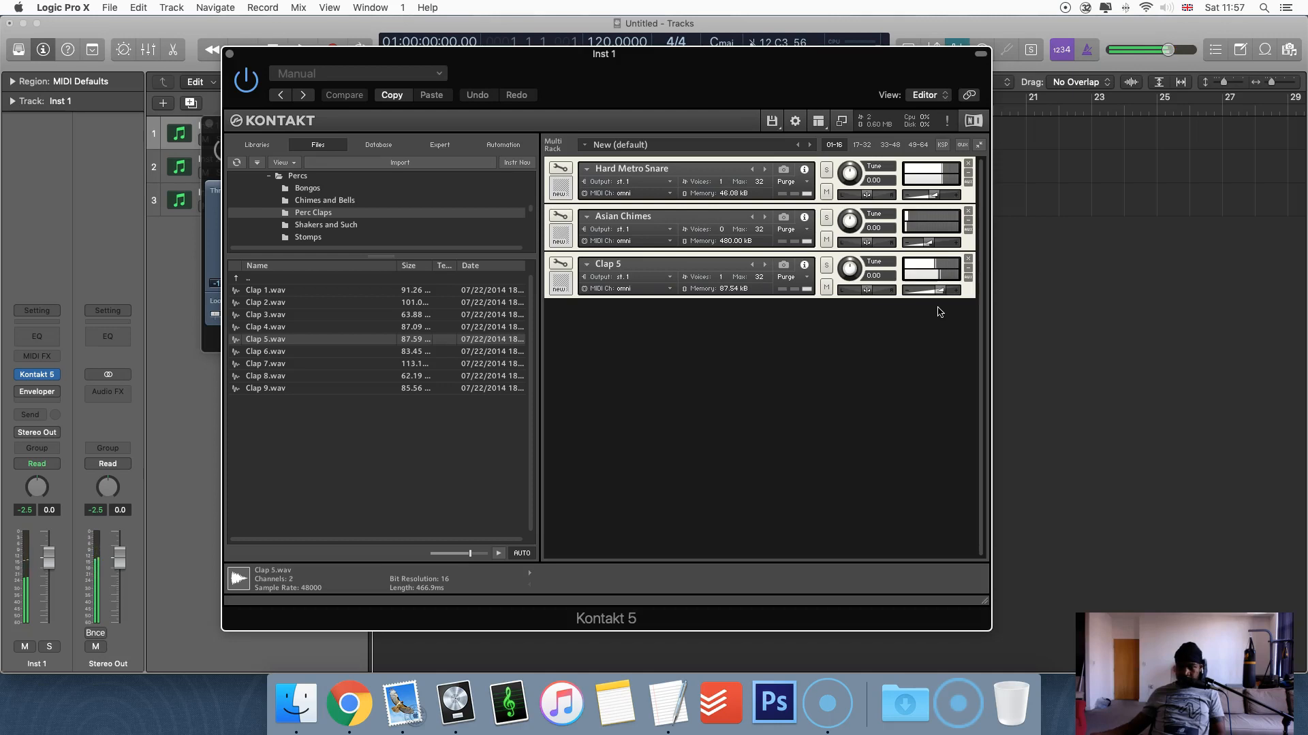
pyautogui.click(923, 249)
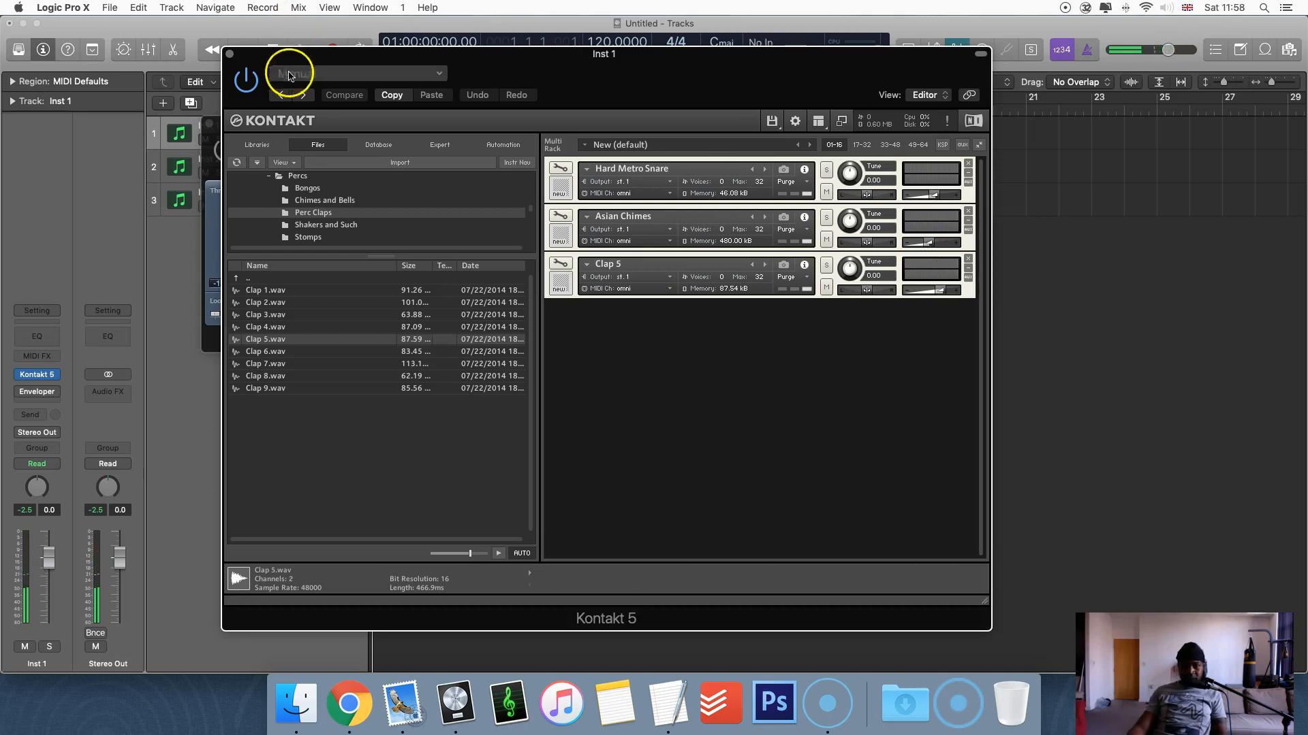
pyautogui.click(230, 53)
pyautogui.click(210, 123)
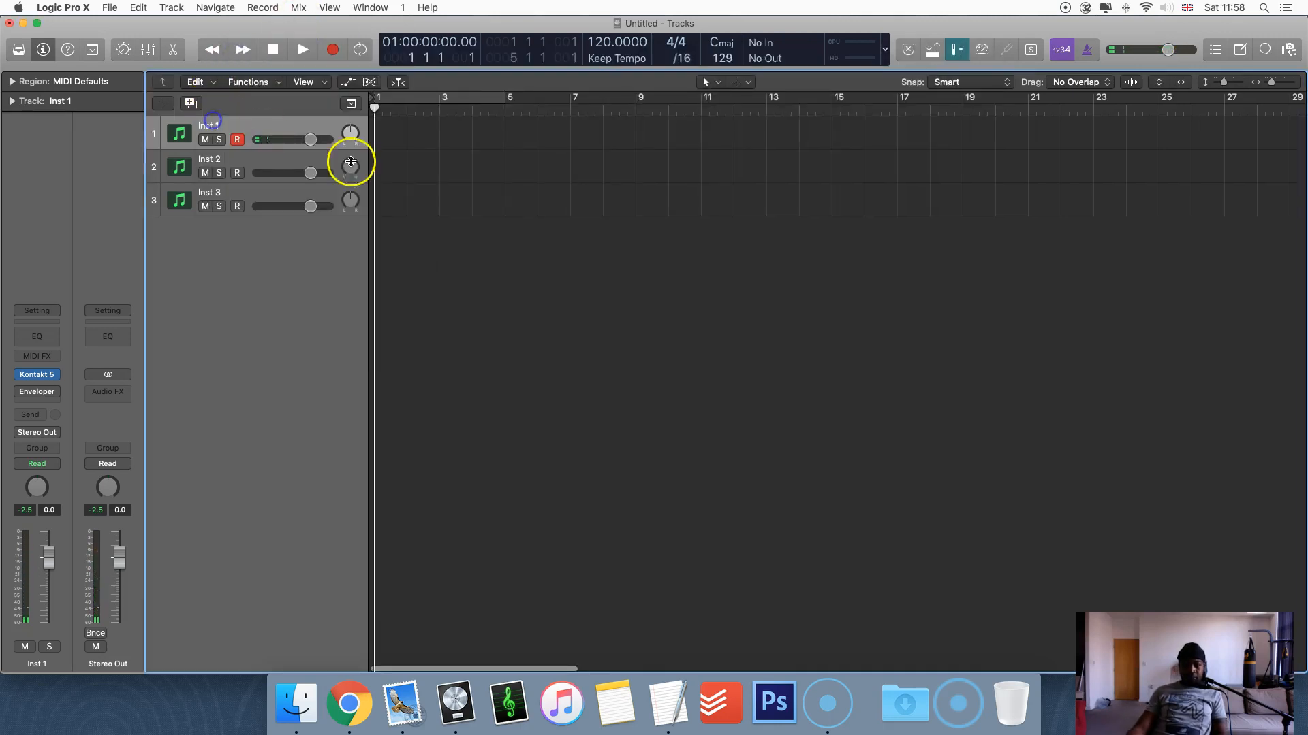
# - Place the playhead at bar 2 and record a short MIDI region of the layered hit on the Inst 1 track
pyautogui.click(416, 114)
pyautogui.moveTo(416, 115); pyautogui.dragTo(409, 120)
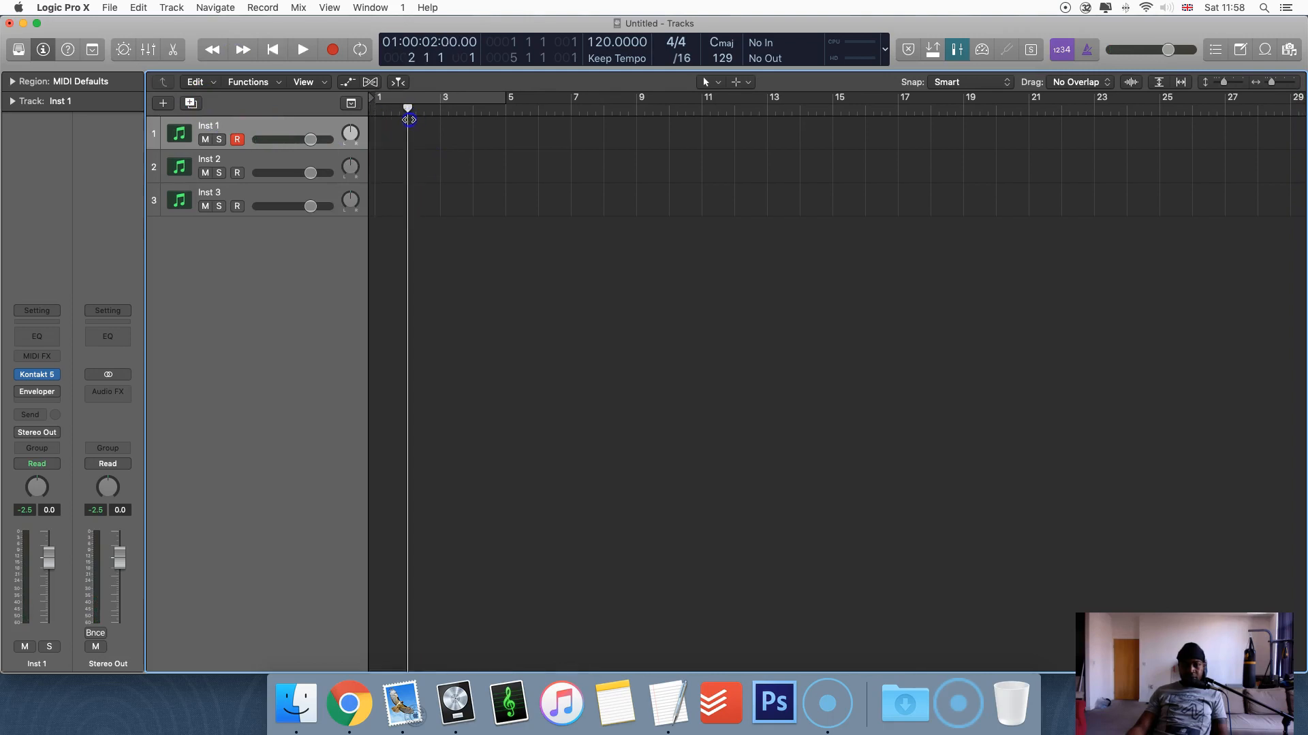
pyautogui.press('Return')
pyautogui.press('space')
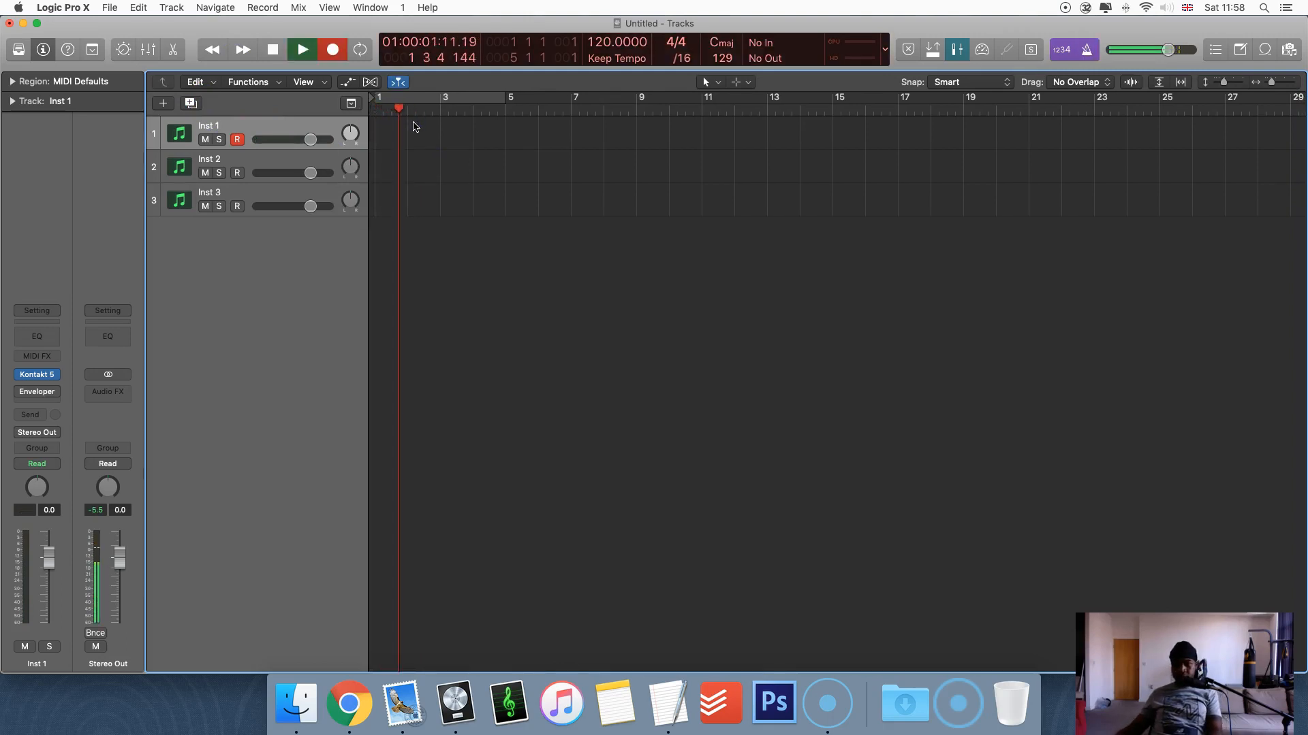
pyautogui.press('space')
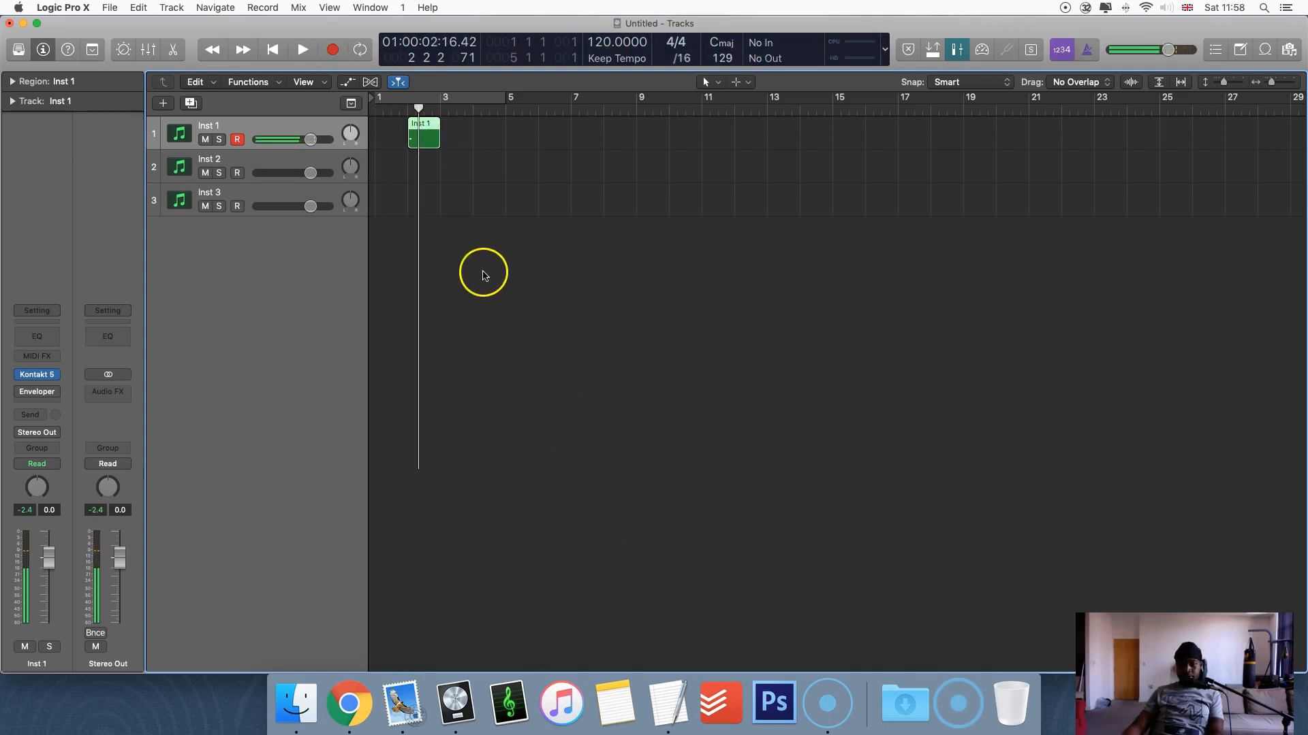
# - Open the recorded Inst 1 region in the Piano Roll editor
pyautogui.click(464, 193)
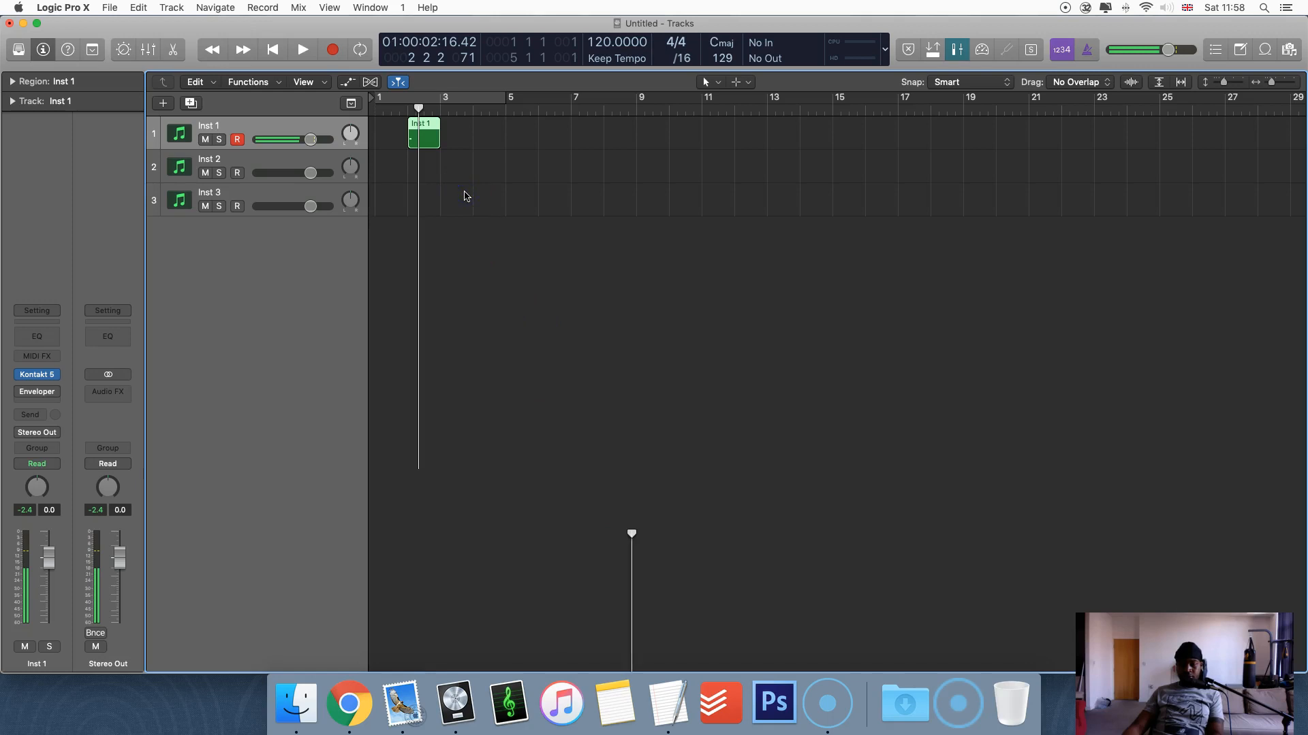
pyautogui.click(486, 270)
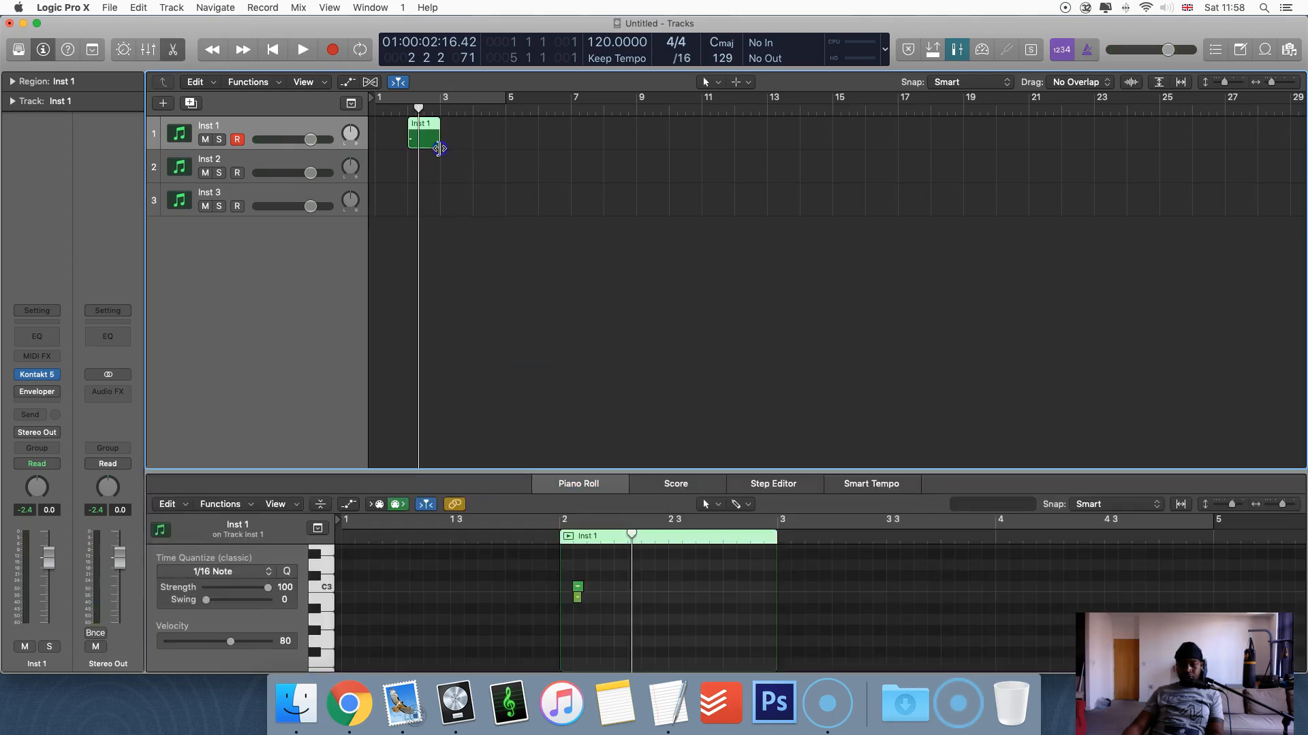
pyautogui.doubleClick(433, 142)
pyautogui.doubleClick(417, 125)
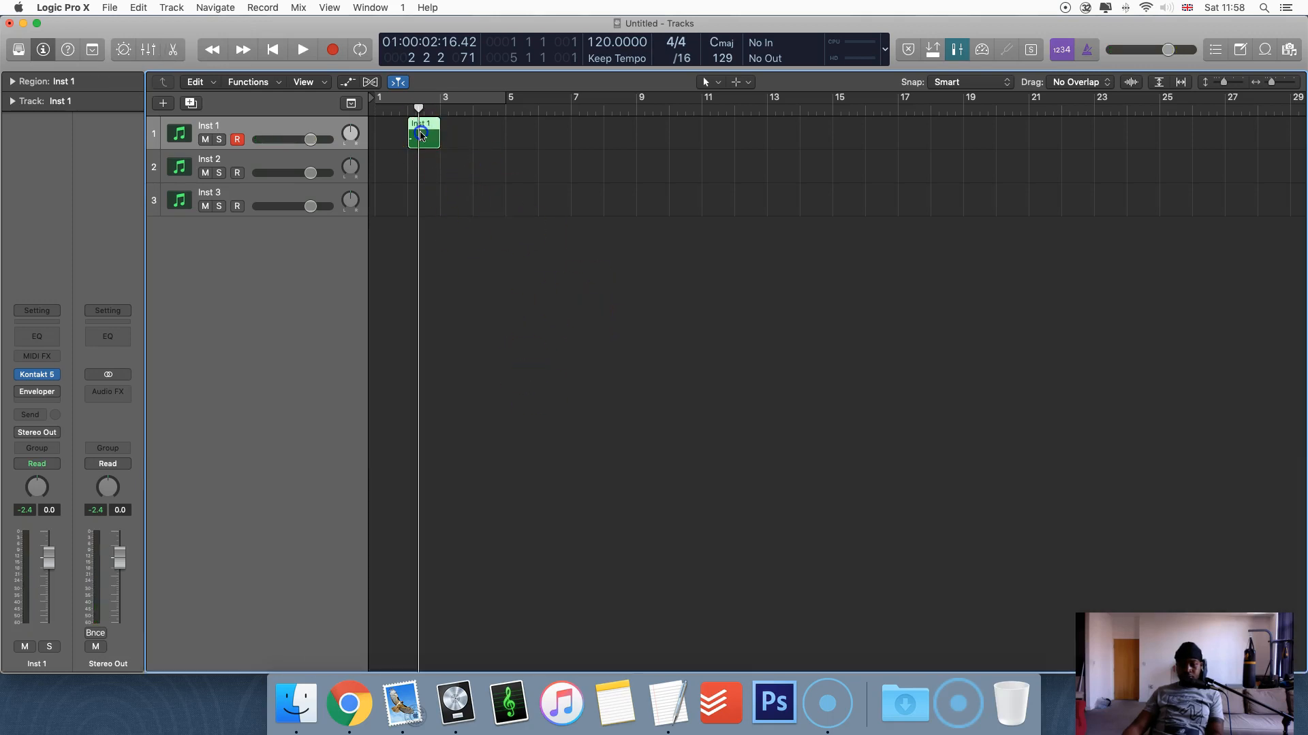
# - Move the C3 note to the start of bar 2 and delete the extra B2 note beneath it
pyautogui.press('super+a')
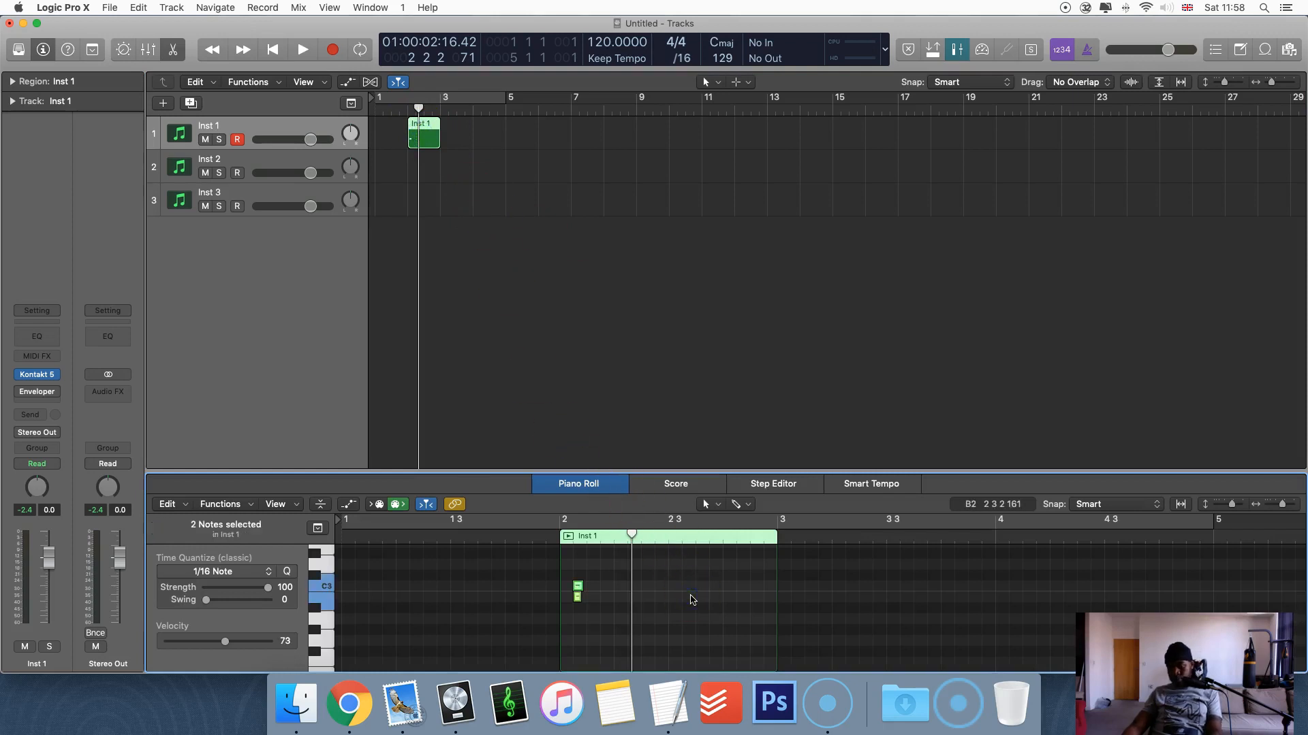
pyautogui.click(611, 597)
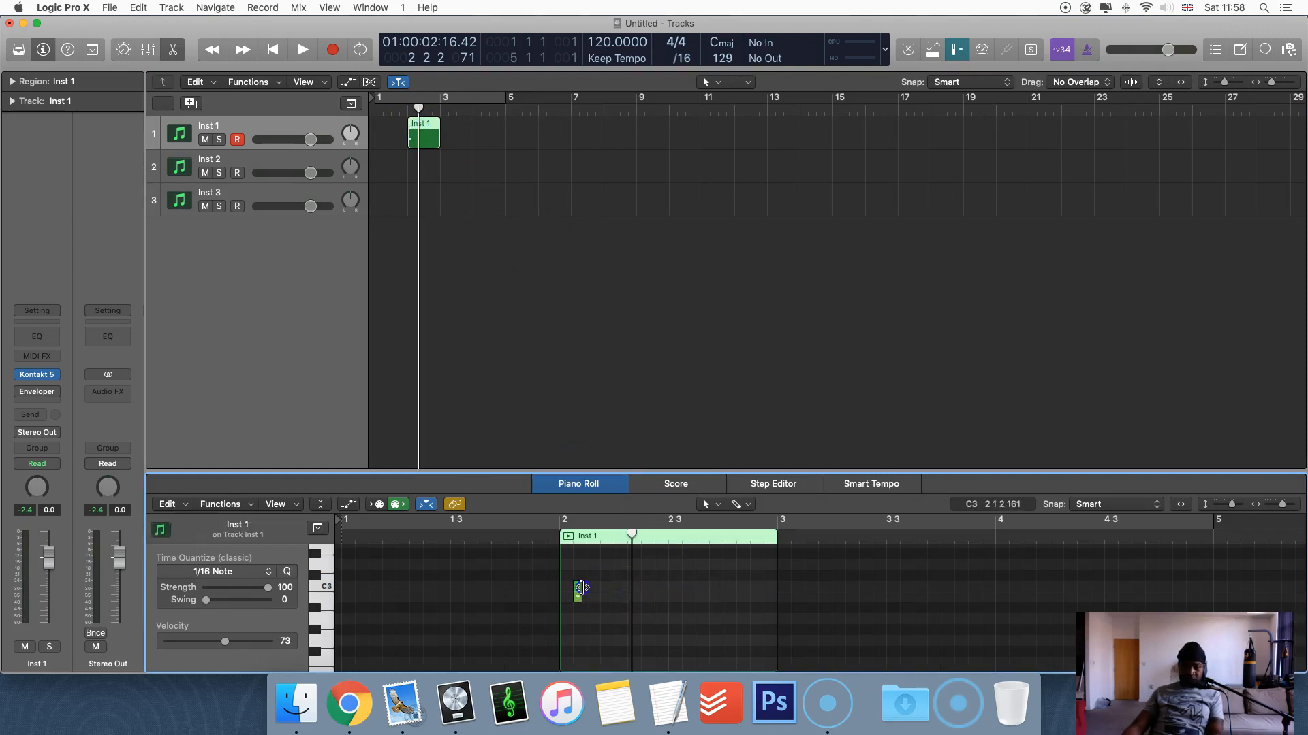
pyautogui.moveTo(581, 587); pyautogui.dragTo(568, 588)
pyautogui.click(576, 599)
pyautogui.click(616, 629)
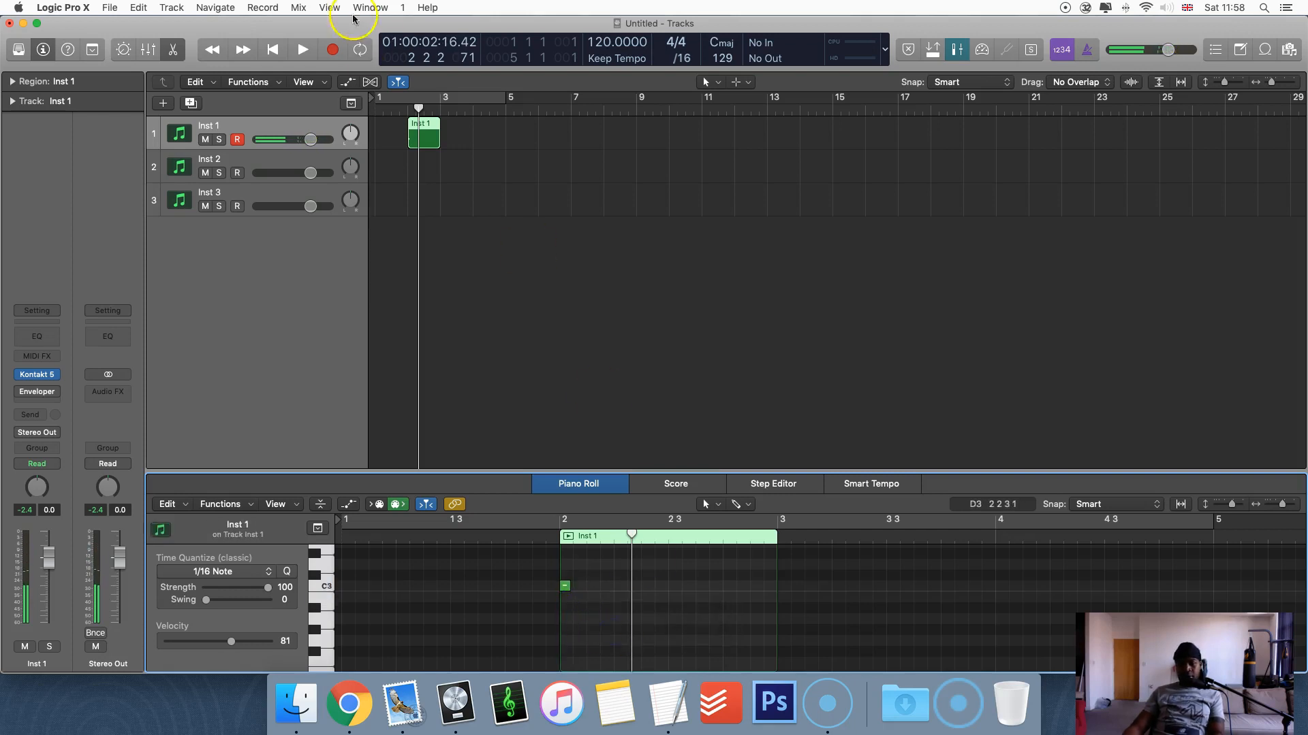
# - Set the cycle range from bar 2 to bar 6 and play back the section
pyautogui.click(416, 106)
pyautogui.moveTo(416, 105); pyautogui.dragTo(446, 103)
pyautogui.press('space')
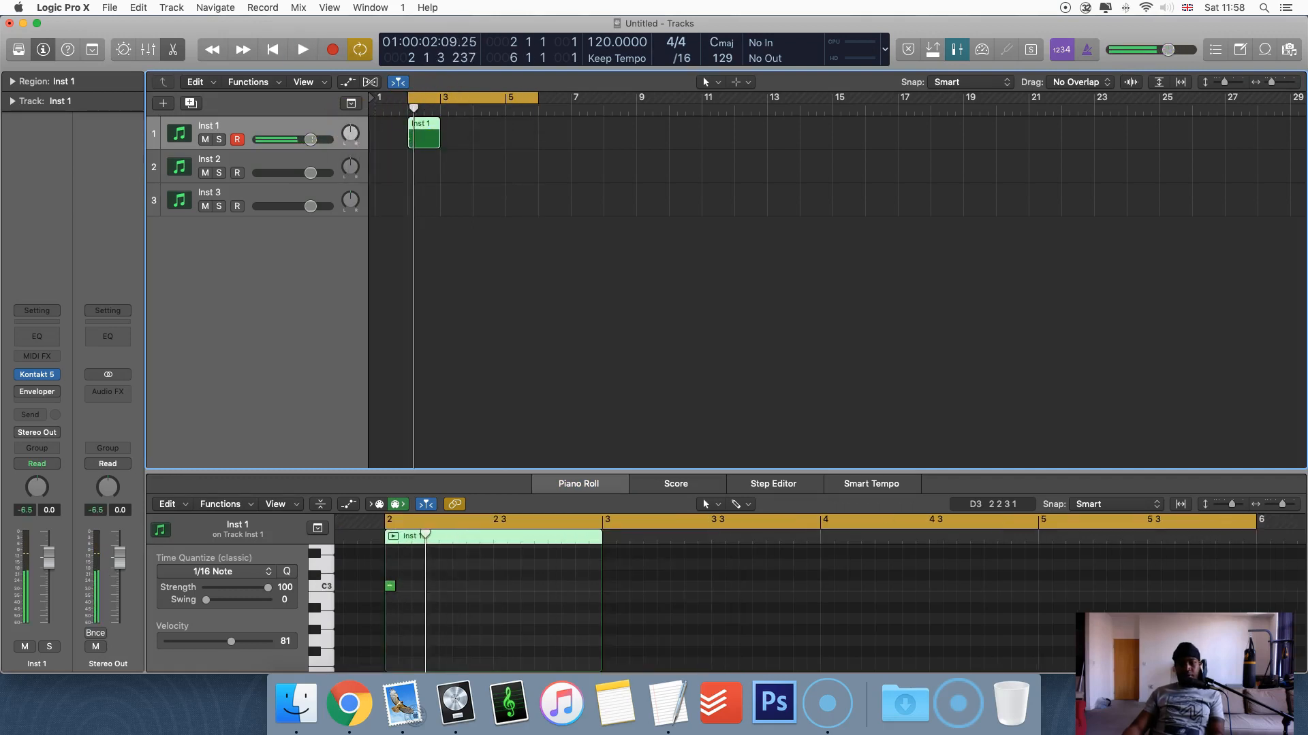
# - Open the bounce settings for the project section and enable PCM as the destination, with MP3 disabled
pyautogui.click(109, 8)
pyautogui.moveTo(190, 265)
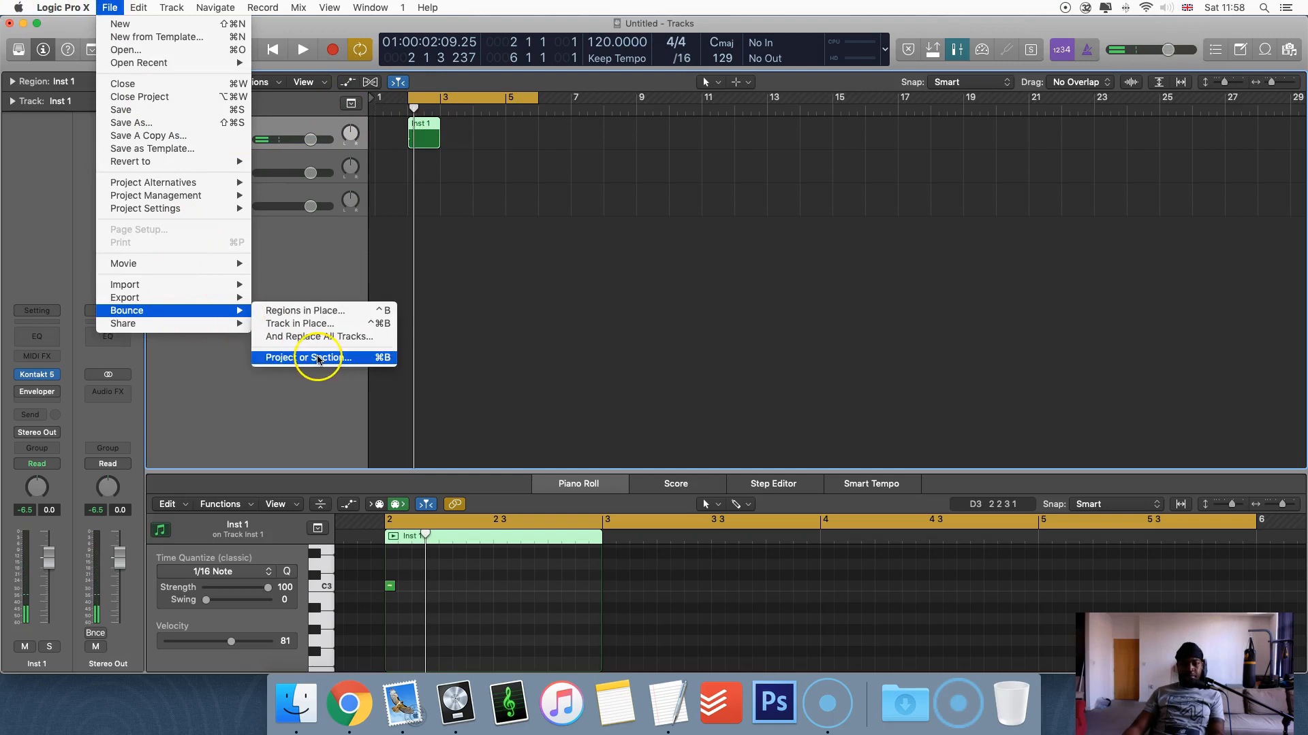
pyautogui.click(306, 358)
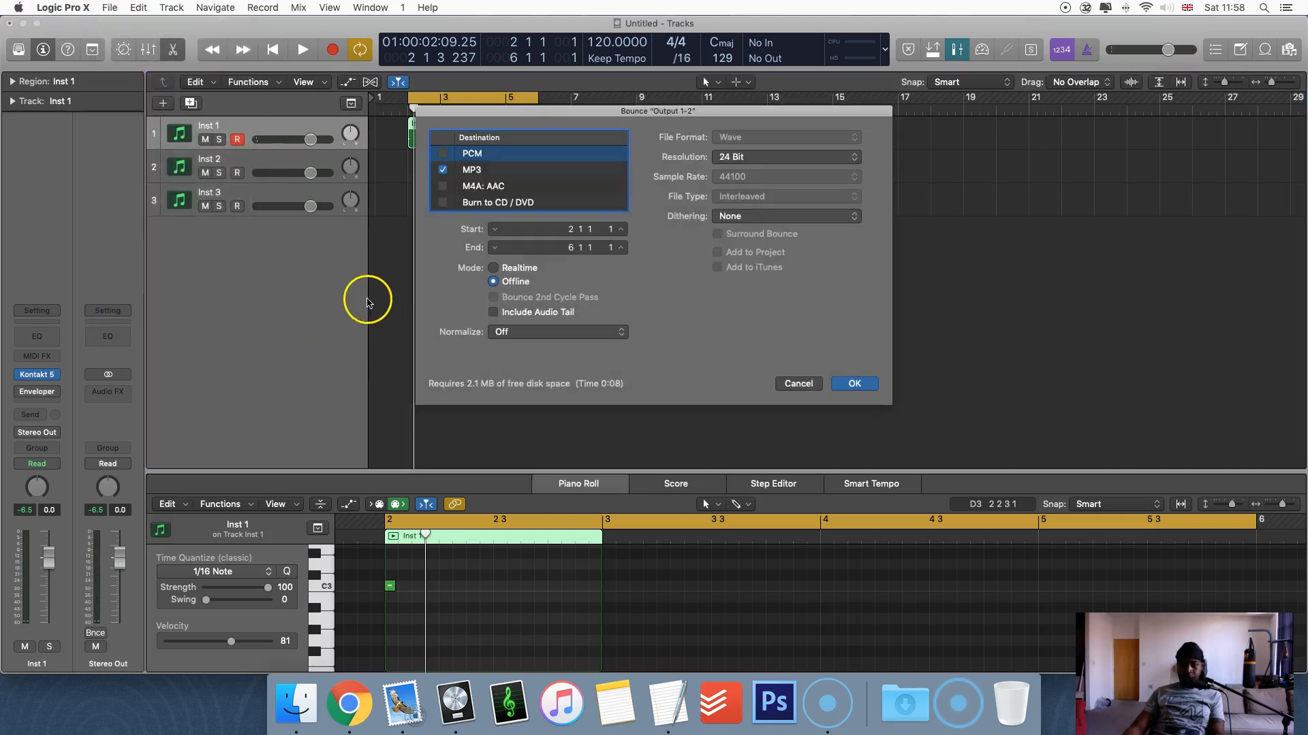
pyautogui.click(443, 154)
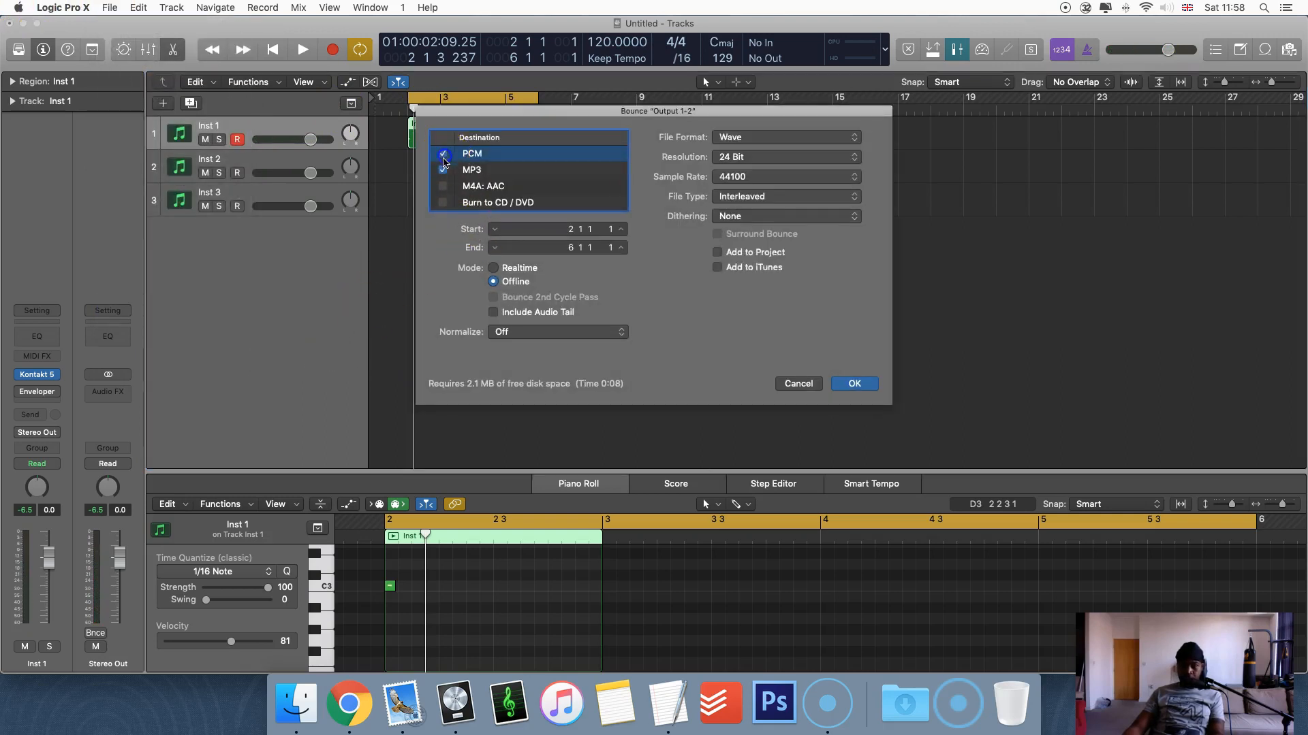
pyautogui.click(443, 170)
# - Accept the bounce settings and browse the available save locations for a folder to hold the bounced file
pyautogui.click(856, 383)
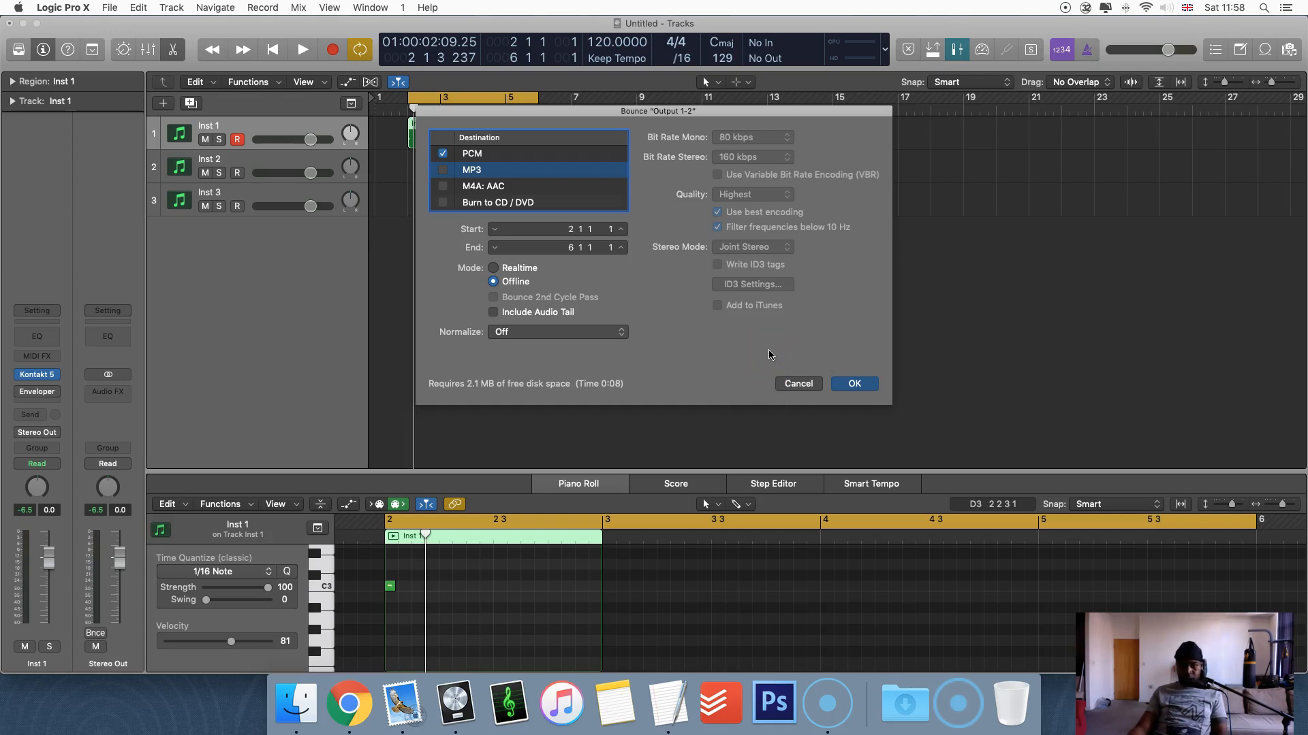
pyautogui.press('Escape')
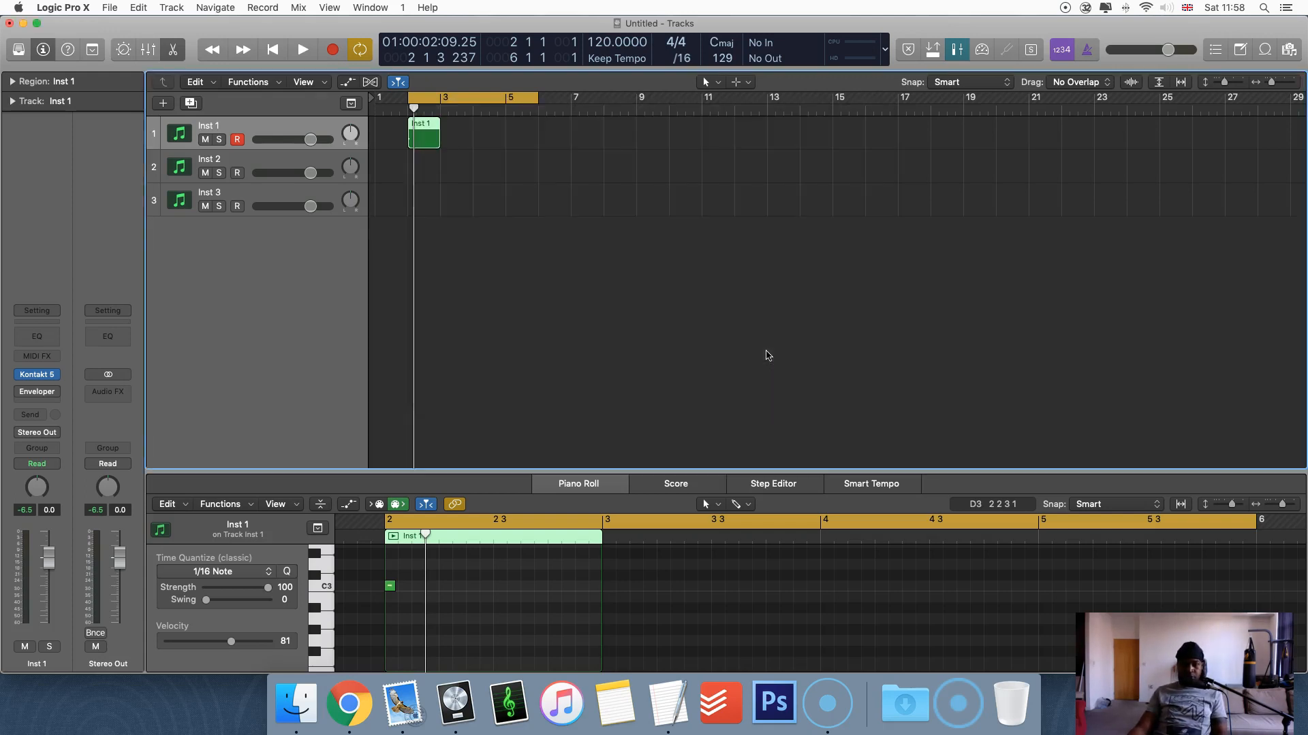
pyautogui.press('super+b')
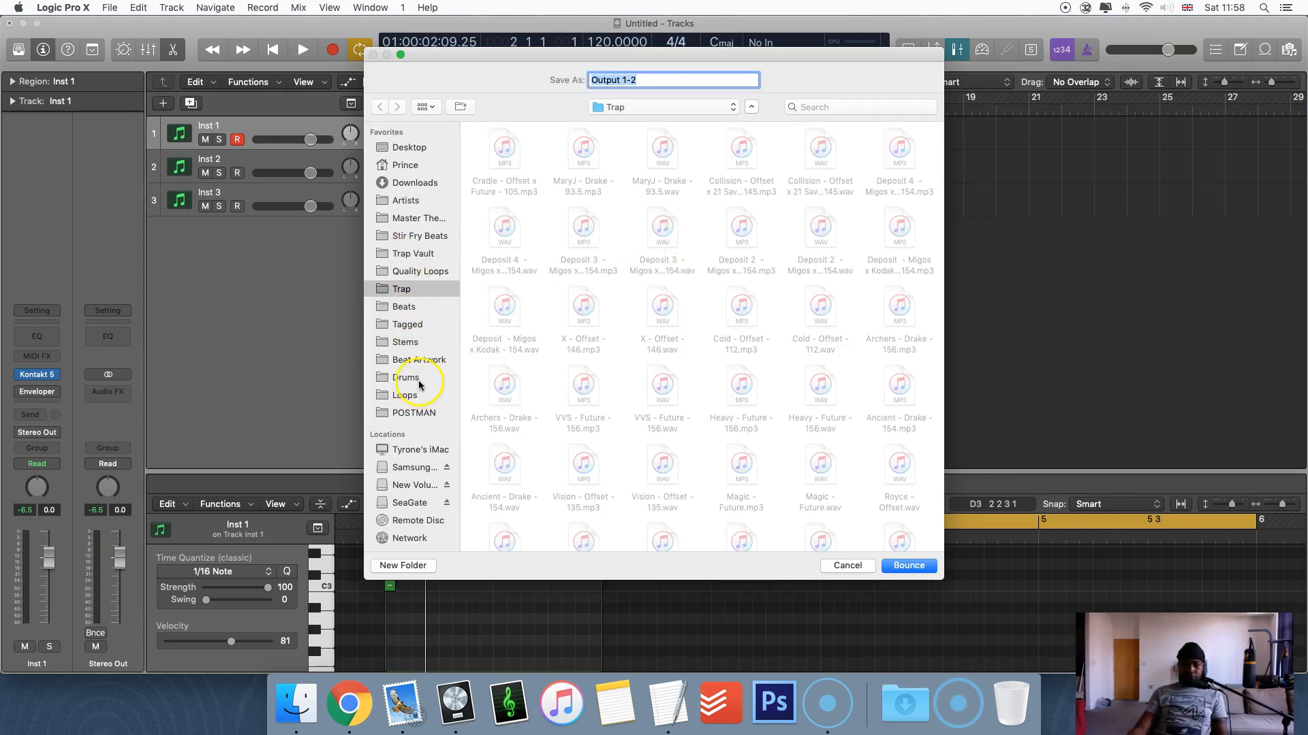
pyautogui.scroll(-2, 419, 384)
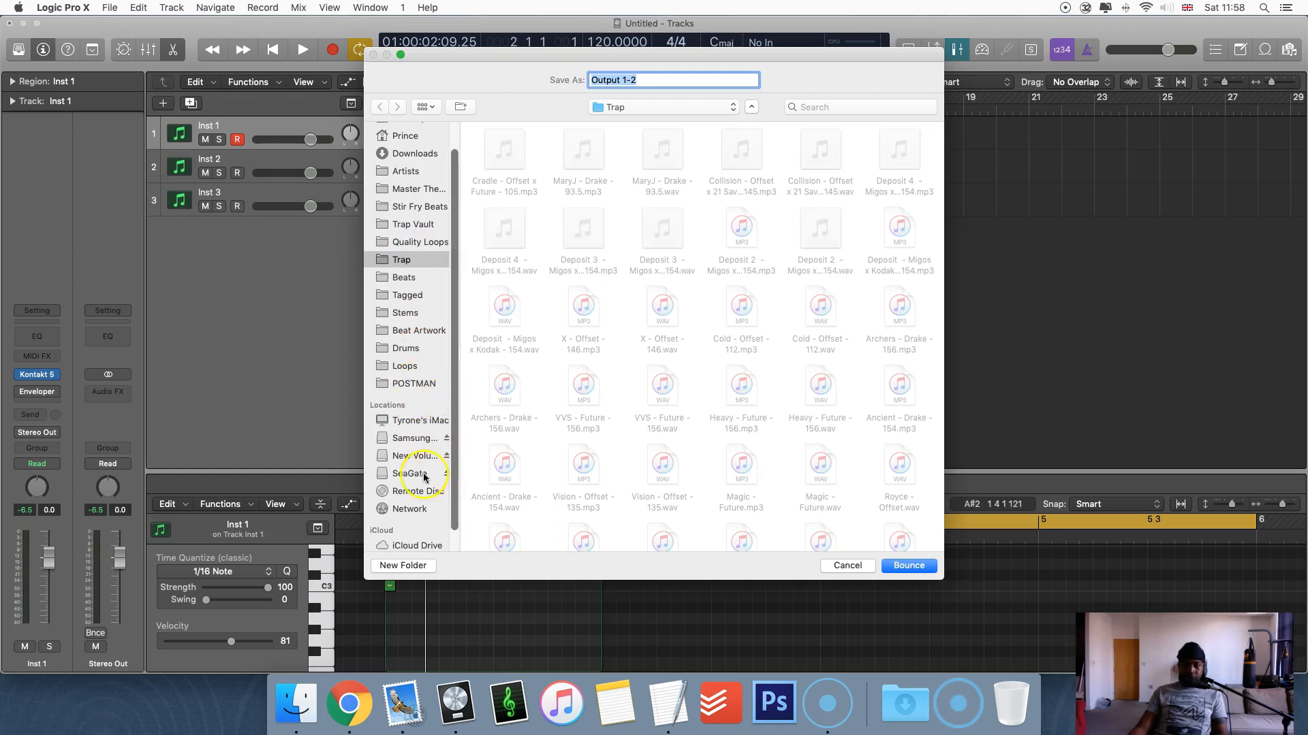